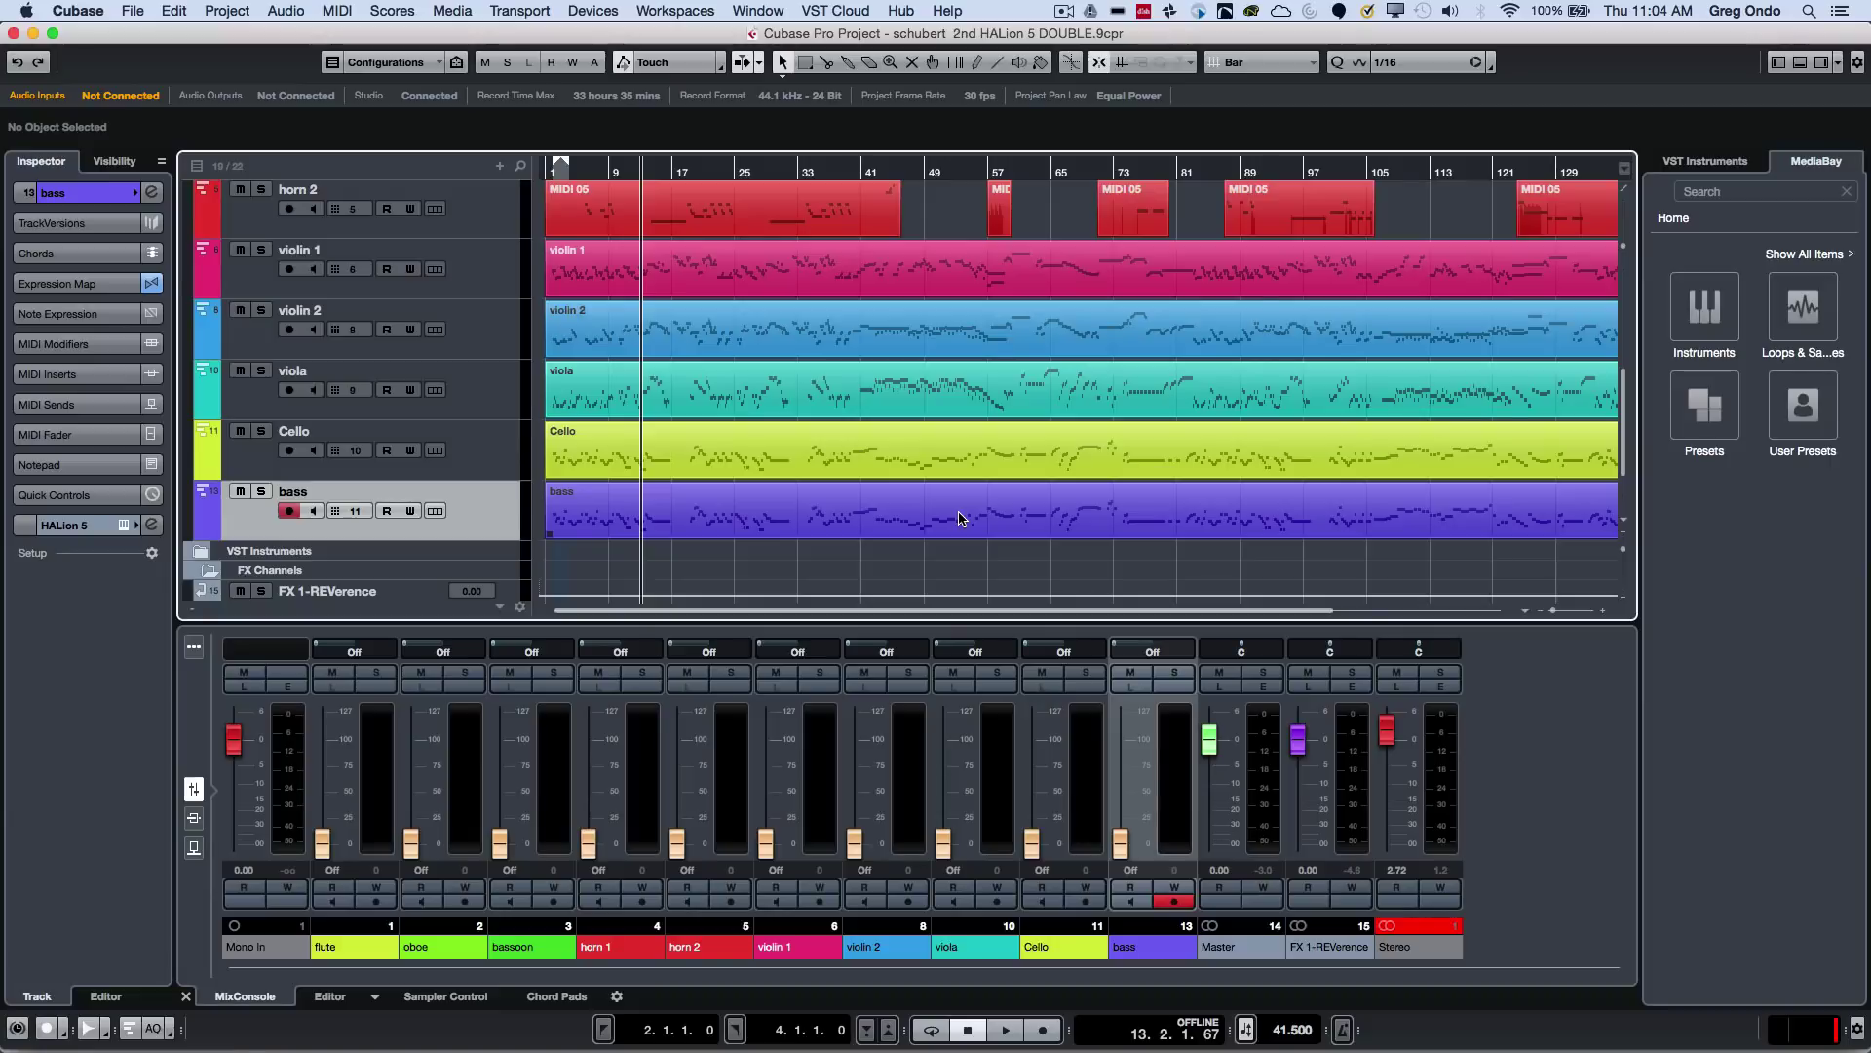
# - Open the bass part in the lower-zone Key Editor to show its notes and velocities
pyautogui.doubleClick(960, 518)
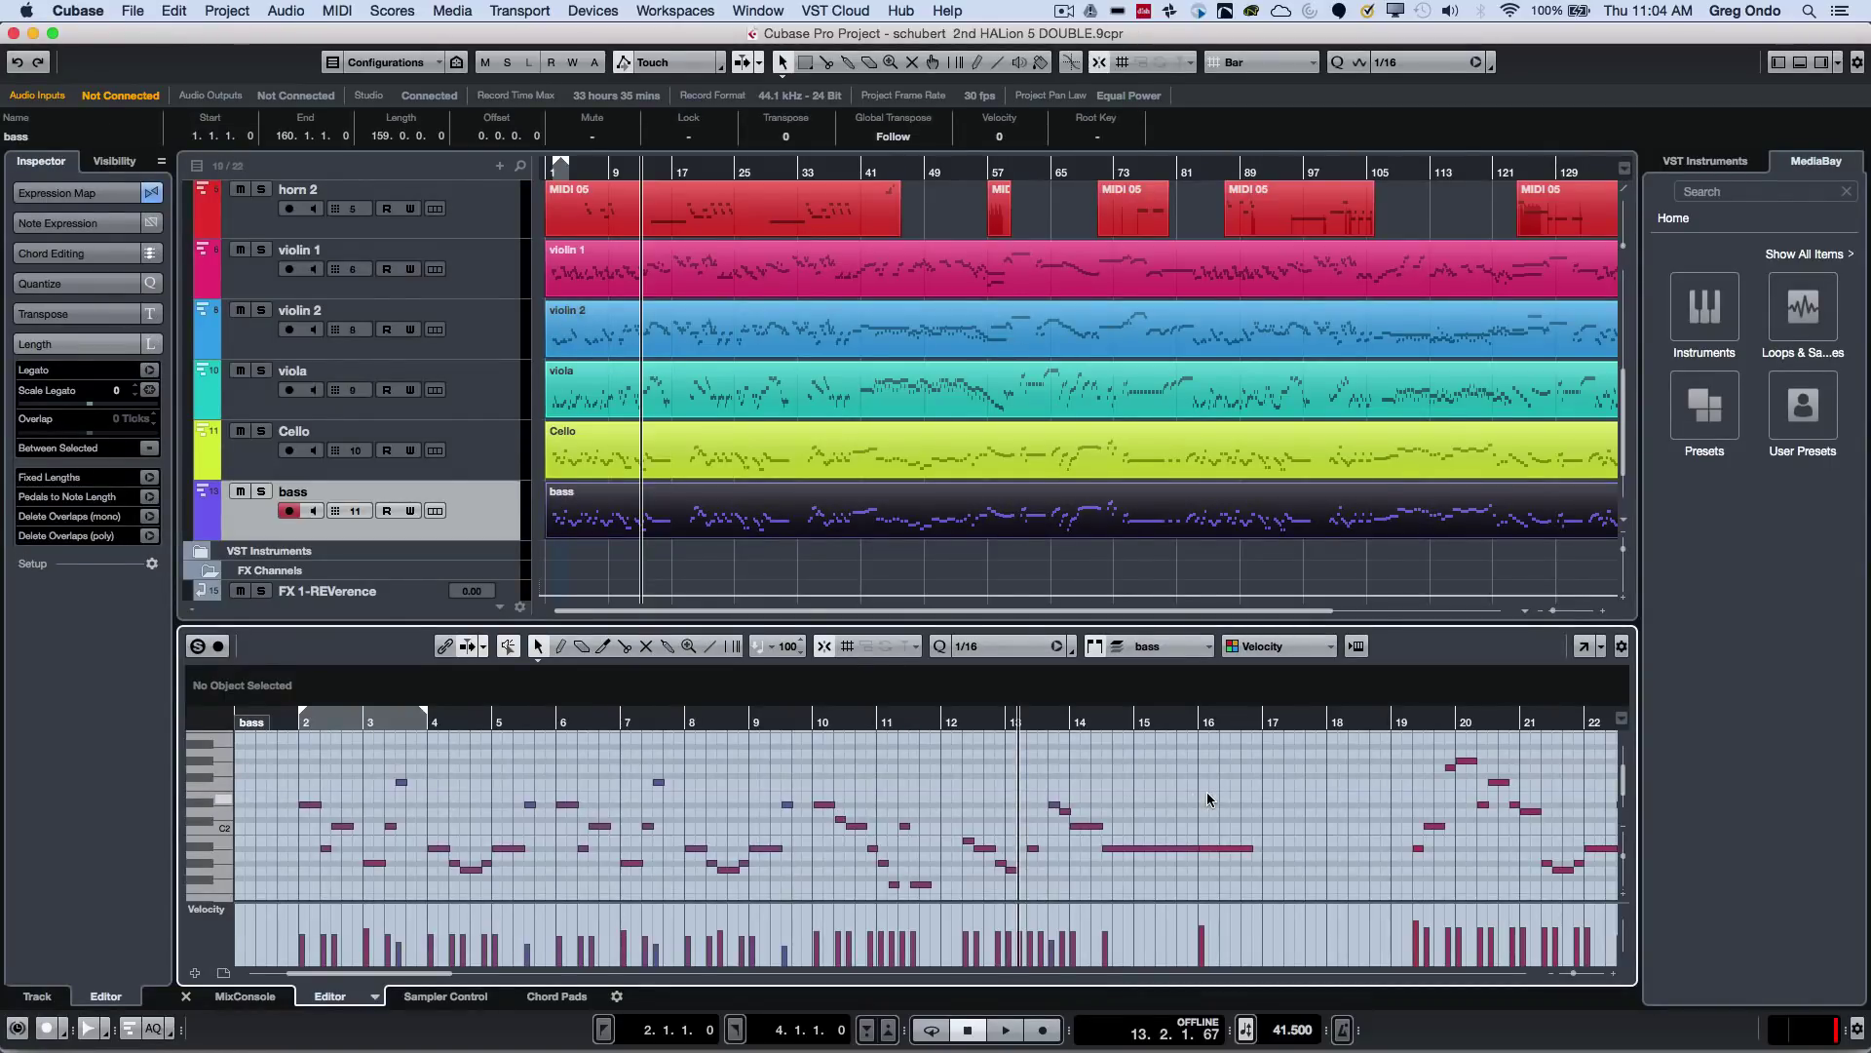
pyautogui.click(78, 11)
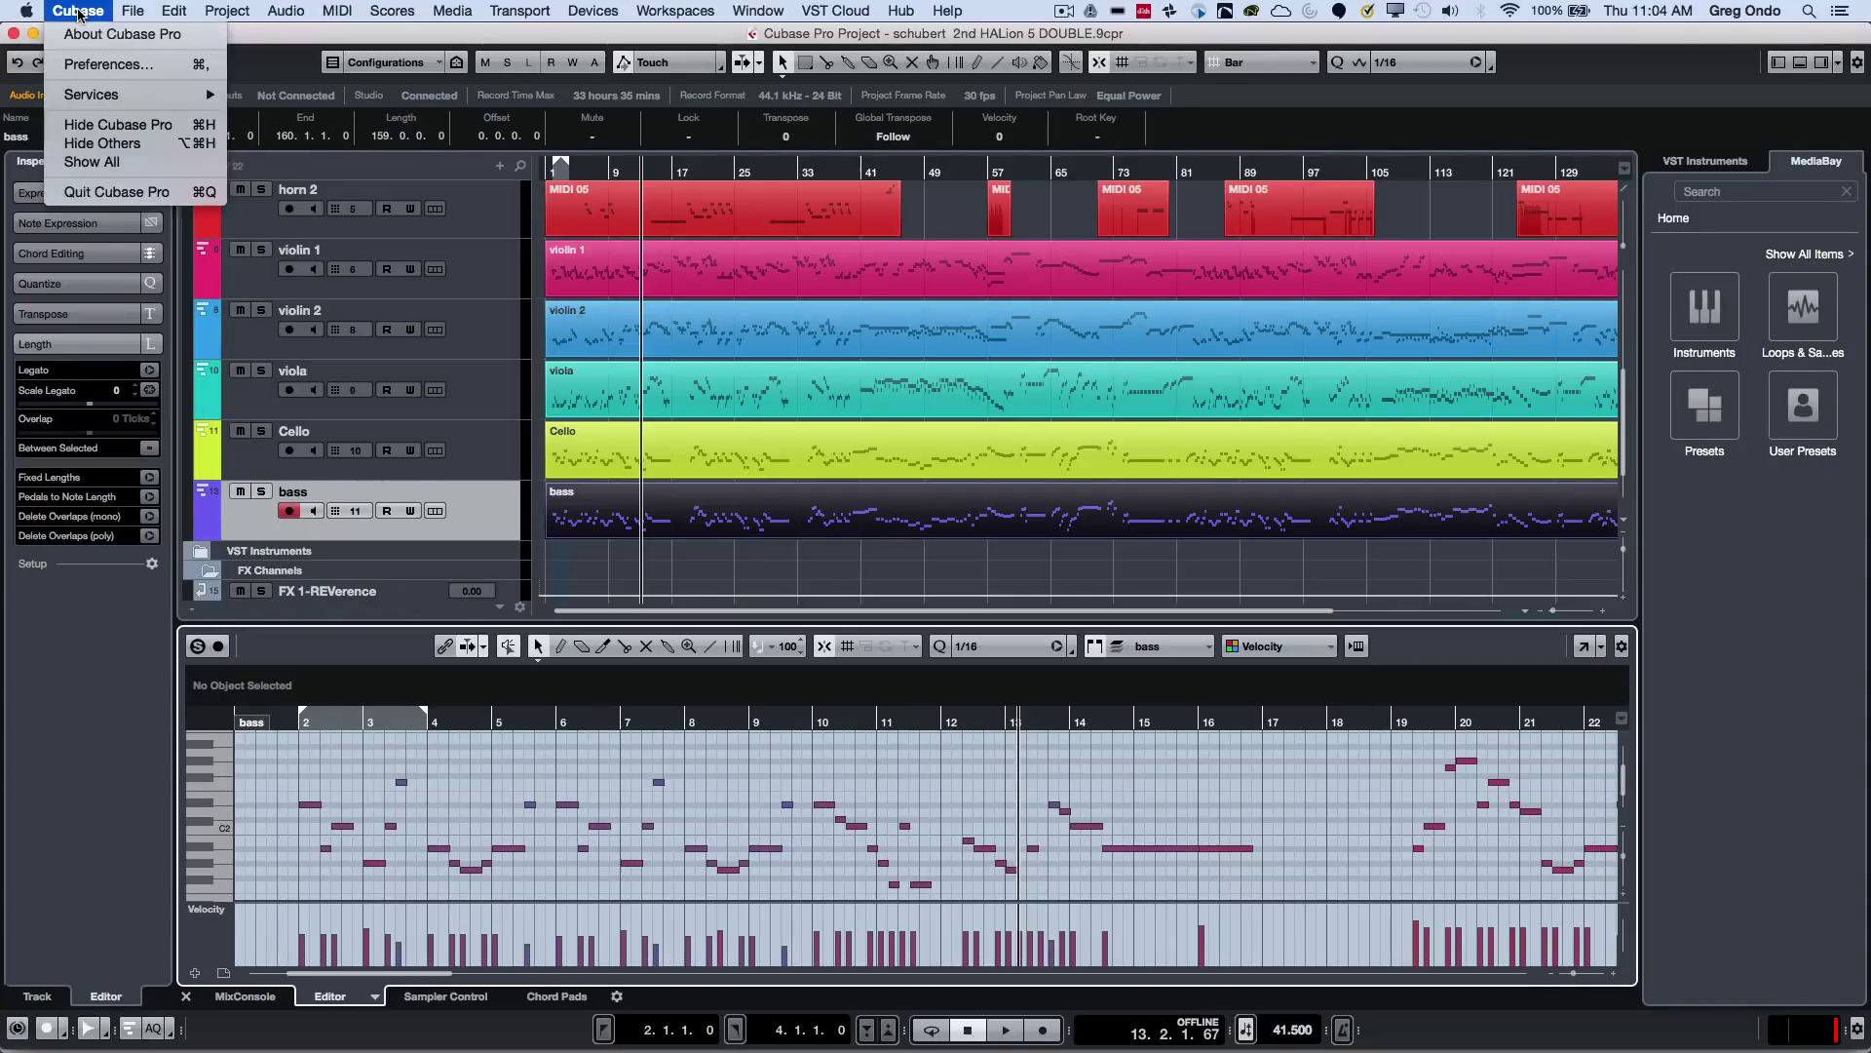
pyautogui.click(80, 65)
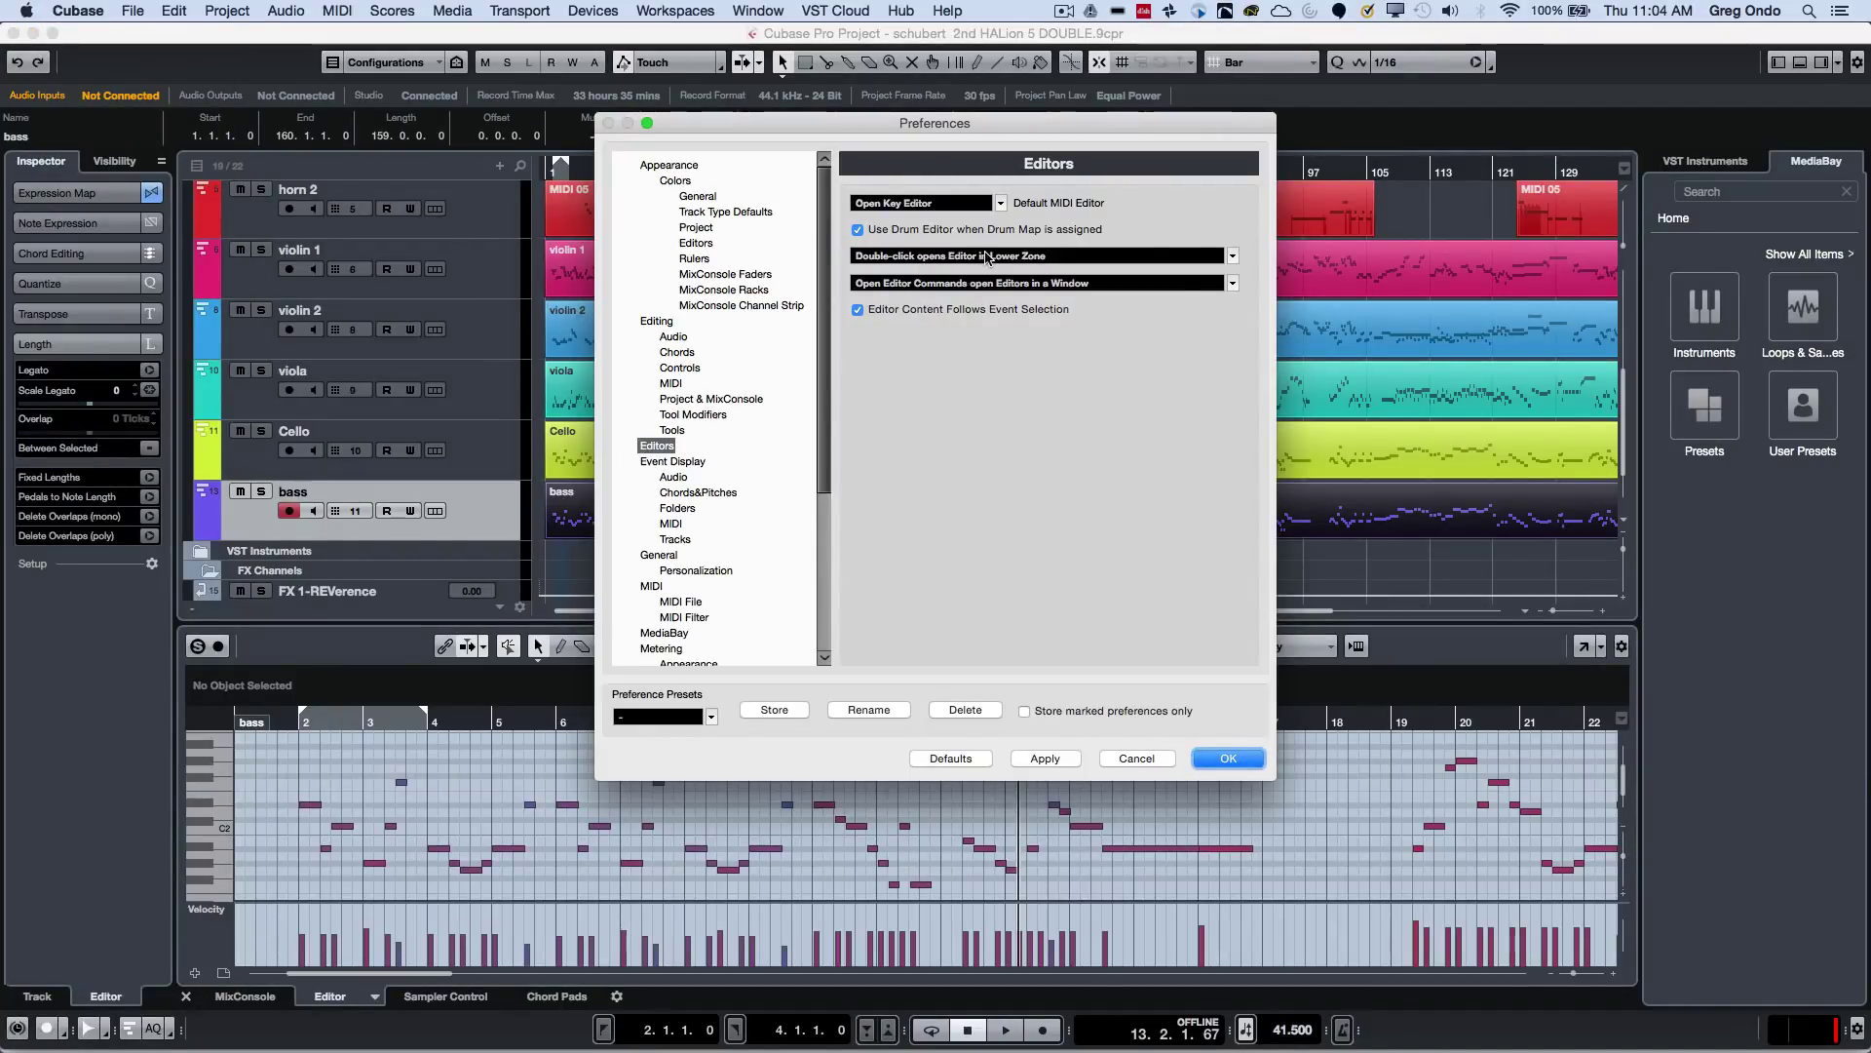
pyautogui.click(989, 256)
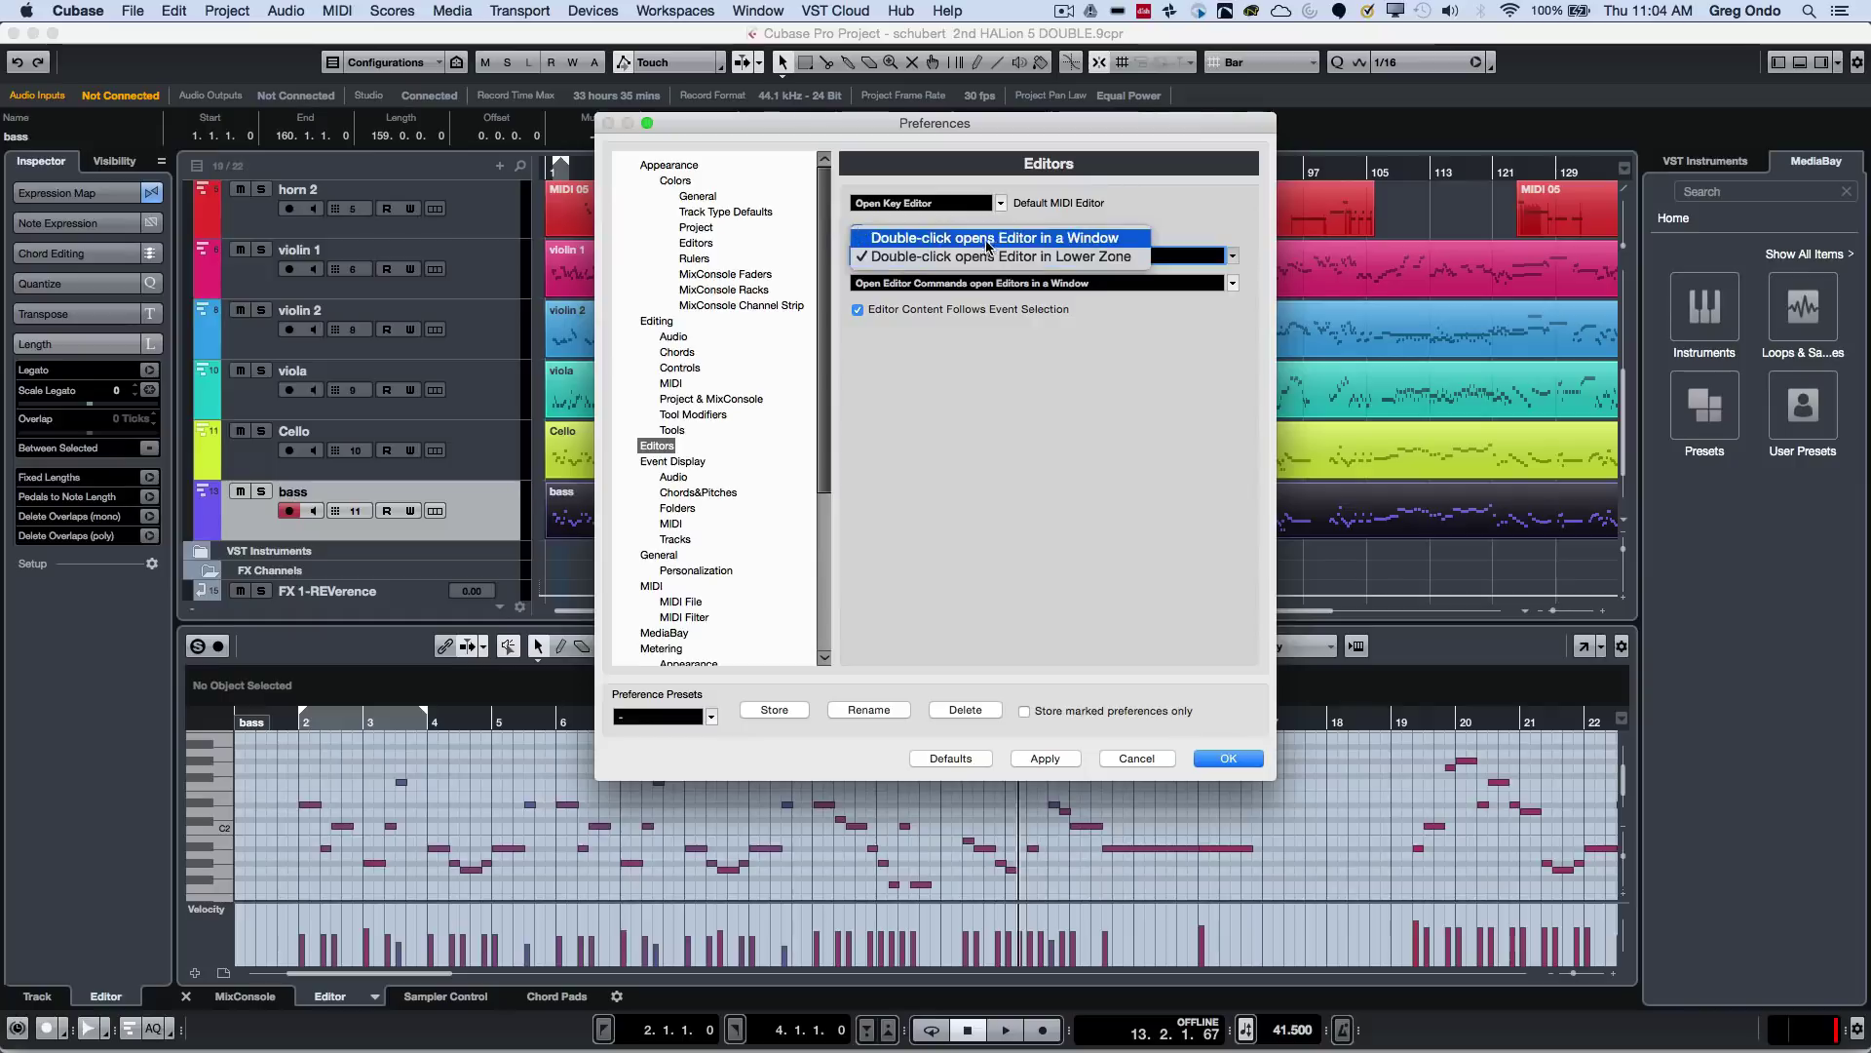
pyautogui.click(1001, 256)
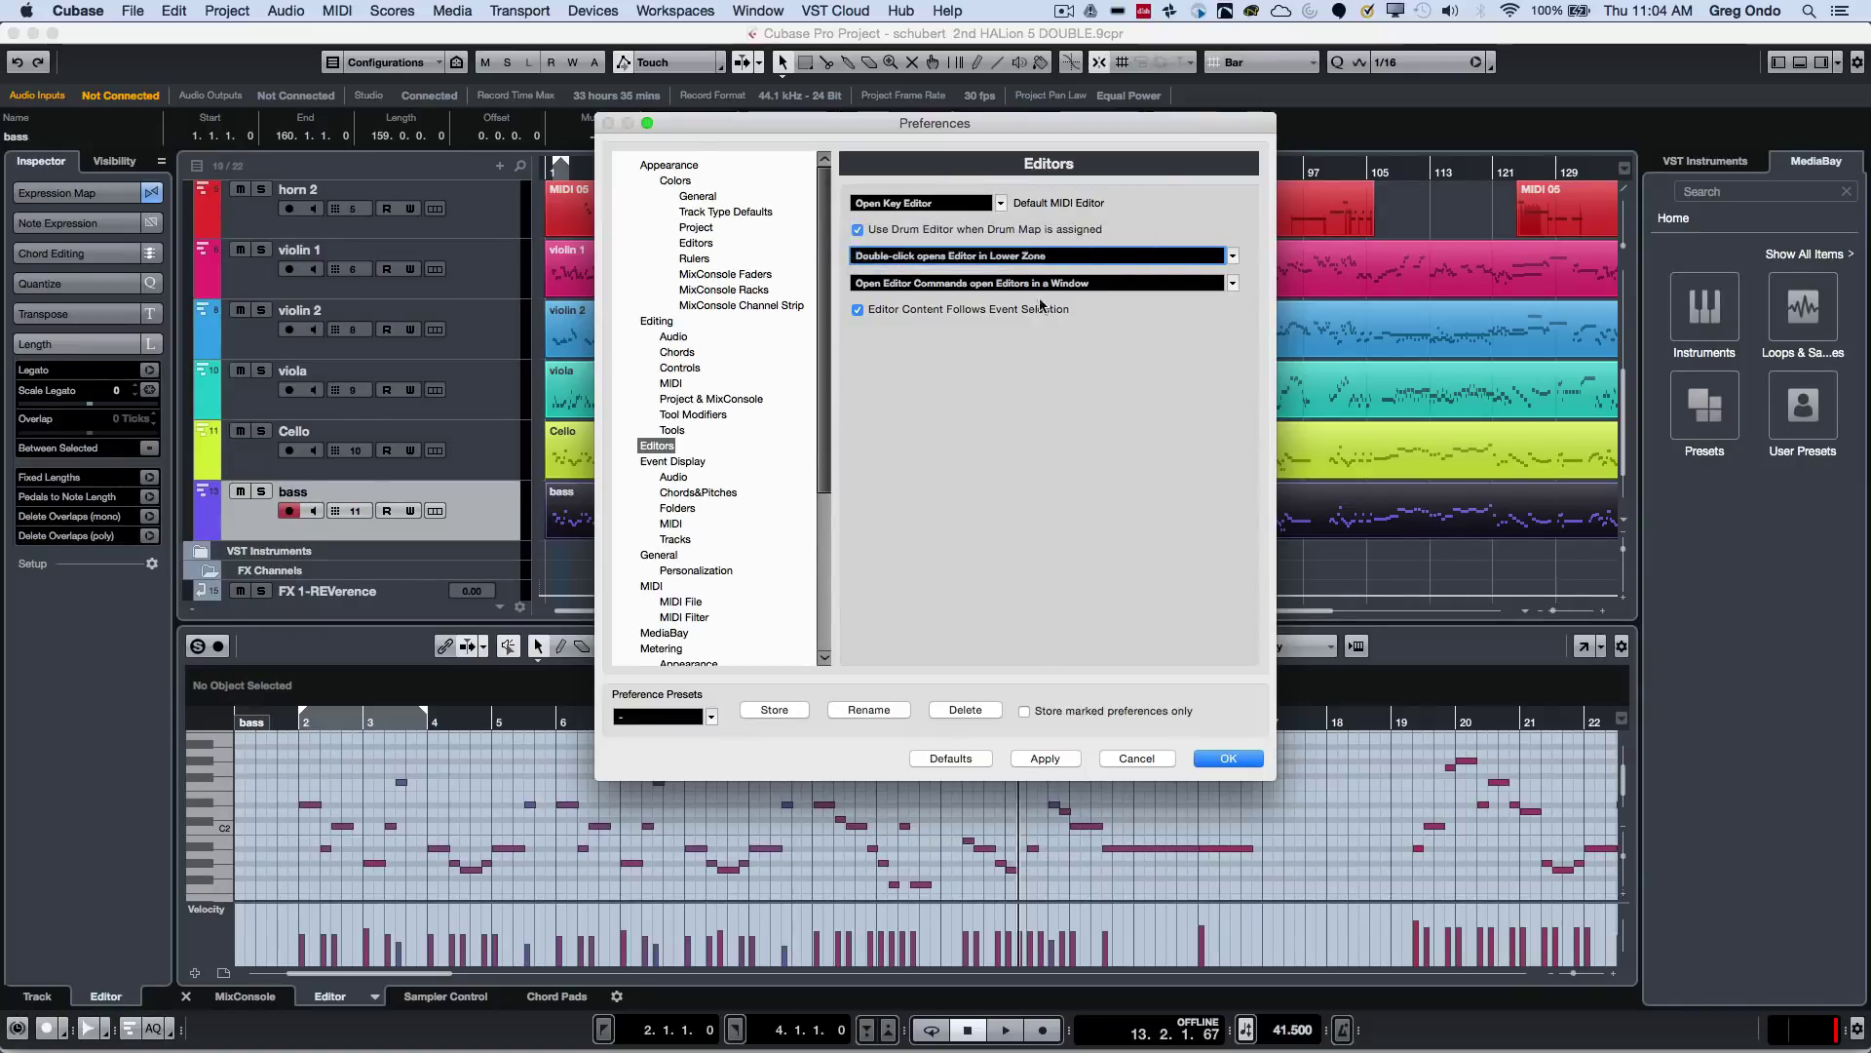
pyautogui.click(1035, 284)
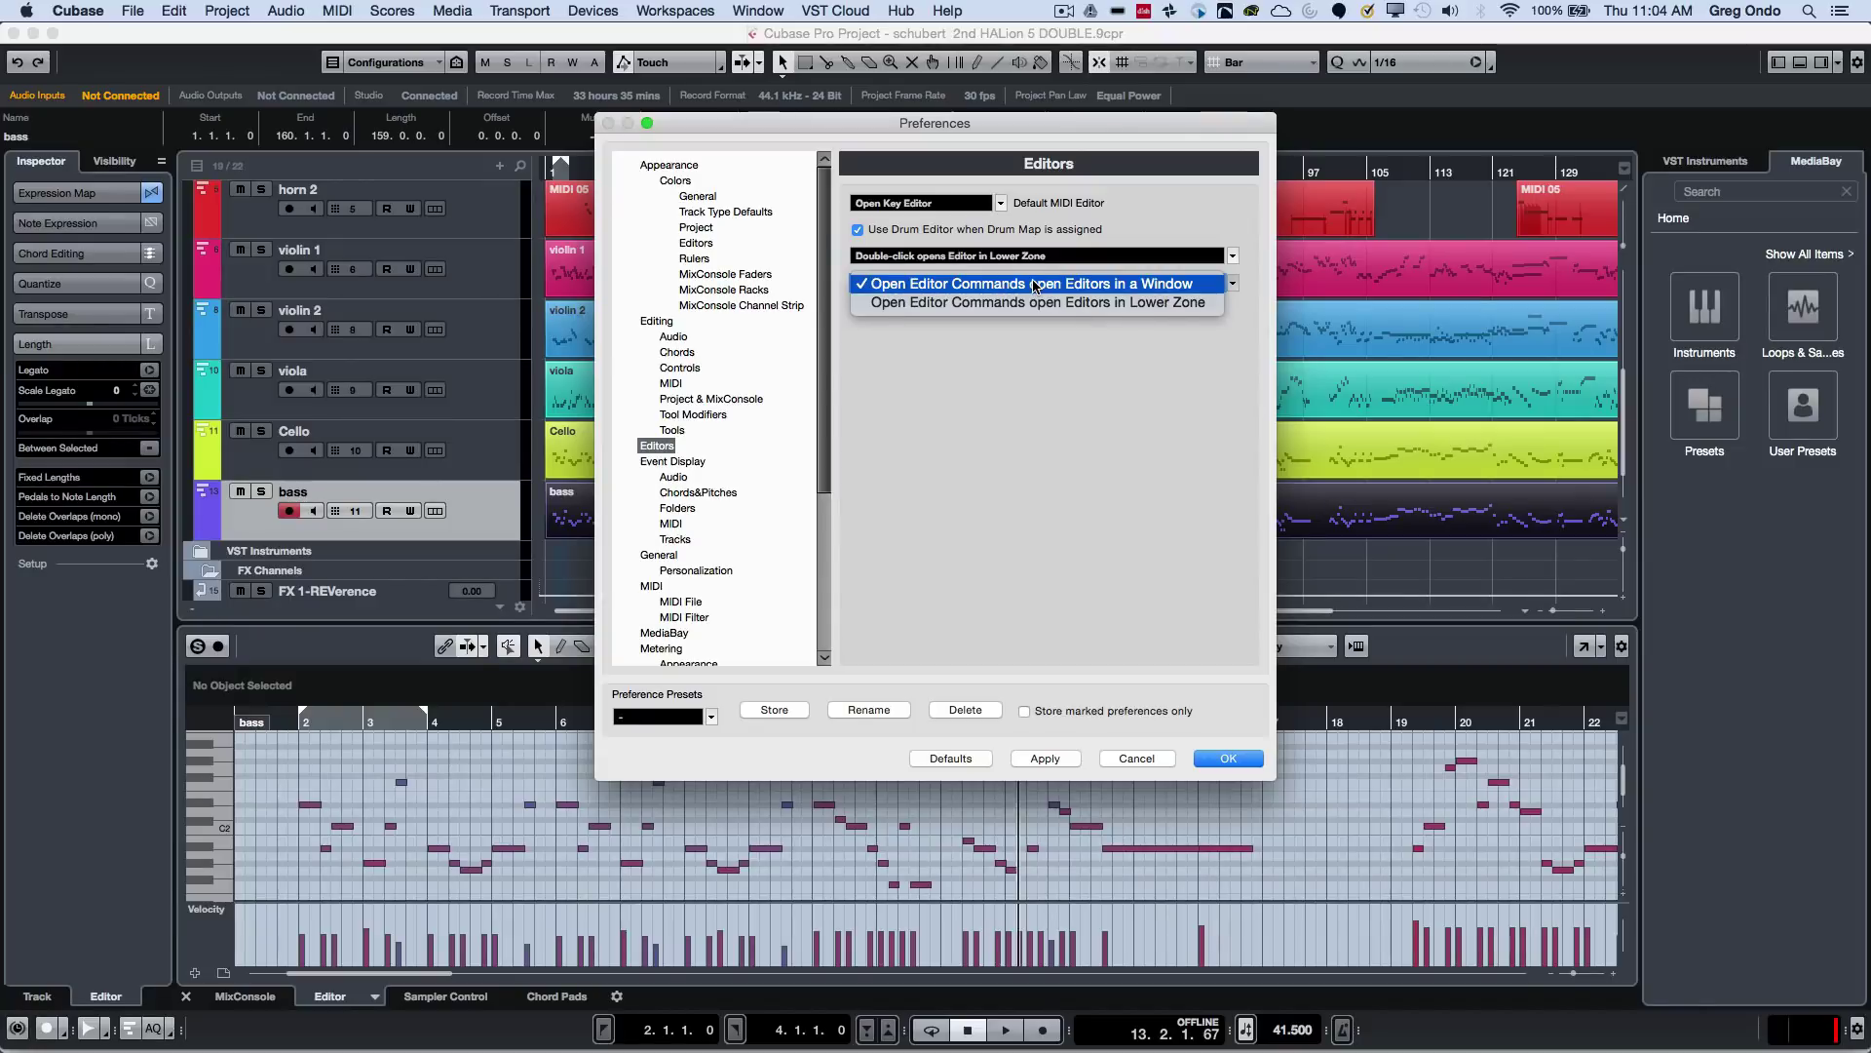
pyautogui.click(1087, 371)
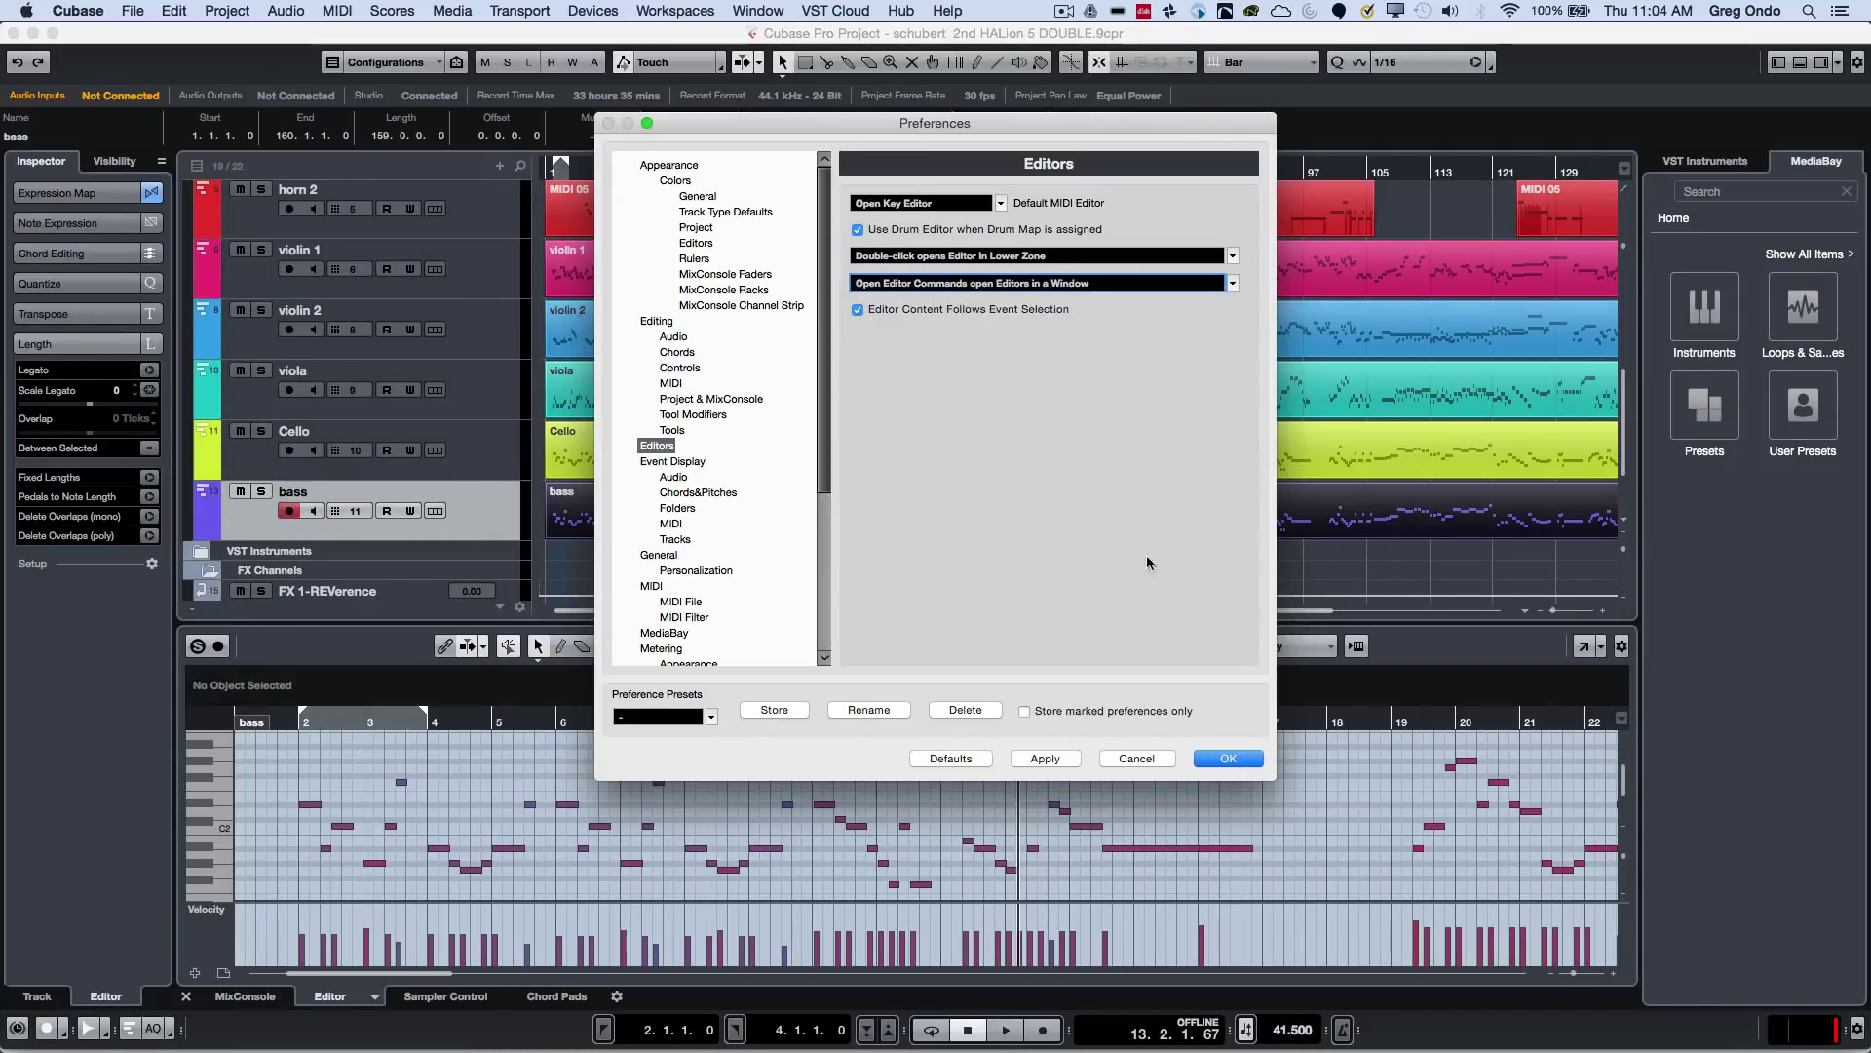
pyautogui.click(1228, 759)
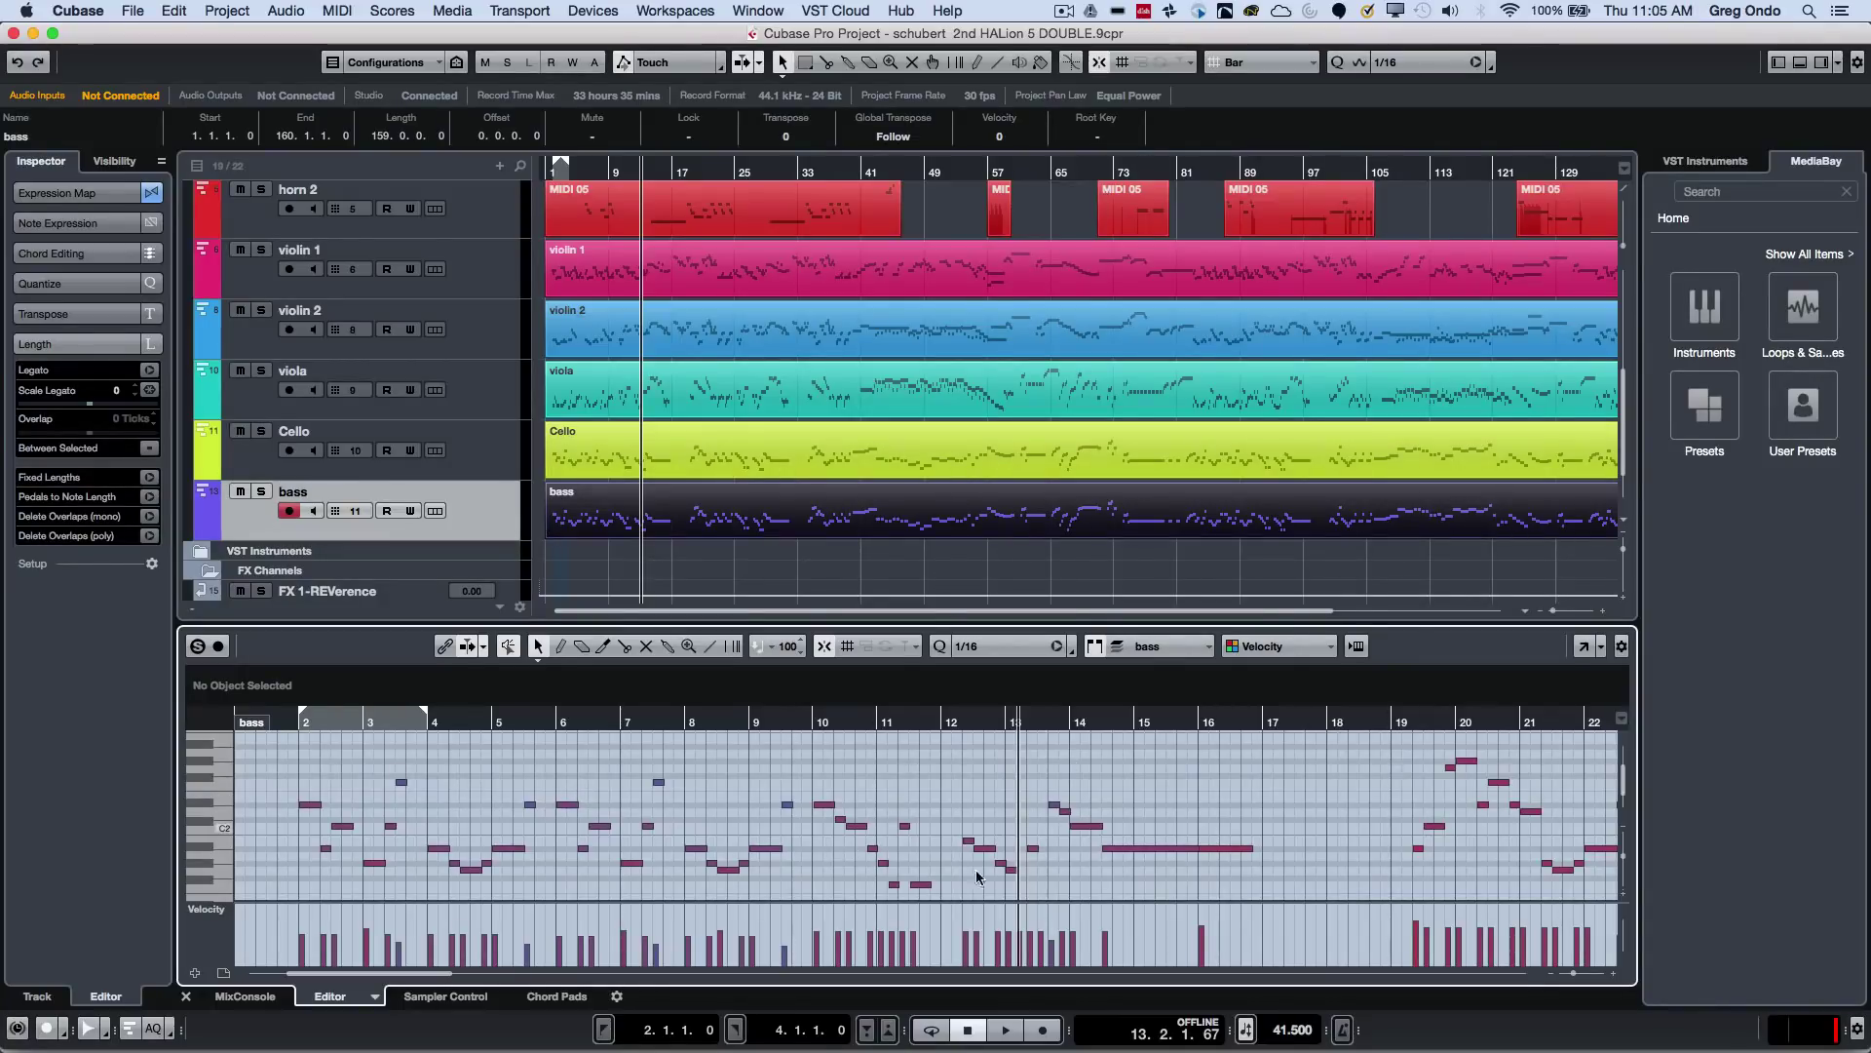
# - Select the violin 1, violin 2, viola and Cello parts so their notes join the Key Editor
pyautogui.scroll(1, 926, 833)
pyautogui.scroll(4, 916, 819)
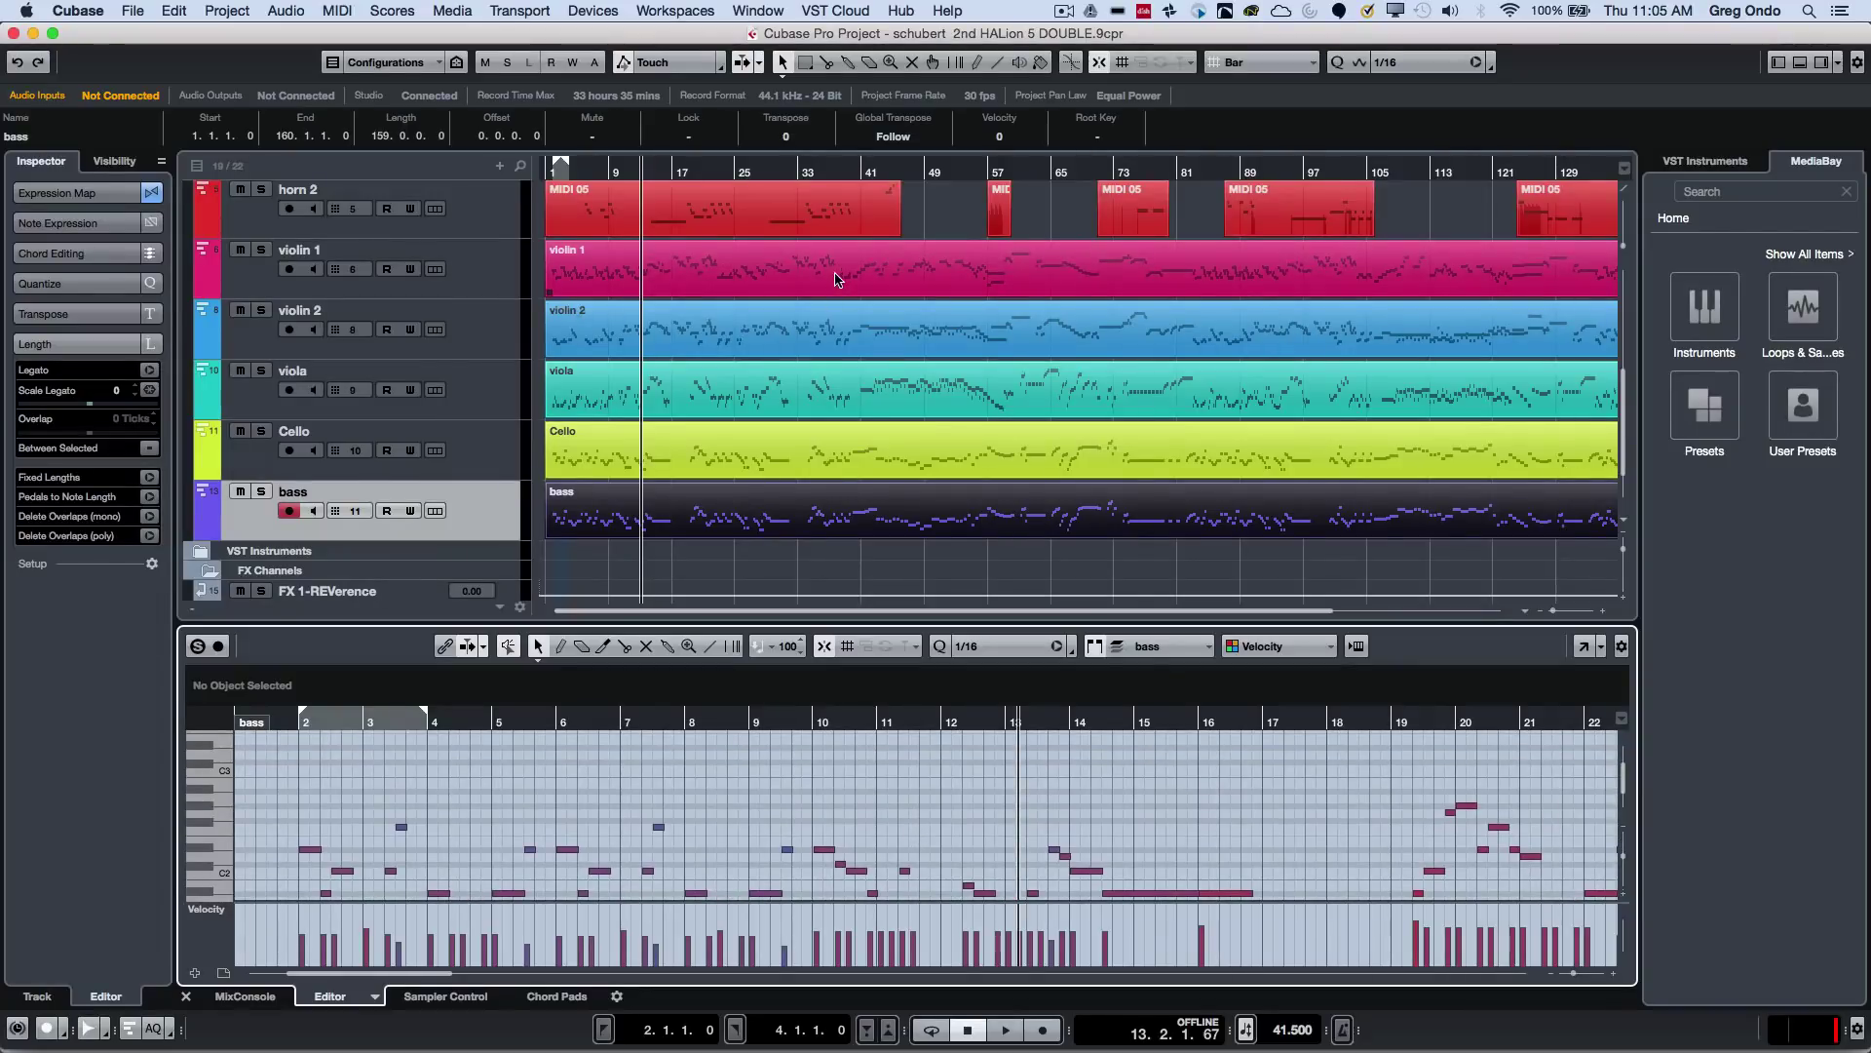
pyautogui.click(940, 278)
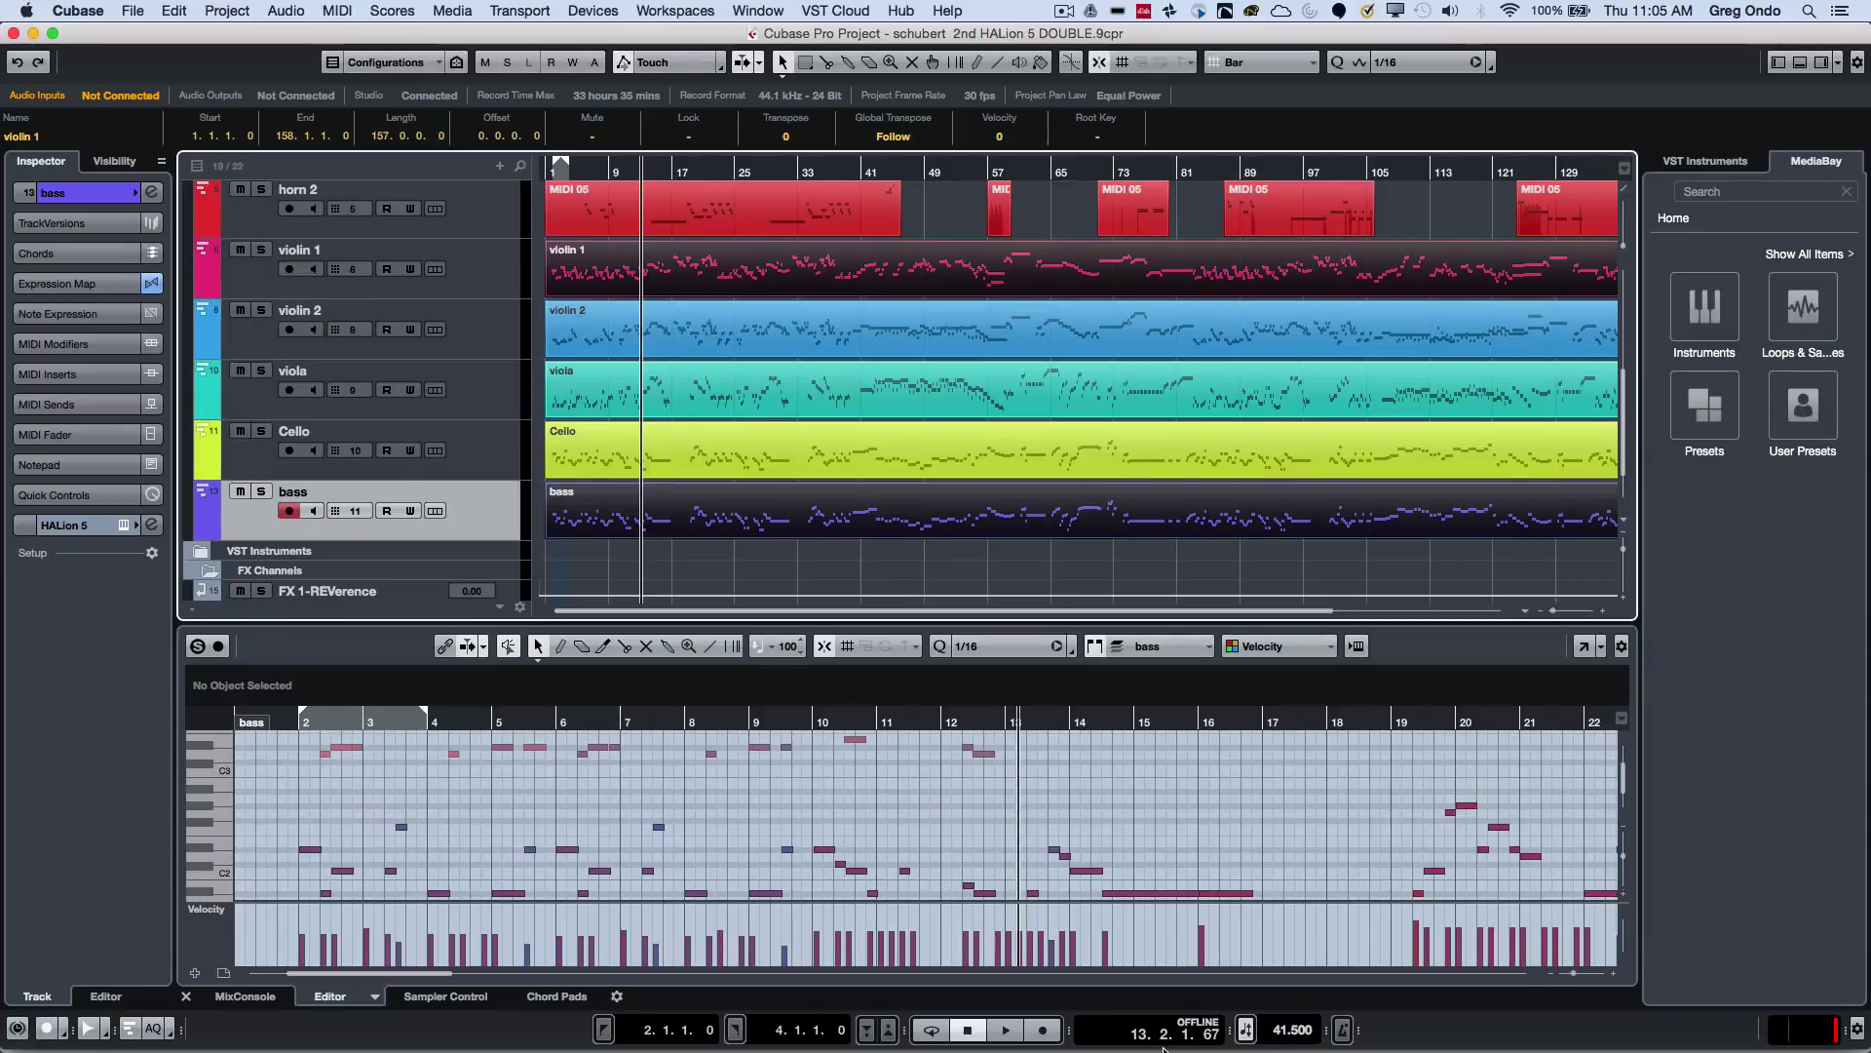
pyautogui.scroll(4, 1115, 793)
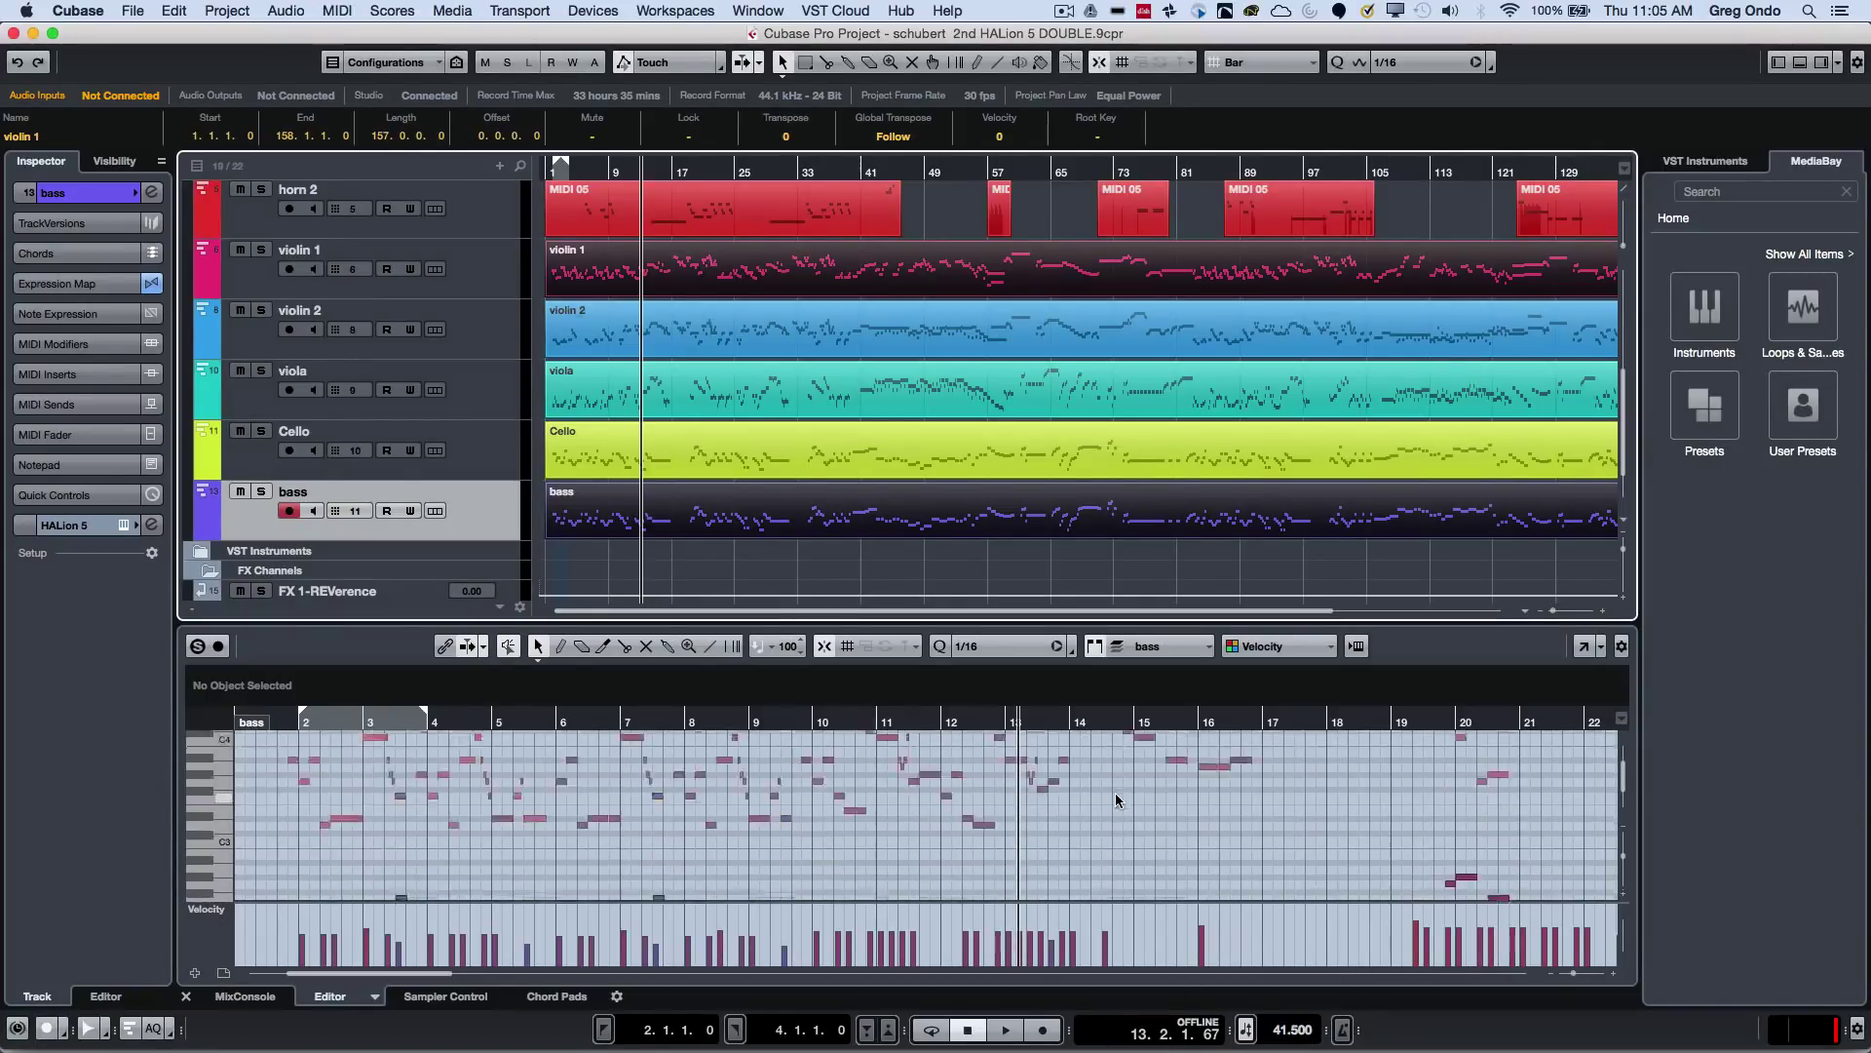
pyautogui.scroll(-5, 1115, 793)
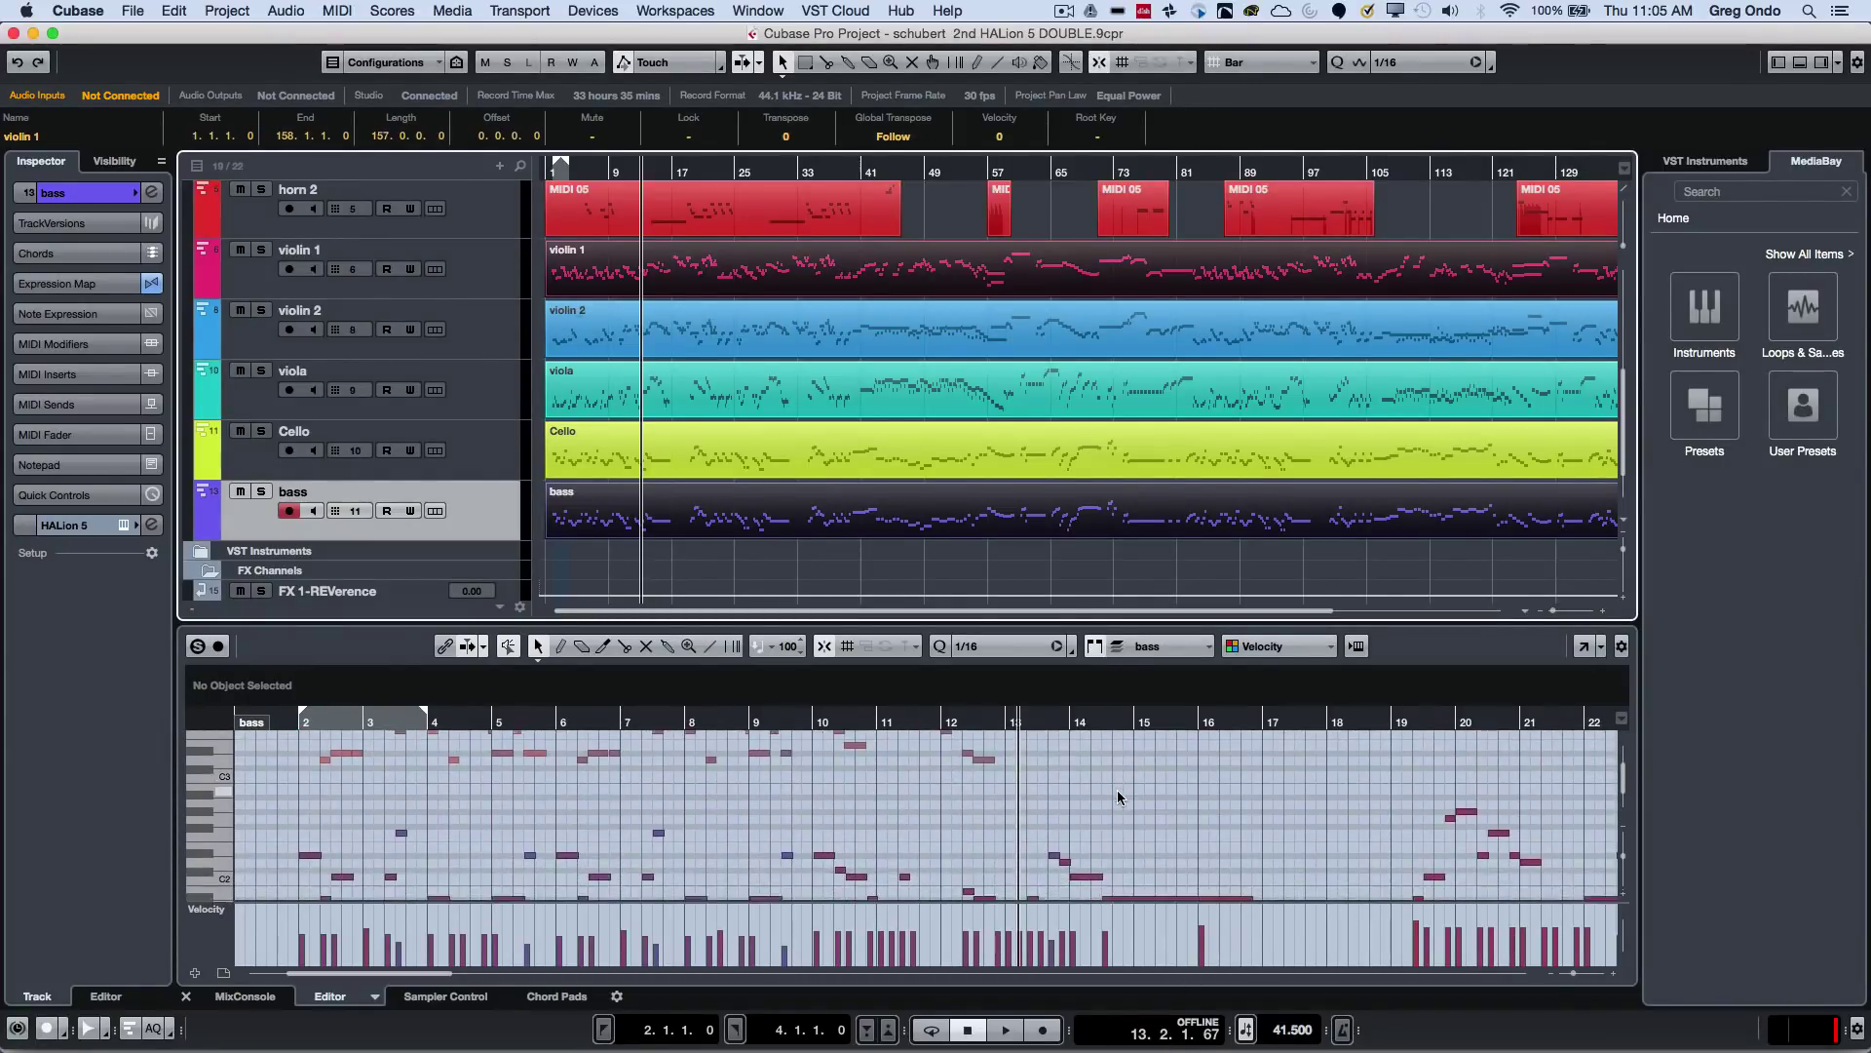
pyautogui.keyDown('shift'); pyautogui.click(951, 332); pyautogui.keyUp('shift')
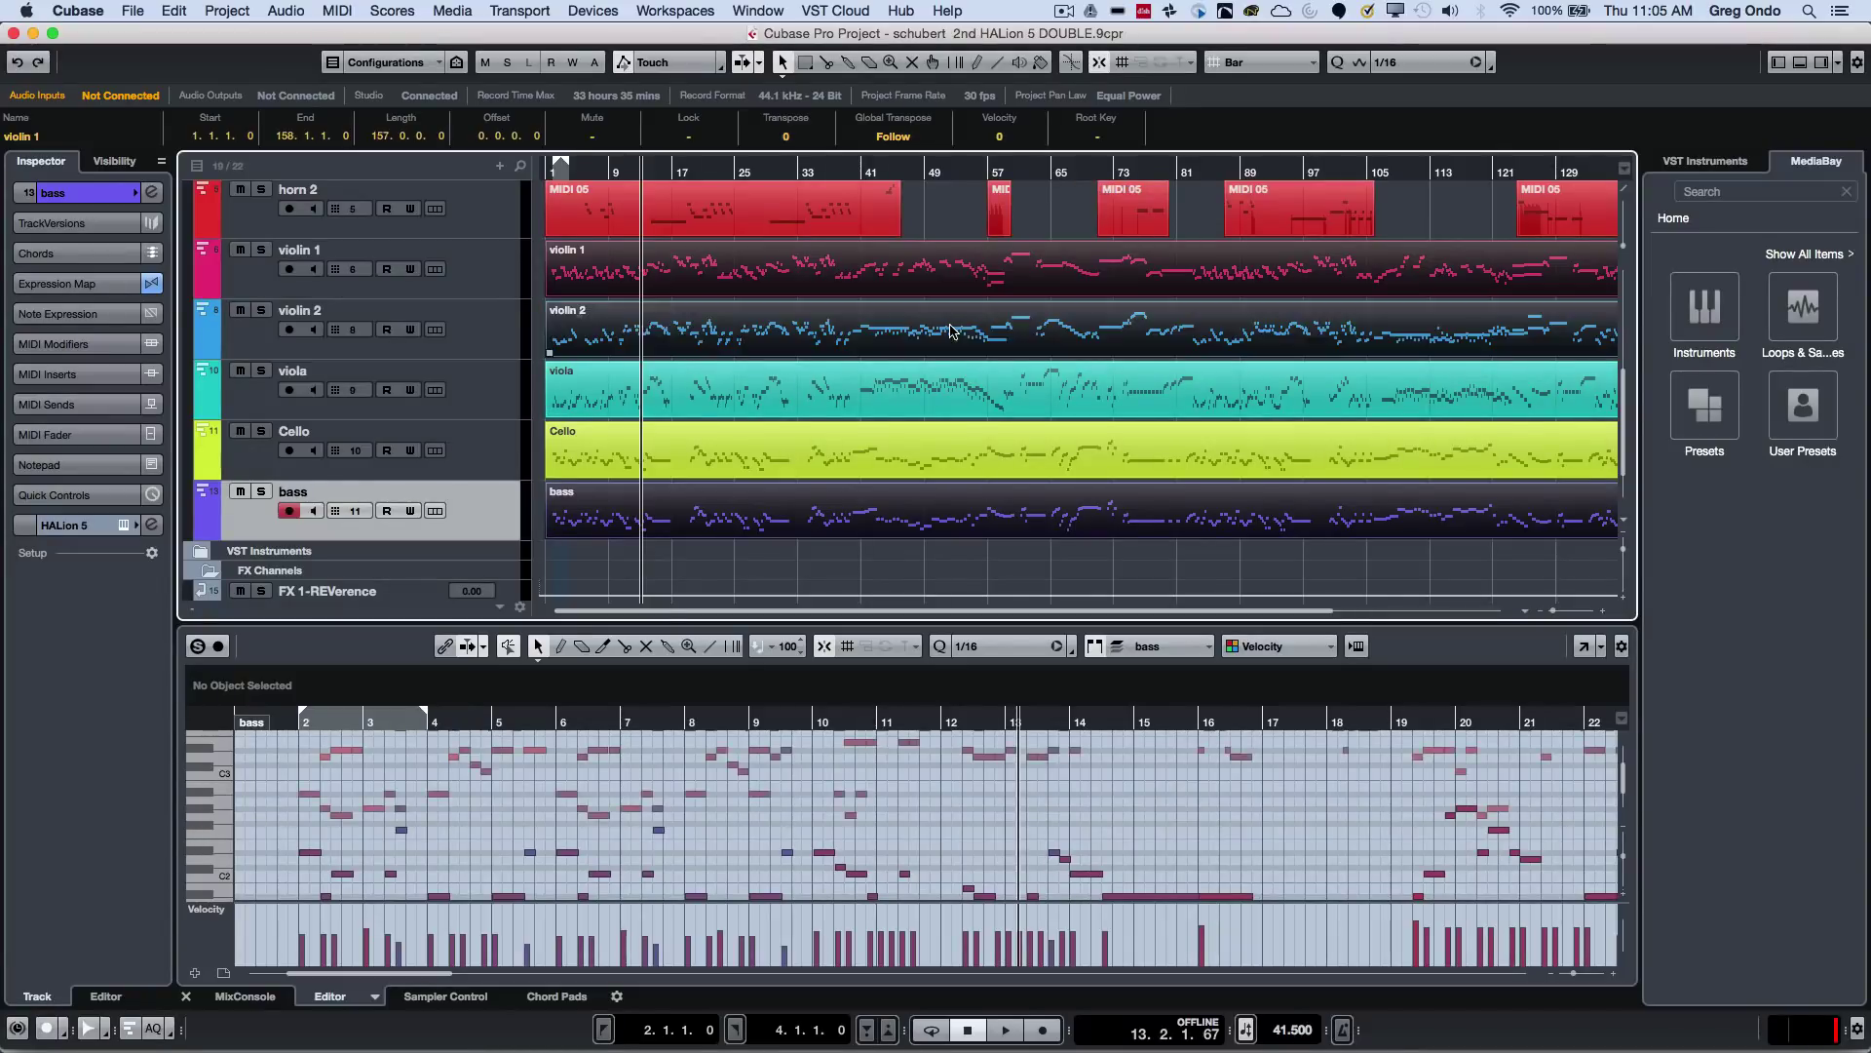
pyautogui.keyDown('shift'); pyautogui.click(947, 395); pyautogui.keyUp('shift')
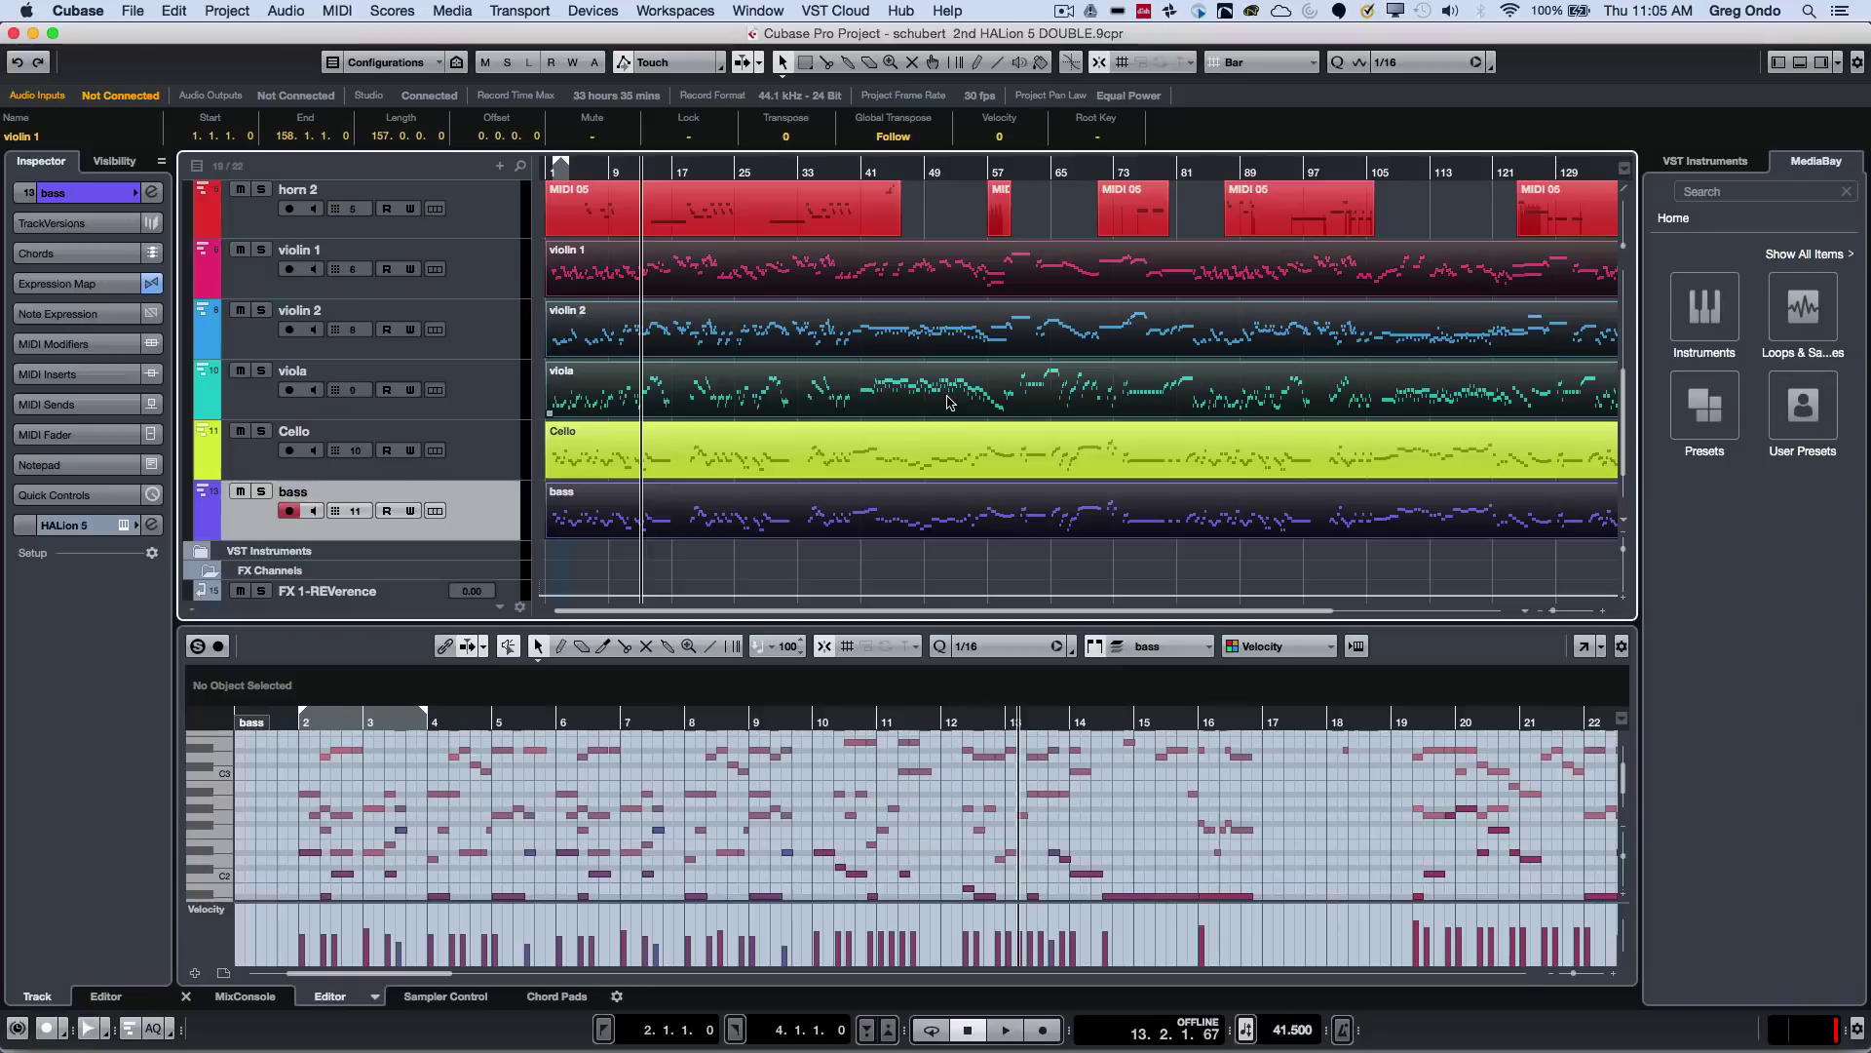
pyautogui.keyDown('shift'); pyautogui.click(985, 453); pyautogui.keyUp('shift')
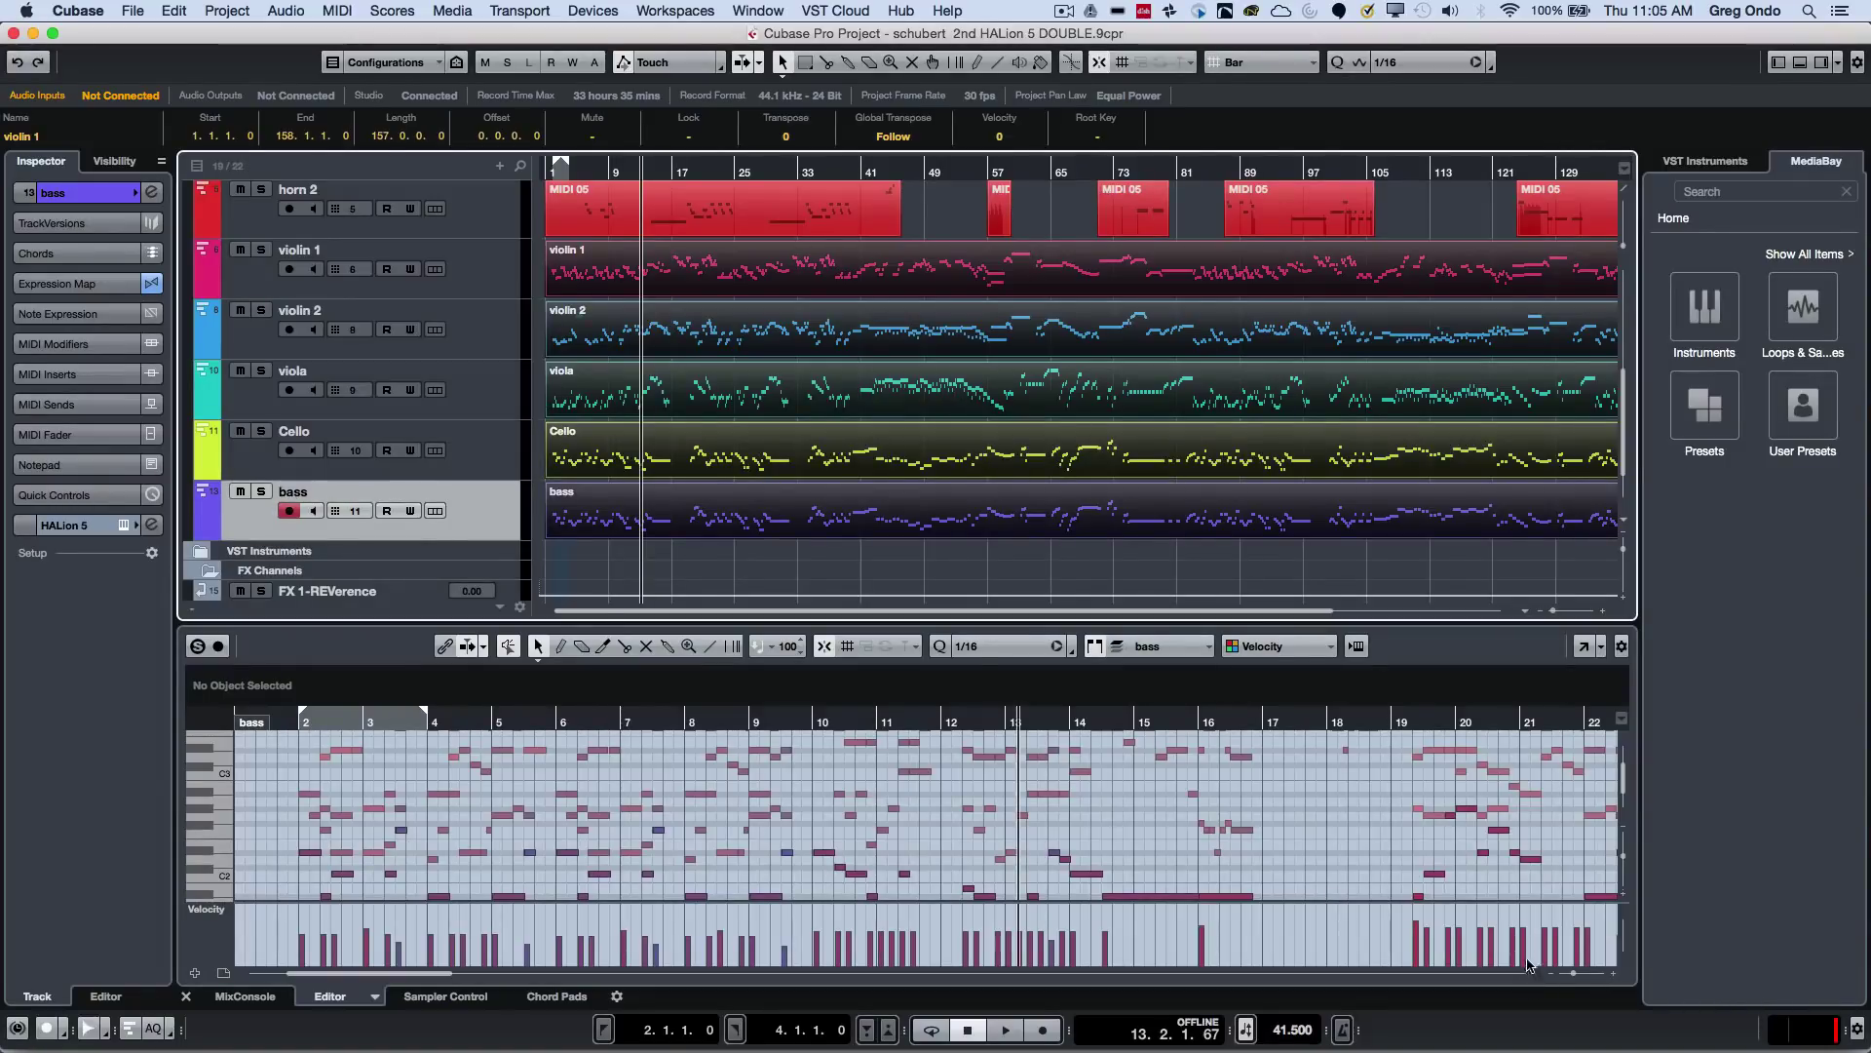
pyautogui.scroll(-3, 1125, 828)
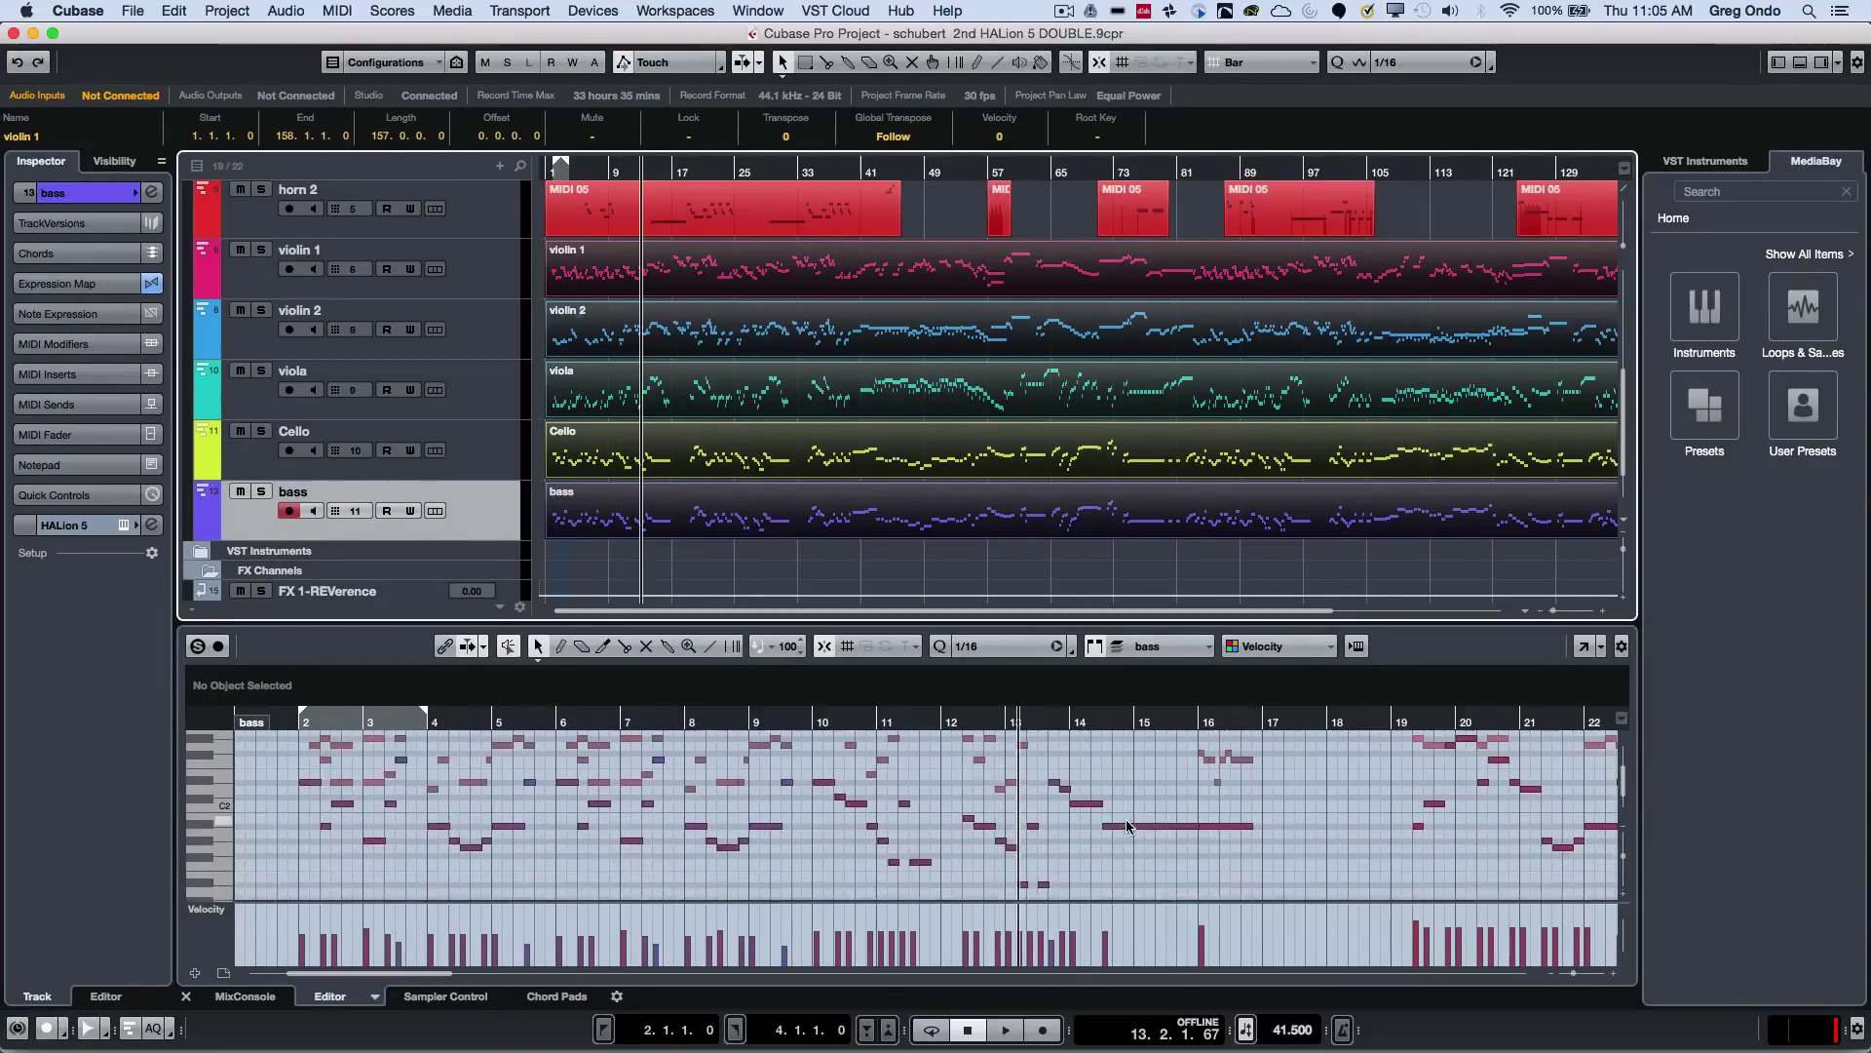
pyautogui.scroll(2, 1129, 824)
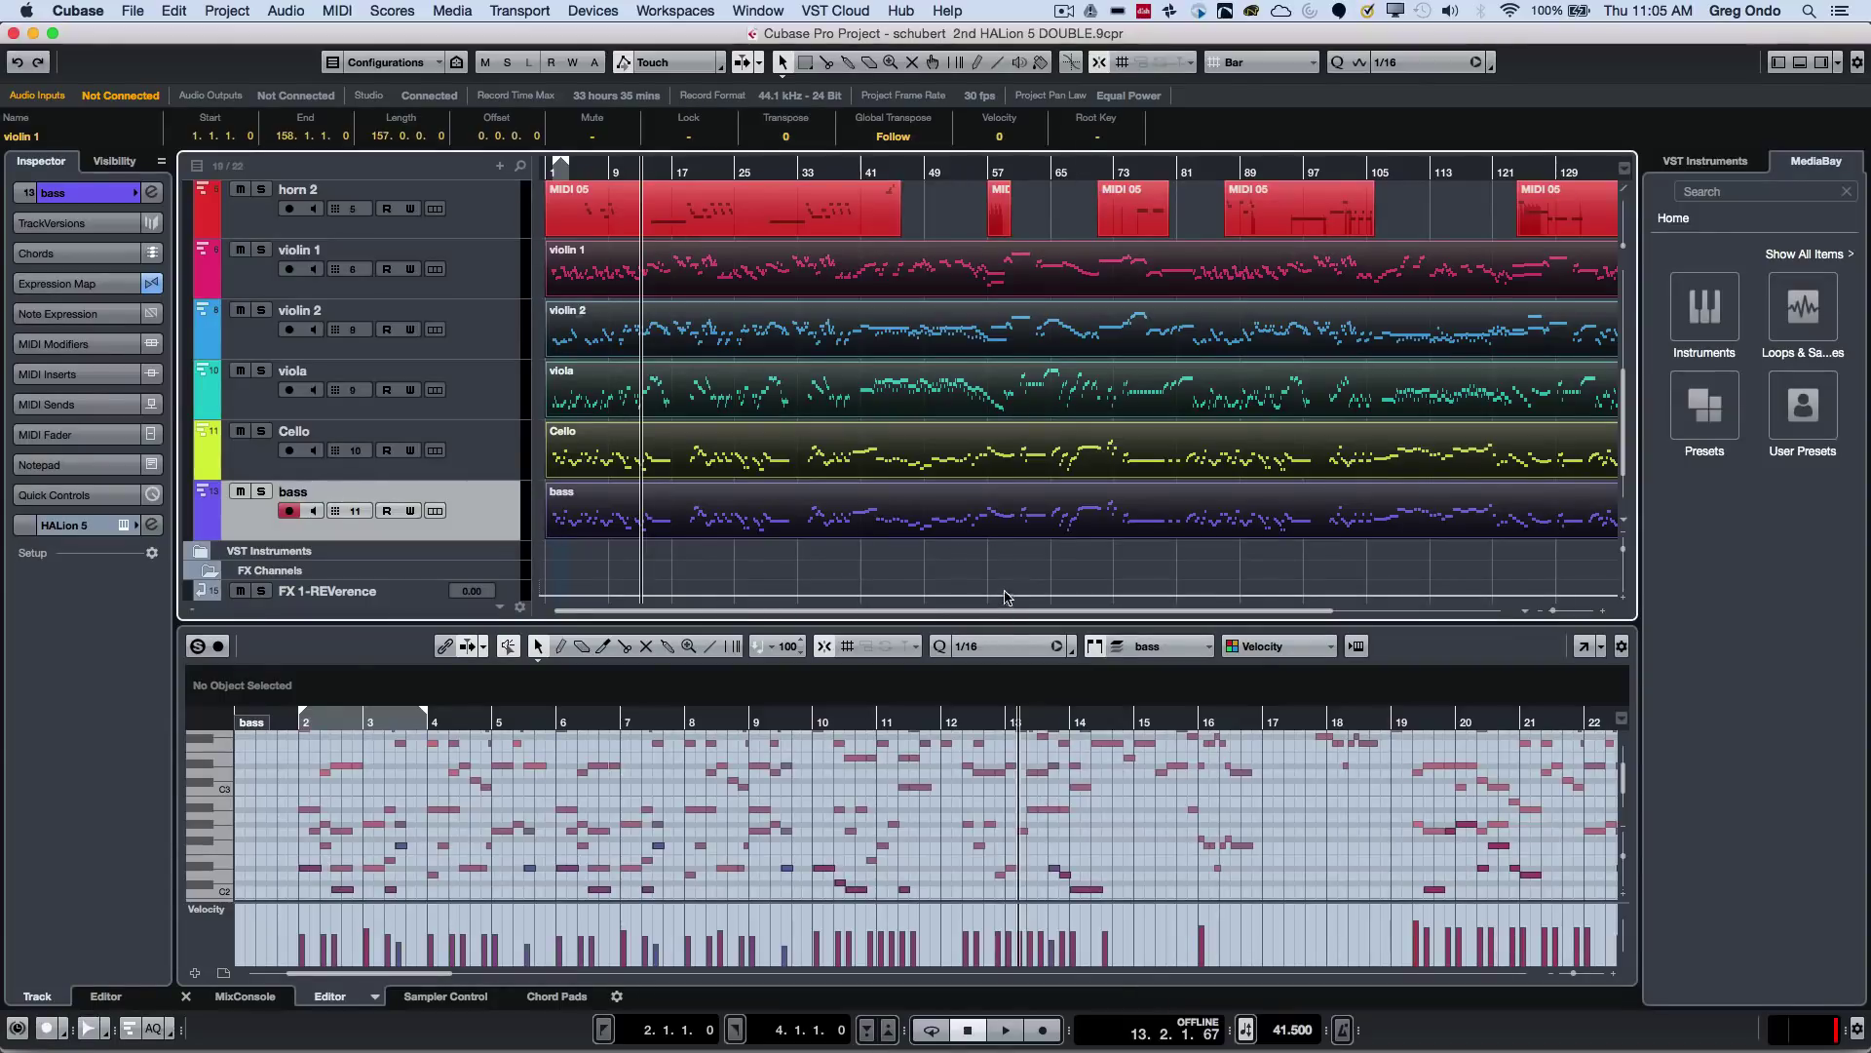
pyautogui.scroll(8, 994, 561)
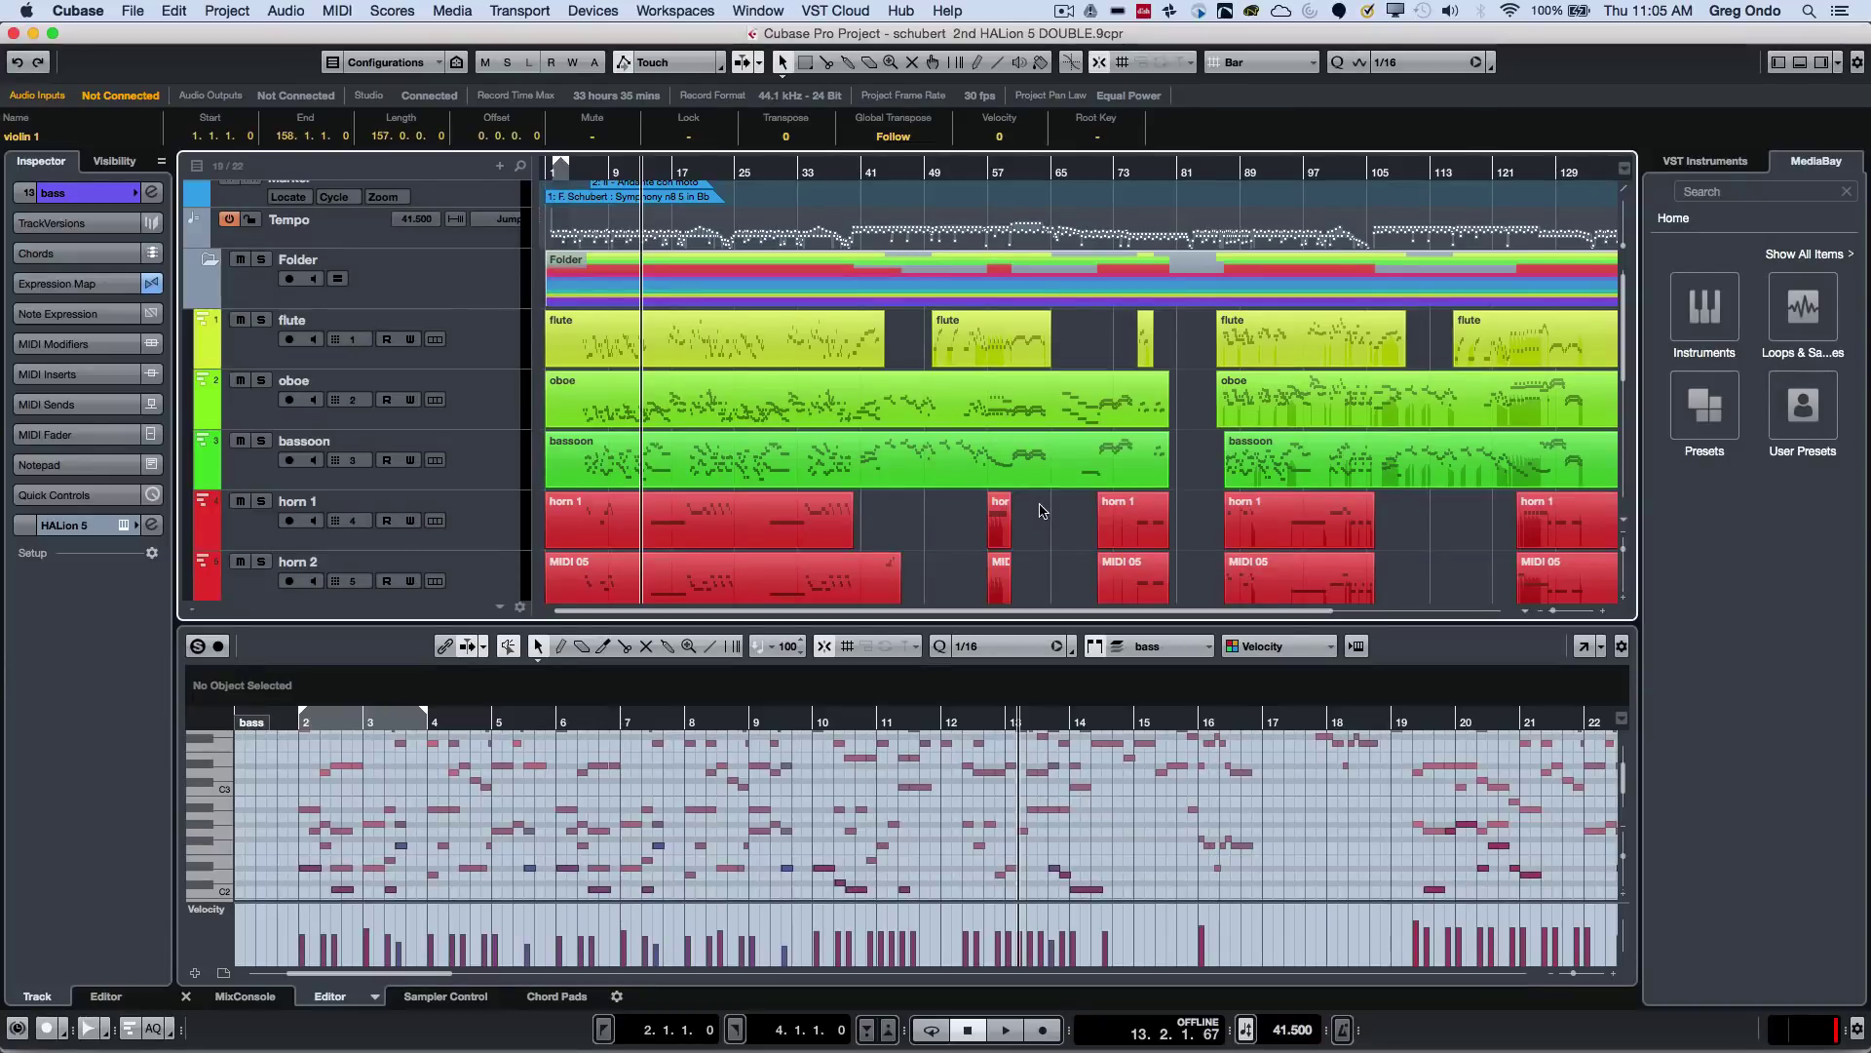
pyautogui.scroll(-8, 1067, 561)
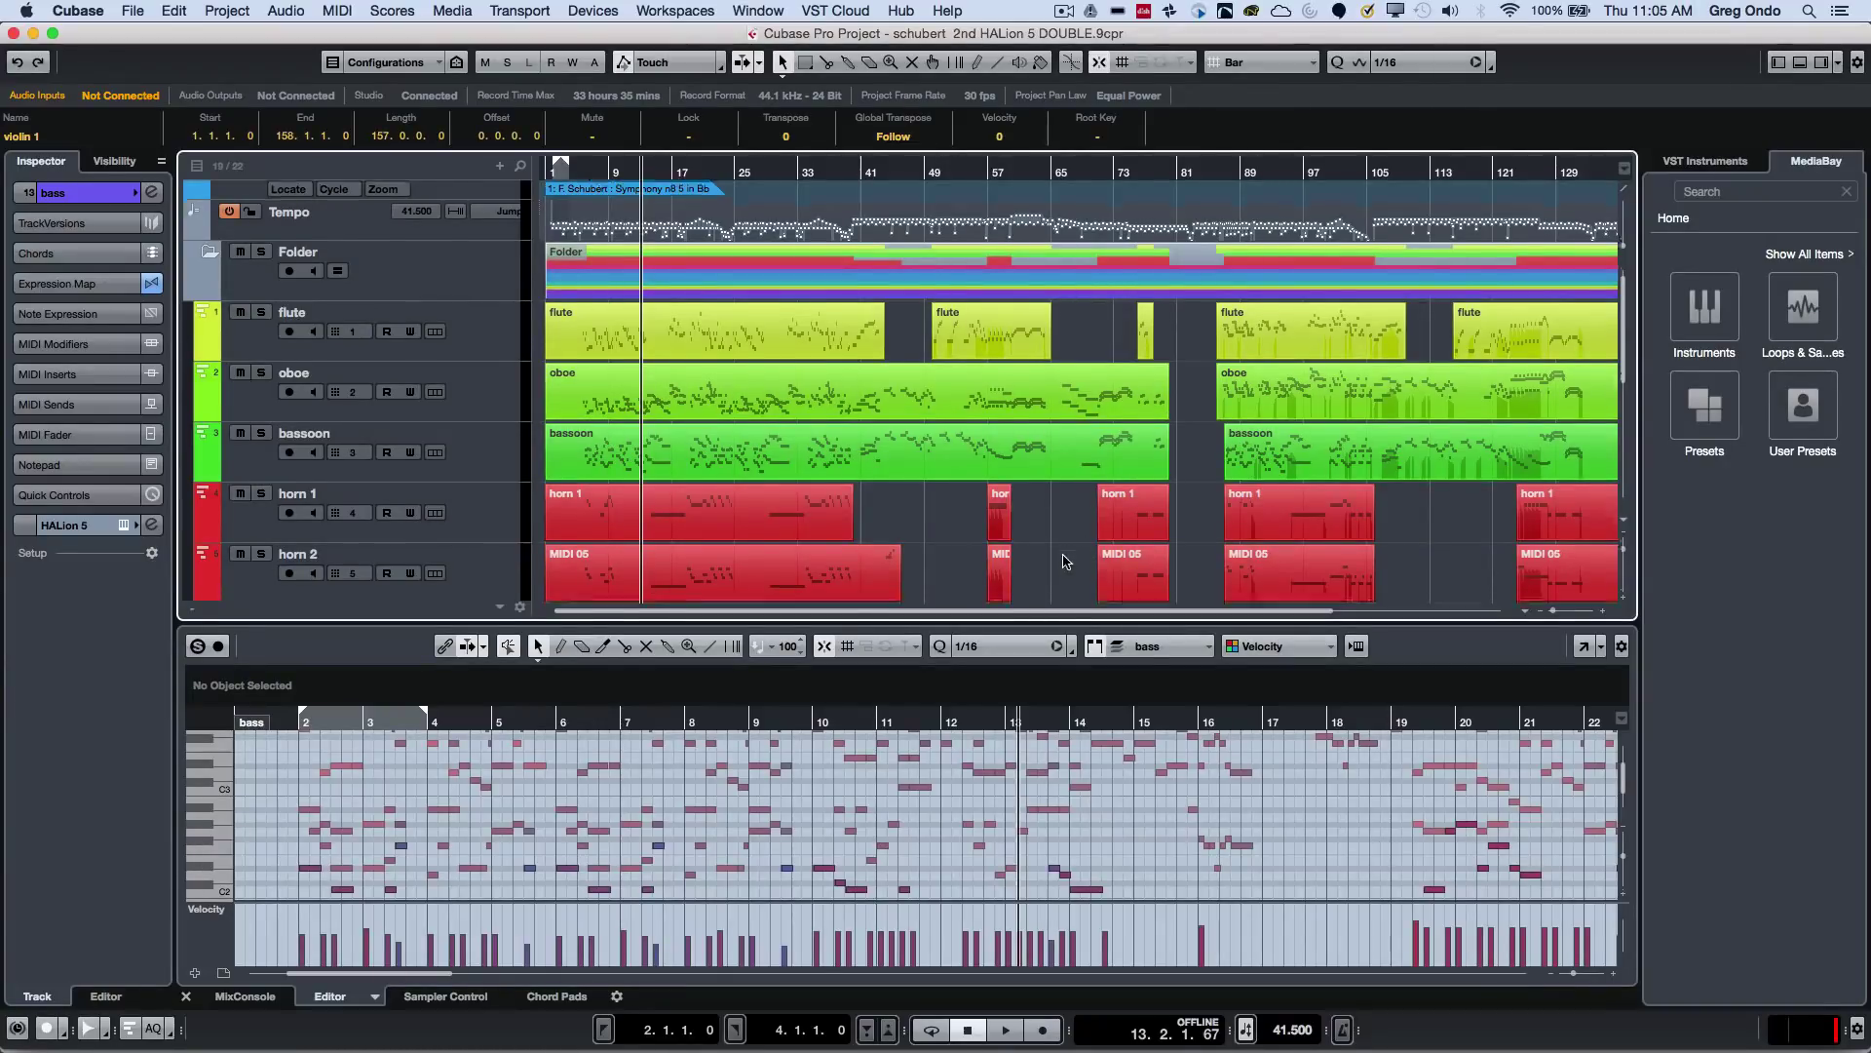
pyautogui.press('space')
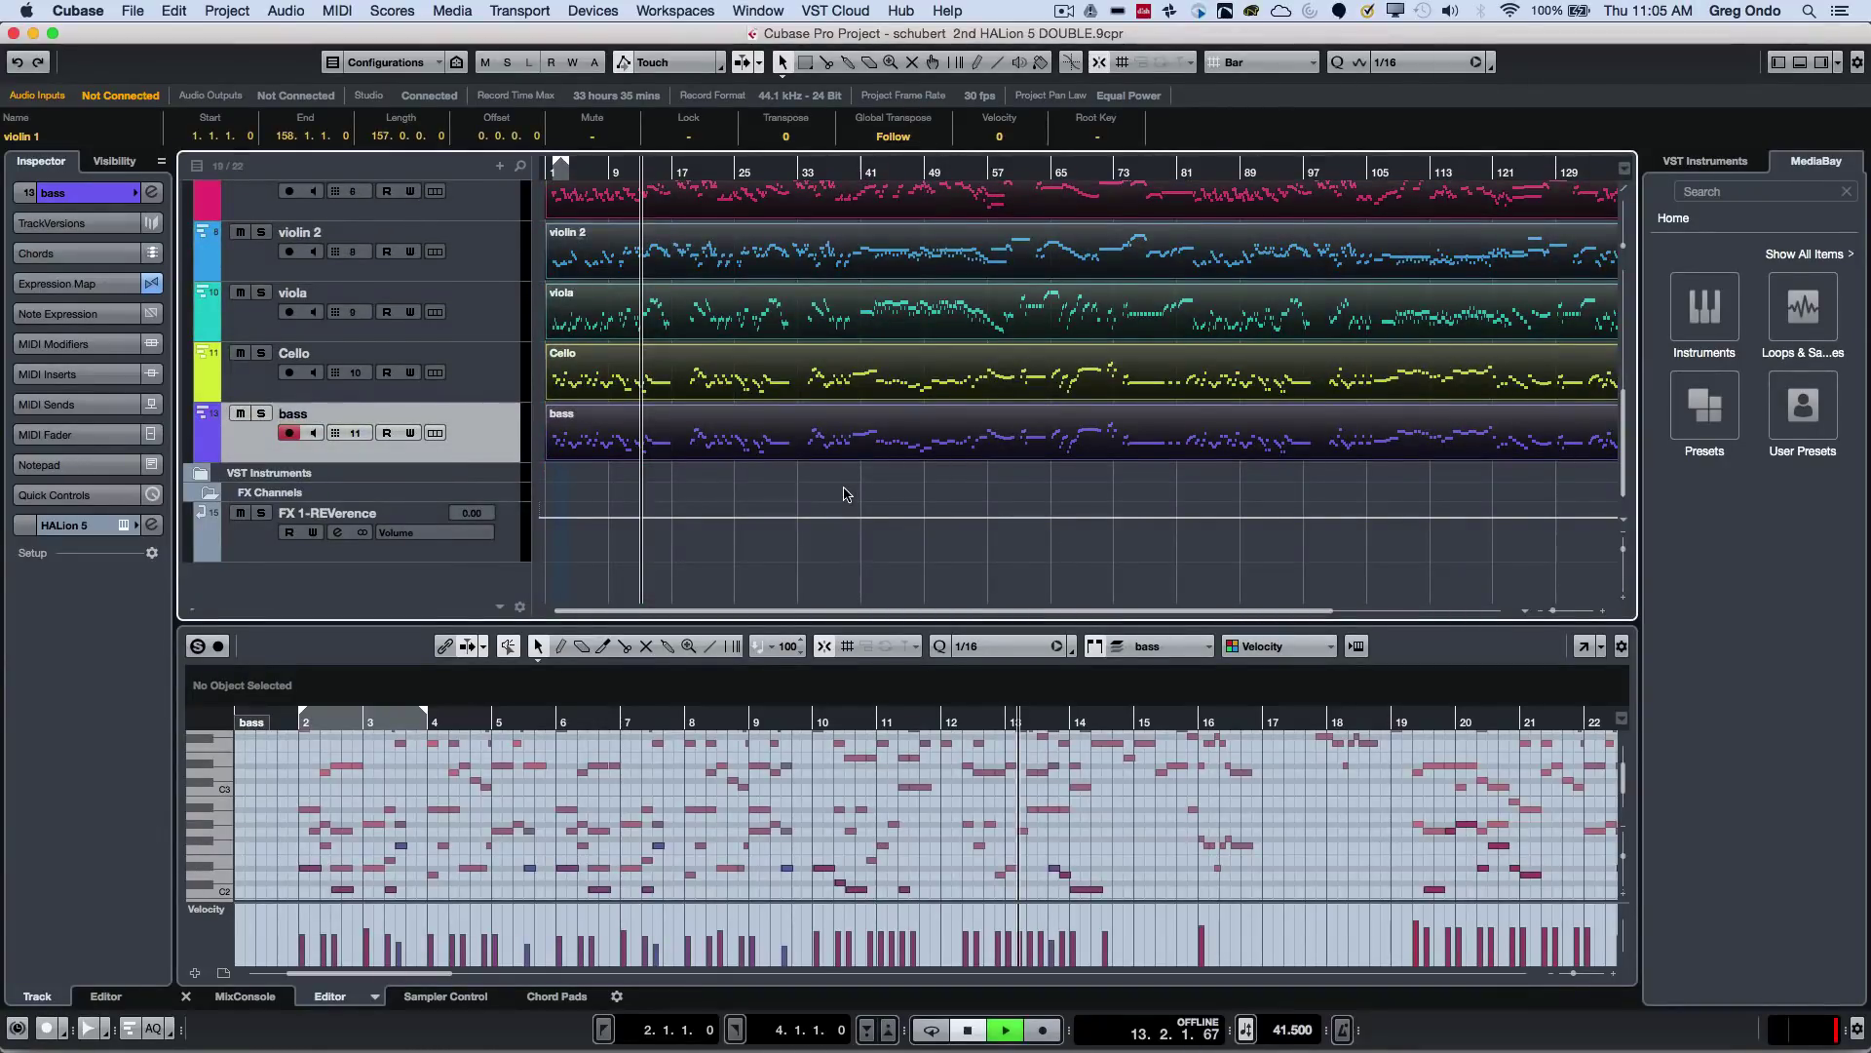
pyautogui.click(197, 646)
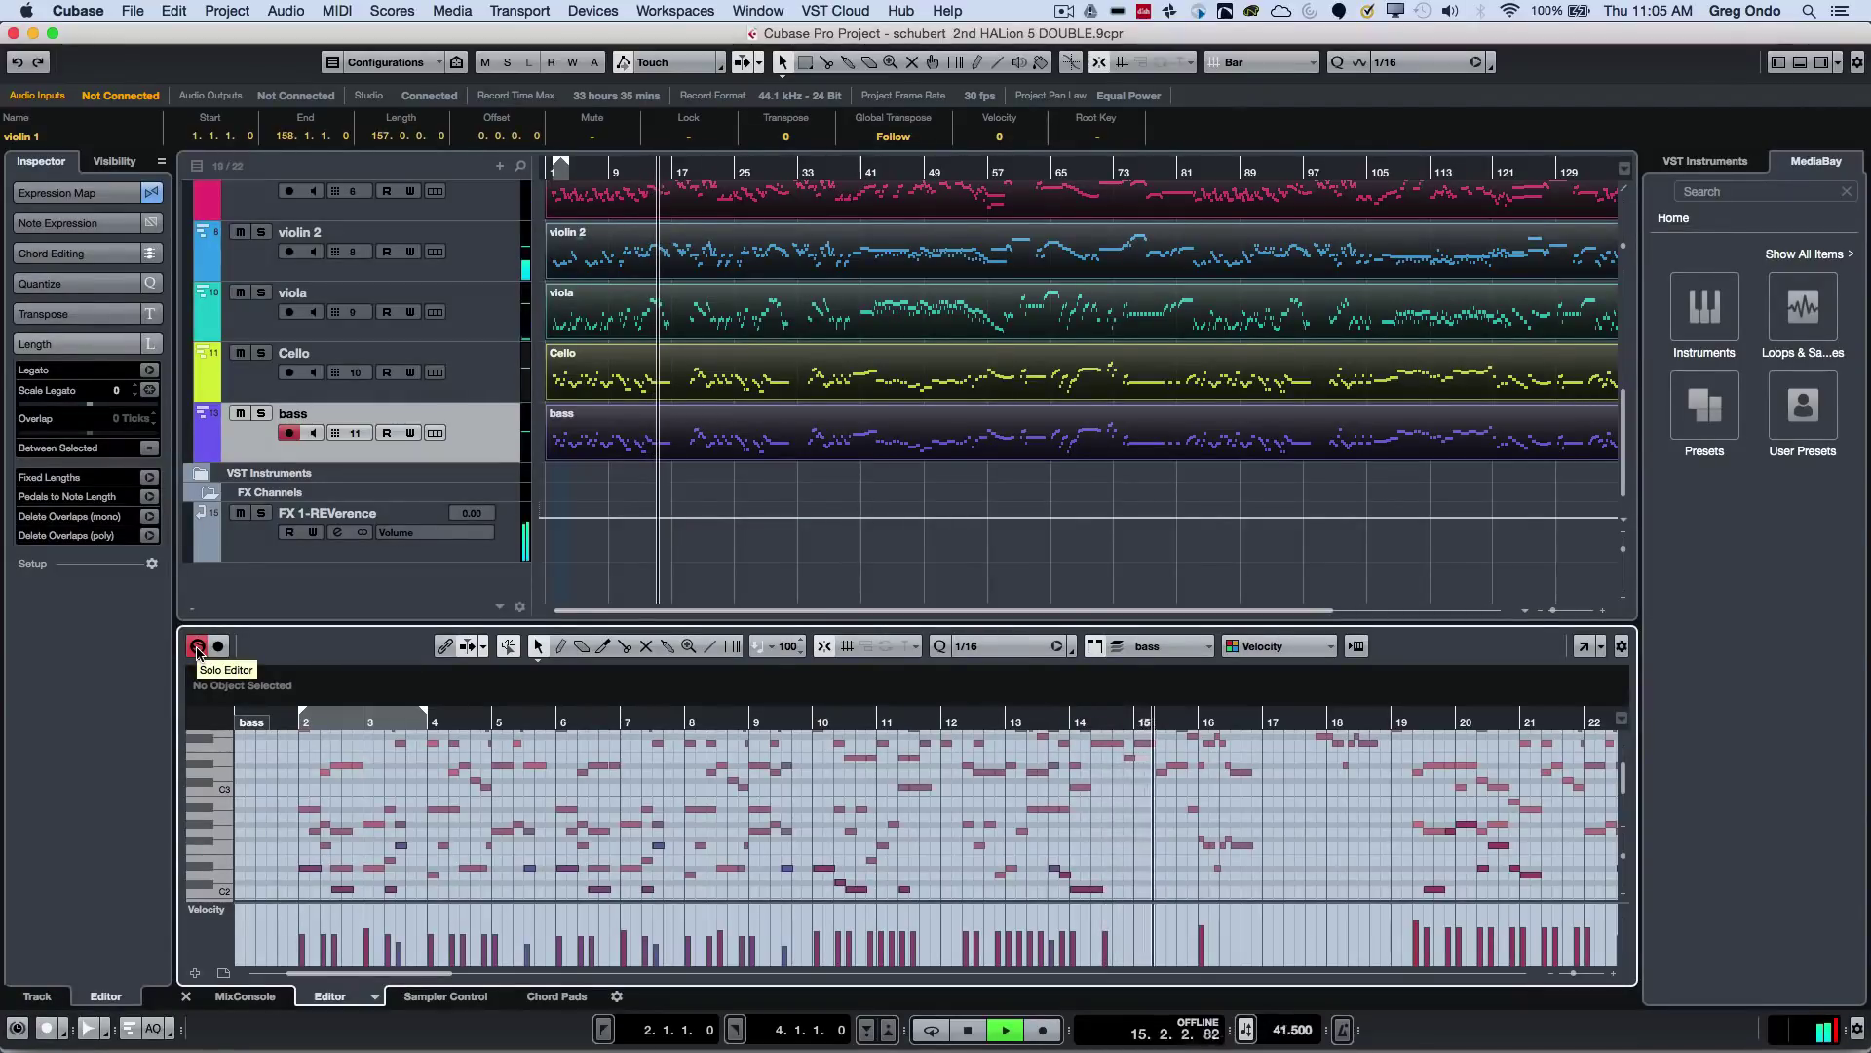
pyautogui.click(197, 647)
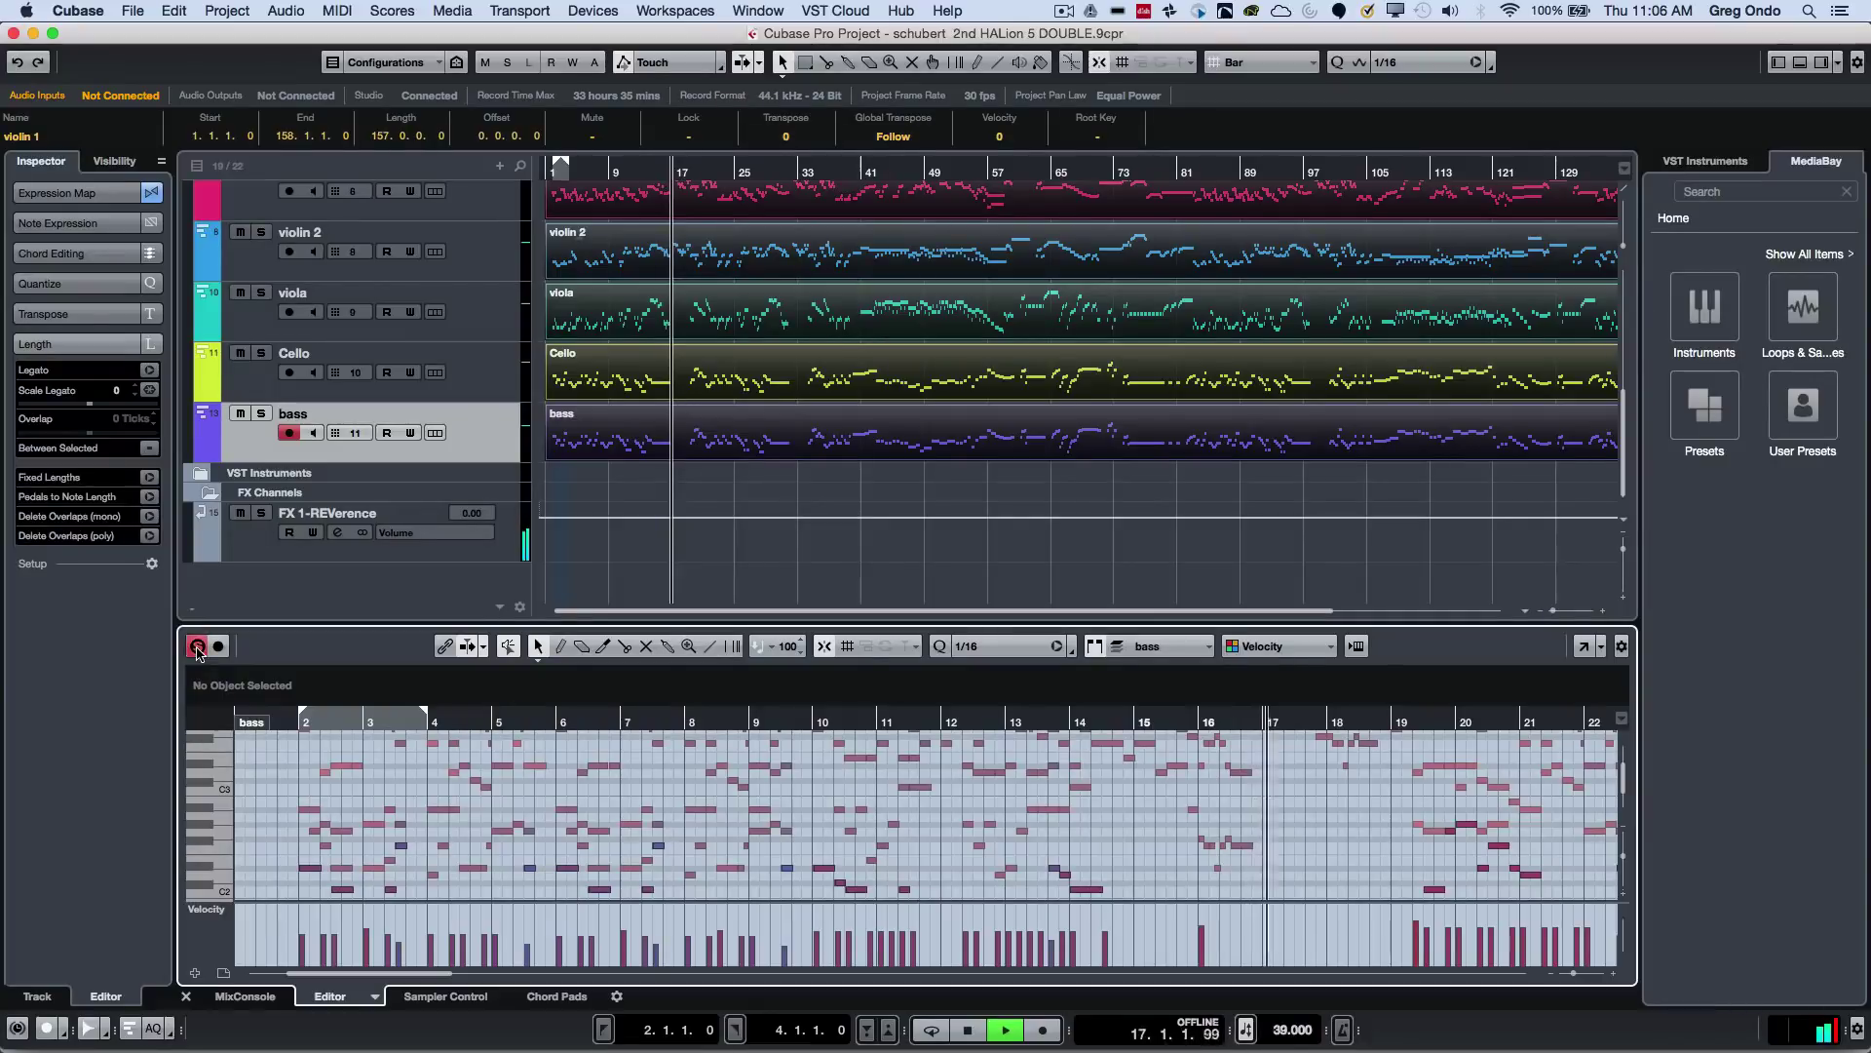
pyautogui.click(197, 646)
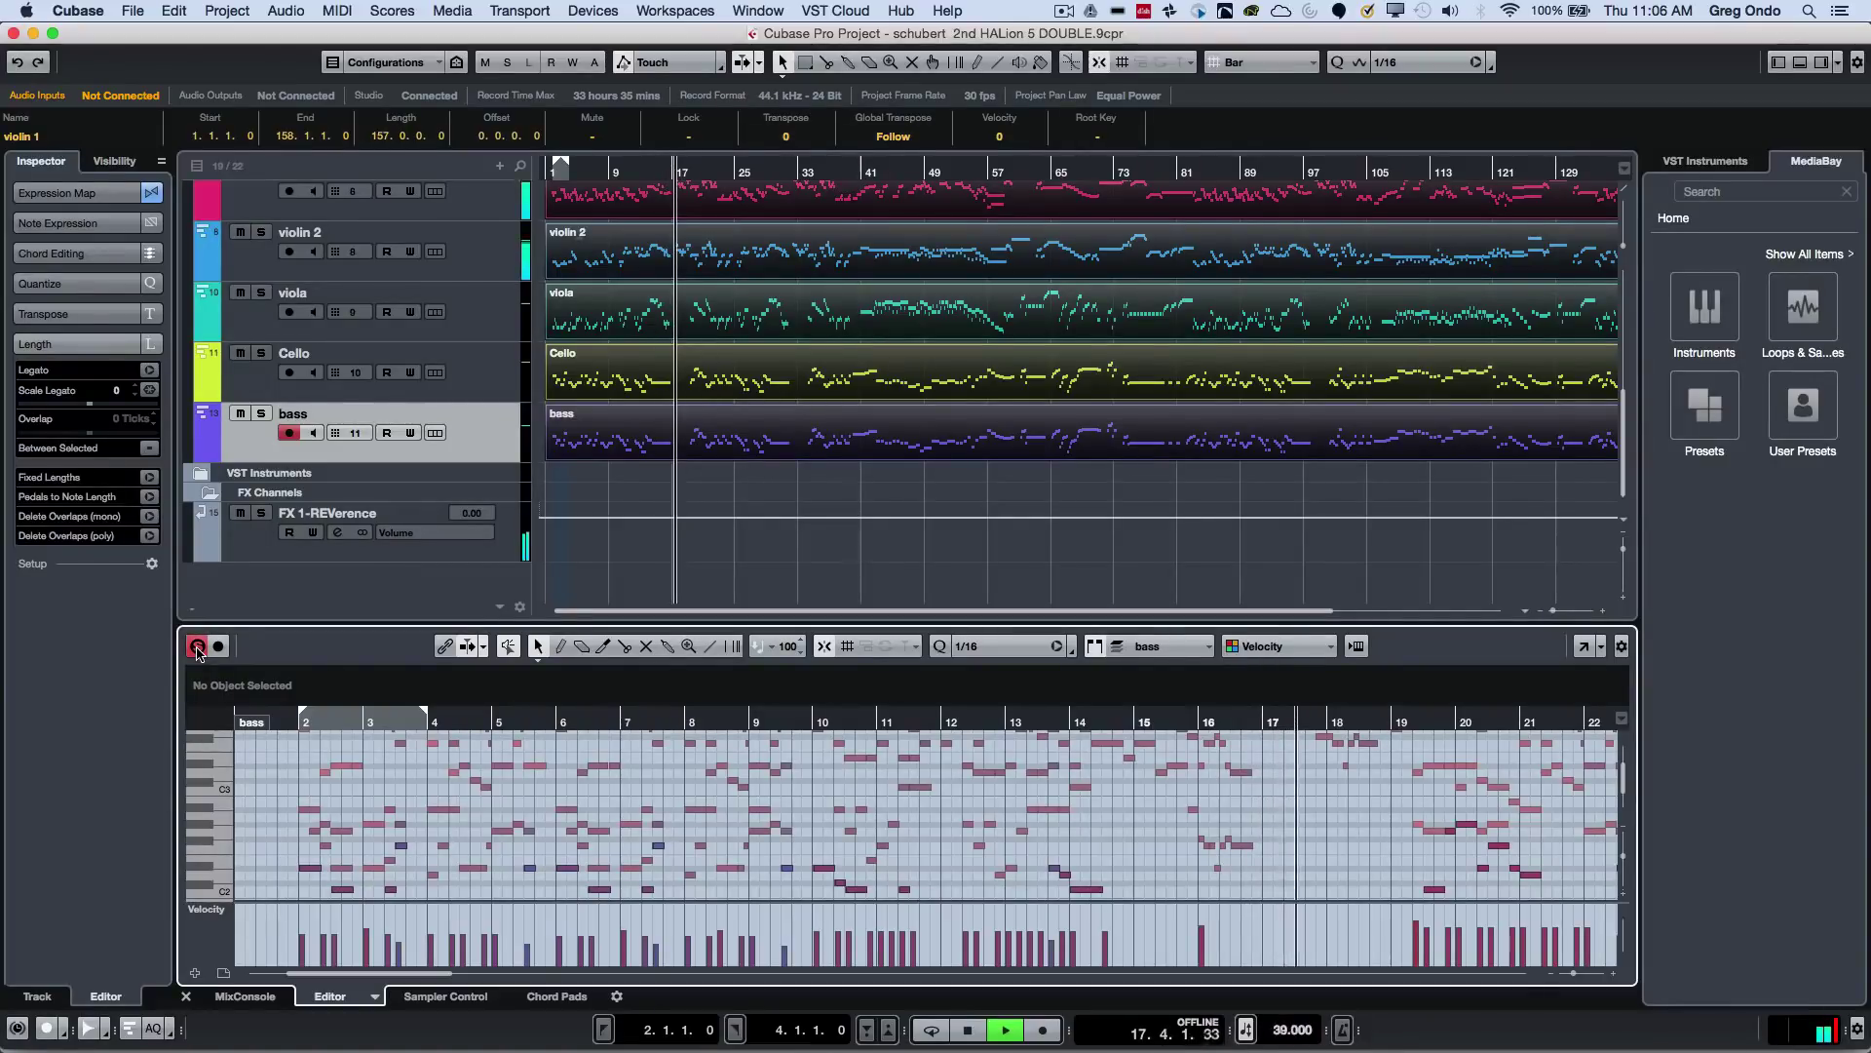
pyautogui.press('space')
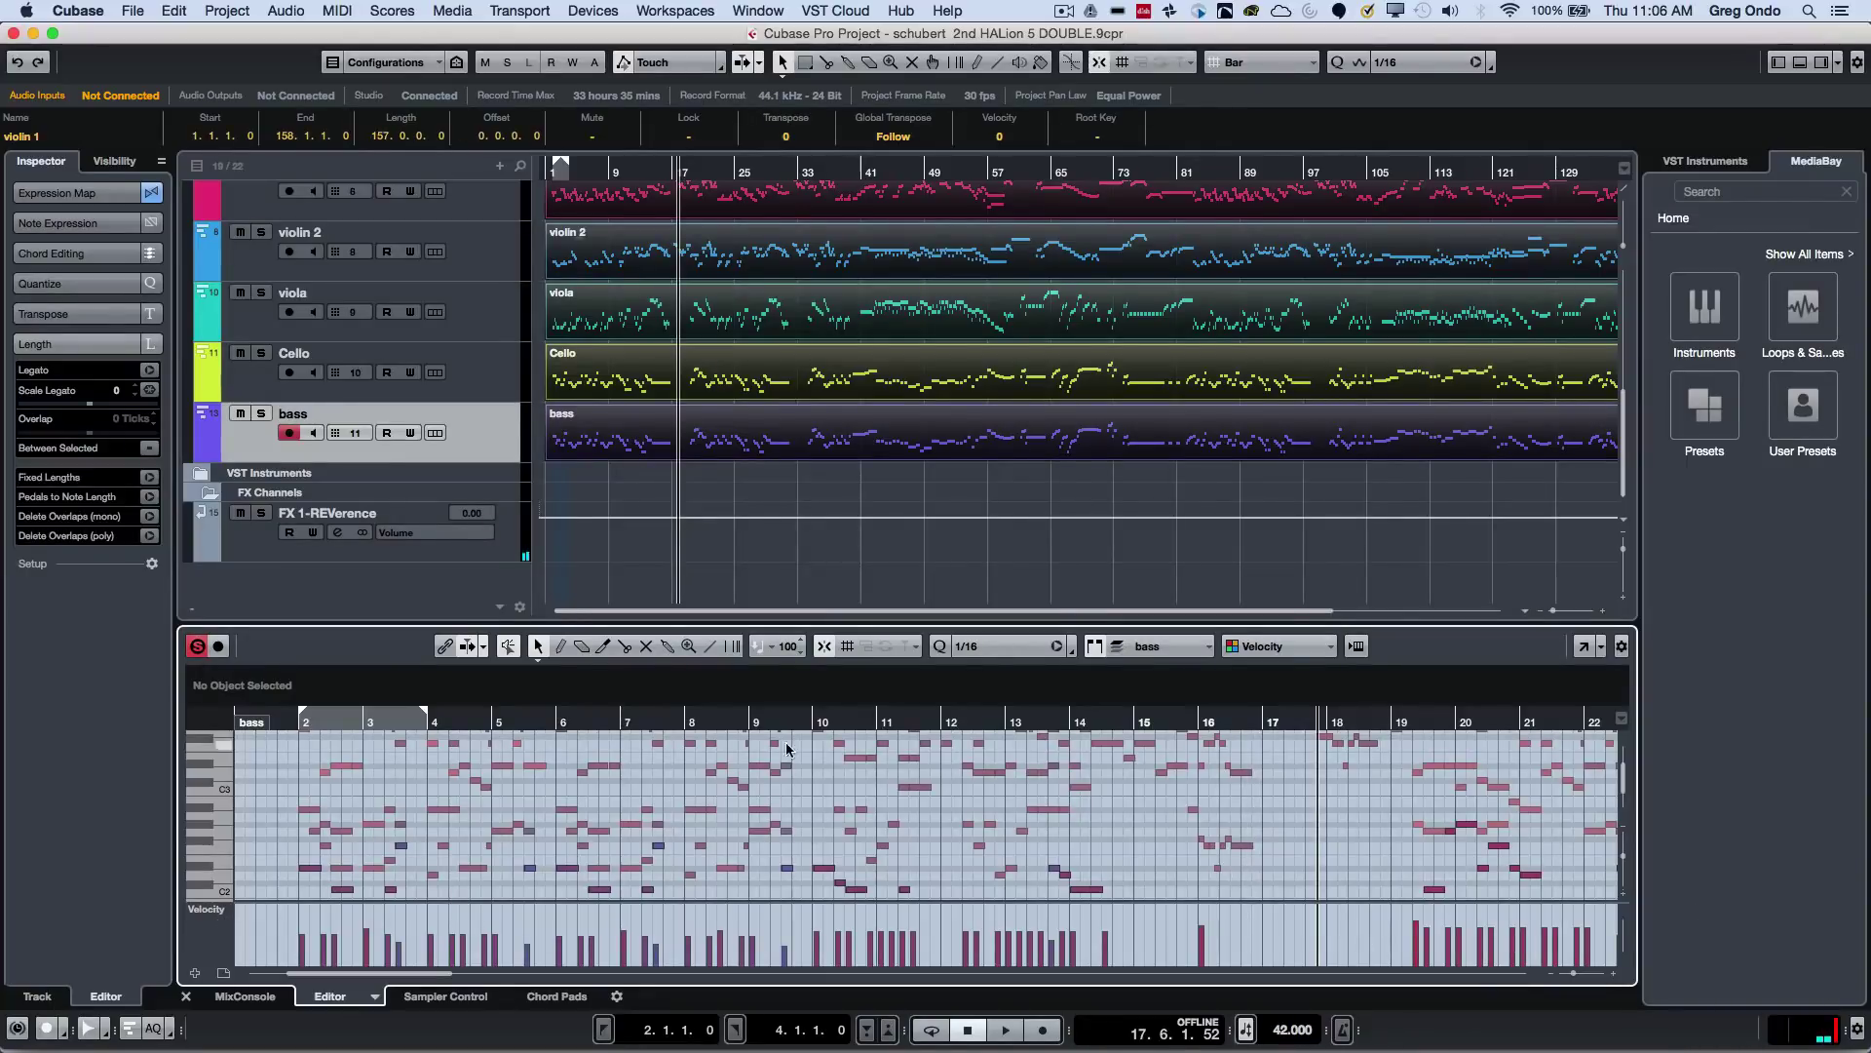
pyautogui.scroll(-2, 1047, 775)
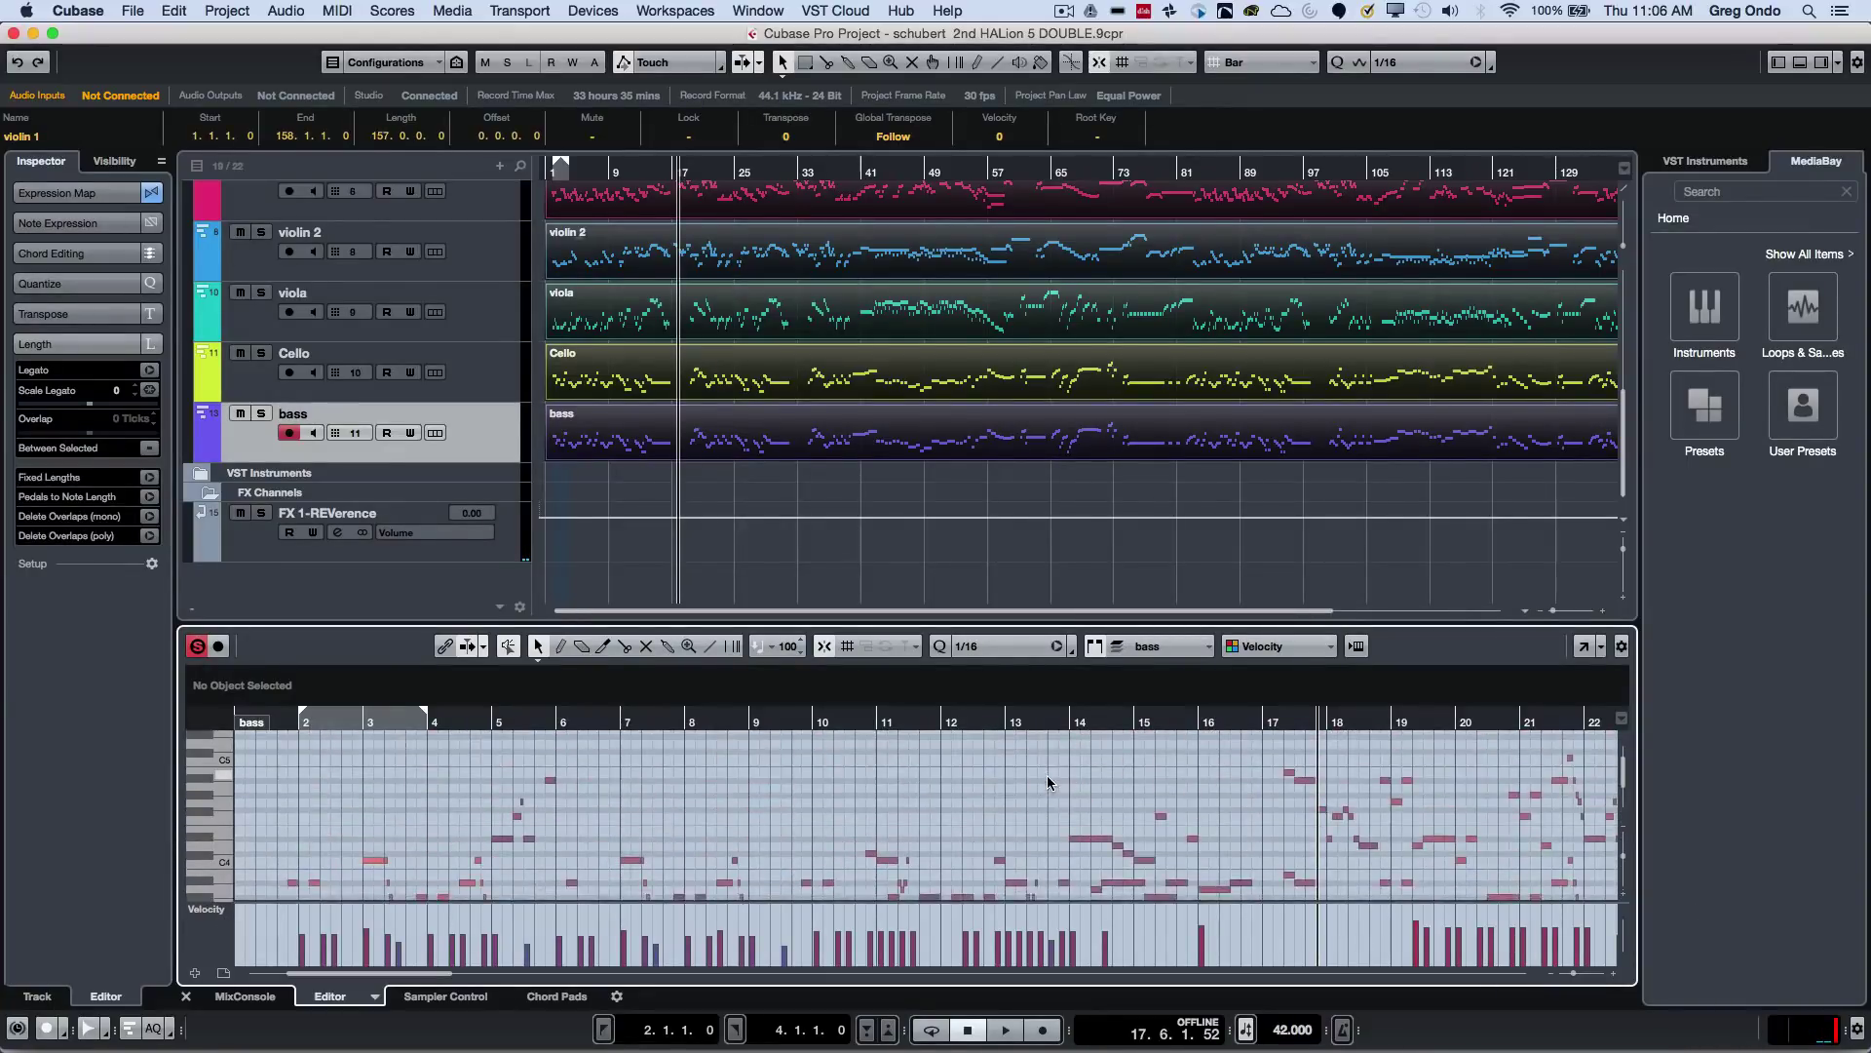
pyautogui.scroll(3, 1049, 776)
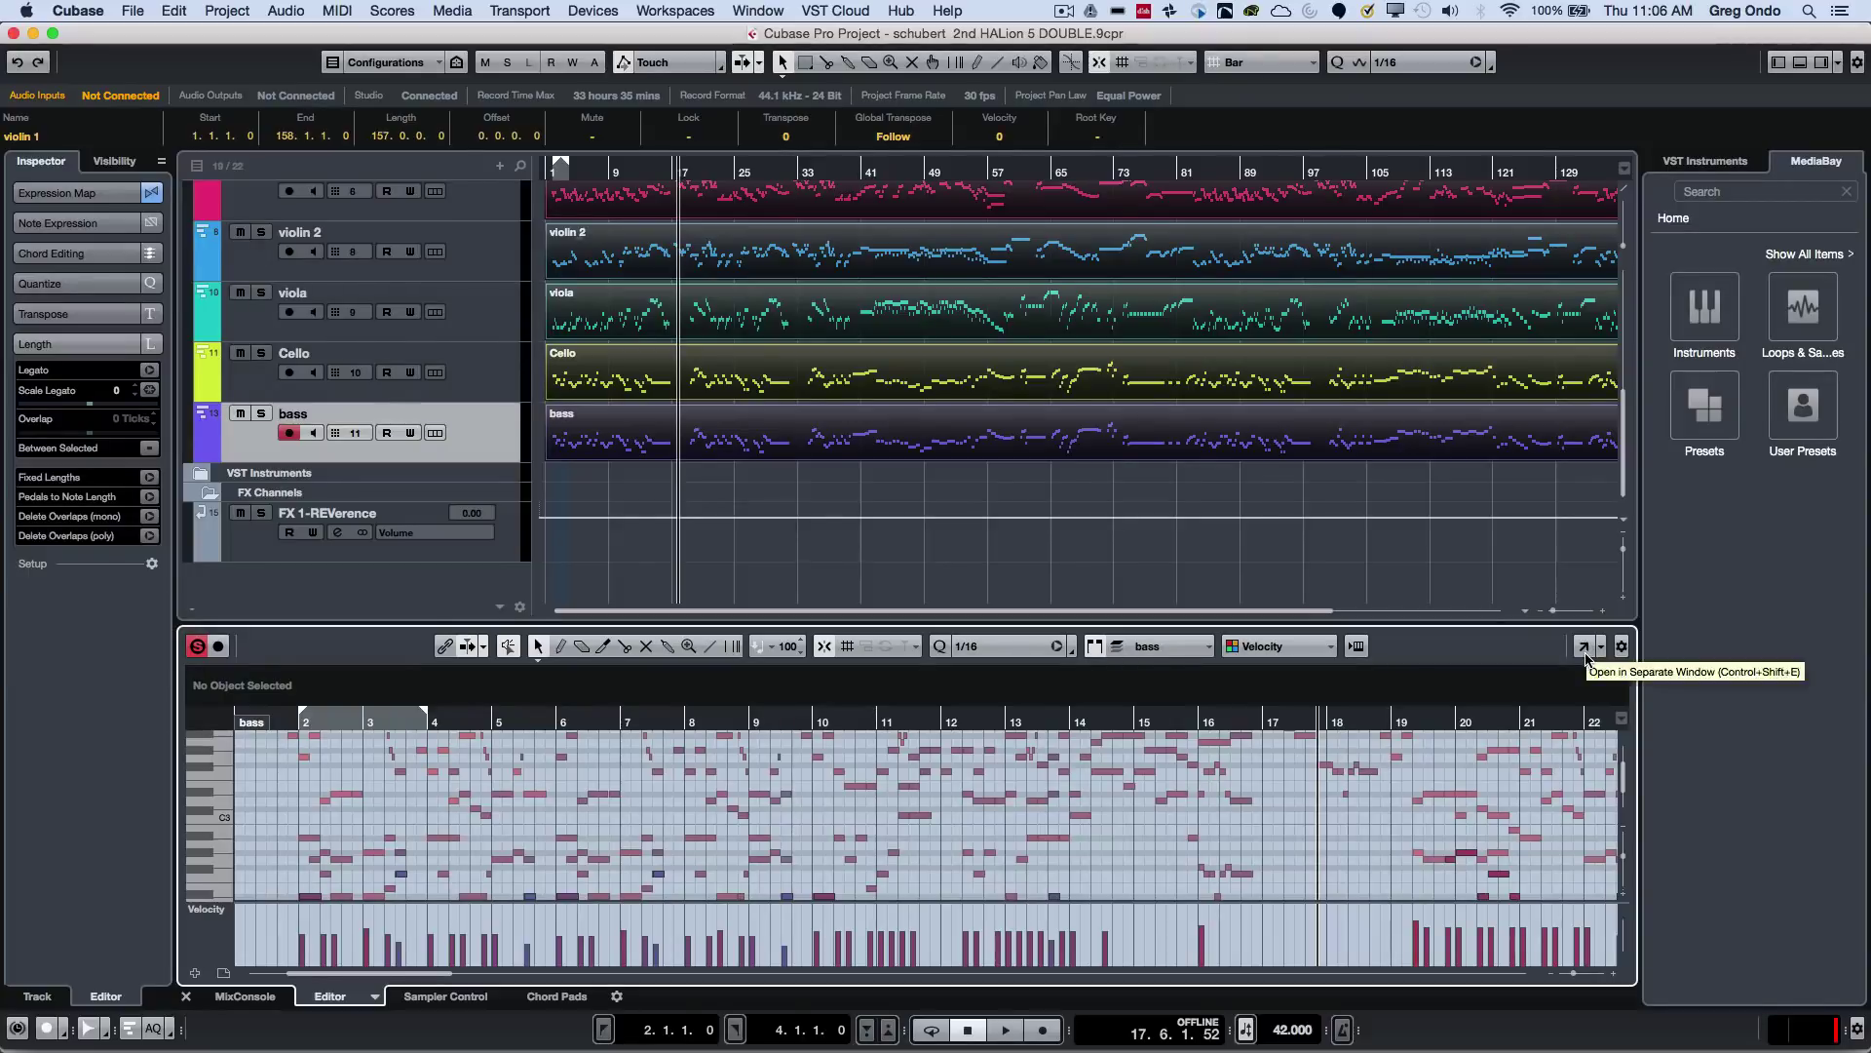
pyautogui.click(1584, 648)
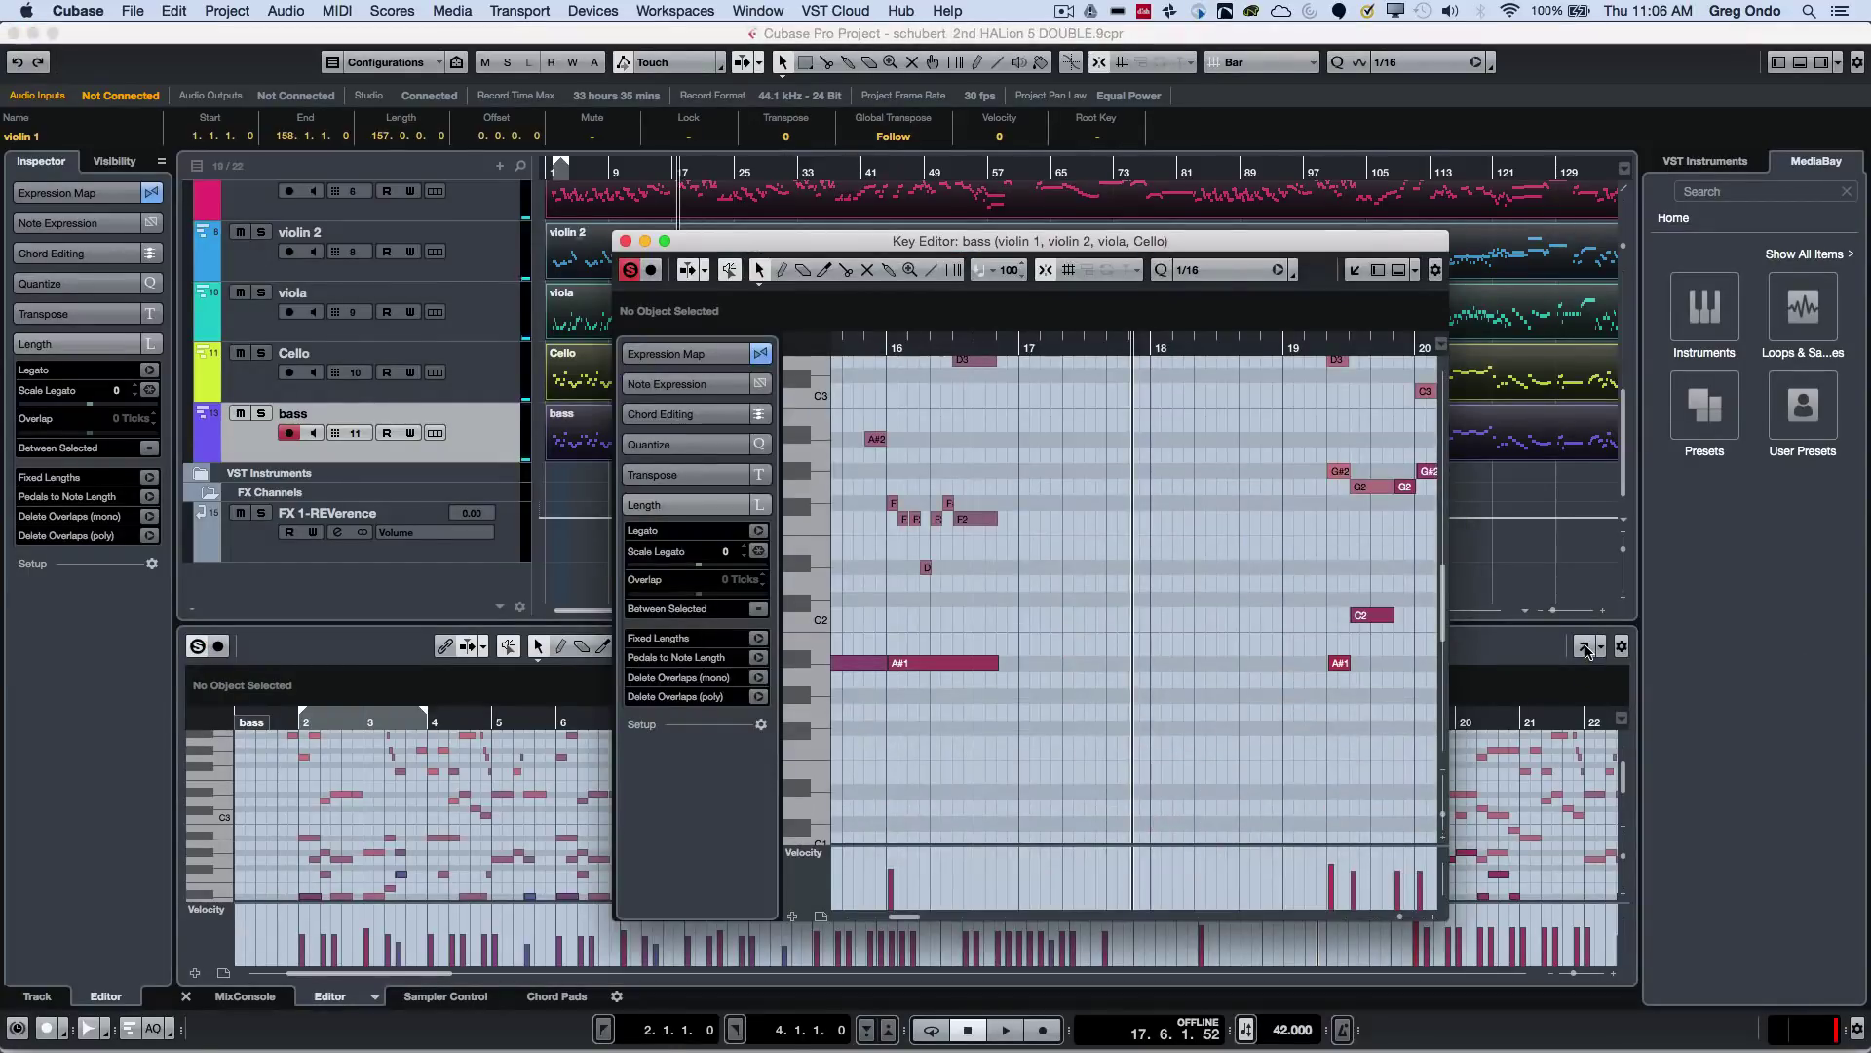
pyautogui.click(665, 241)
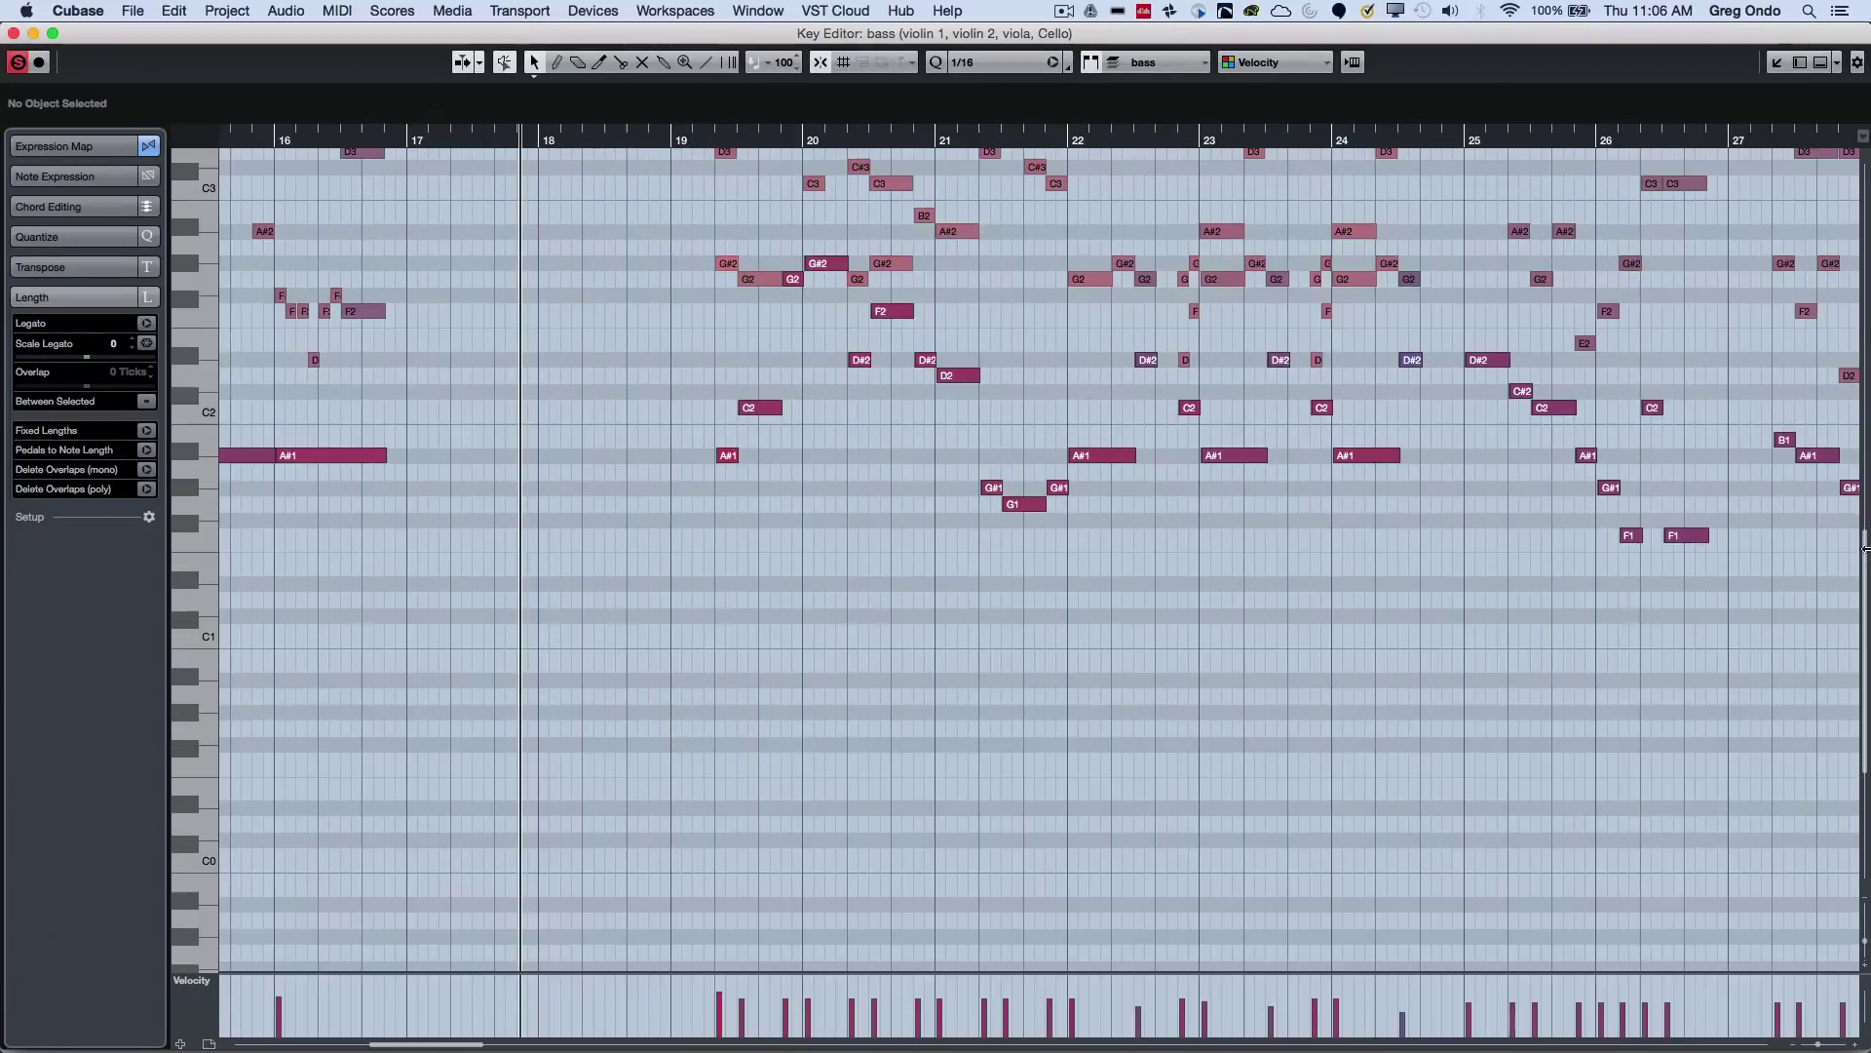
pyautogui.click(1780, 63)
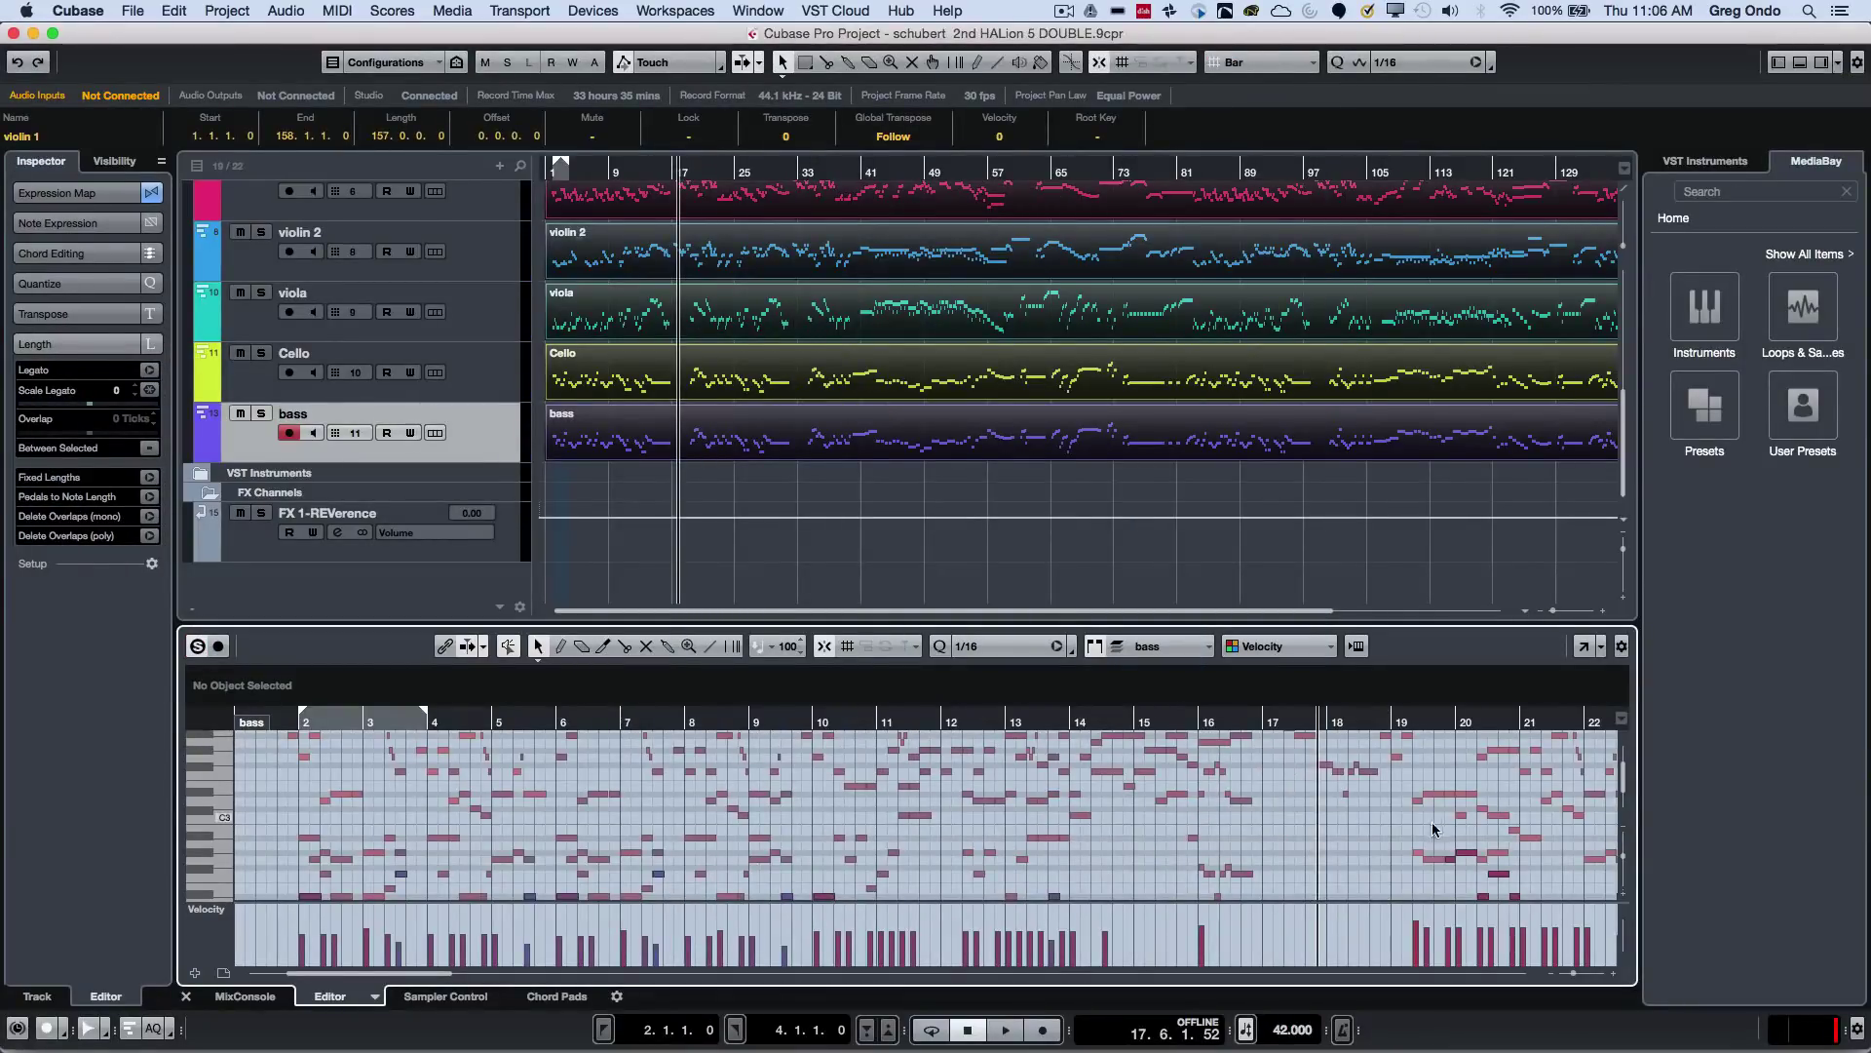
pyautogui.click(132, 11)
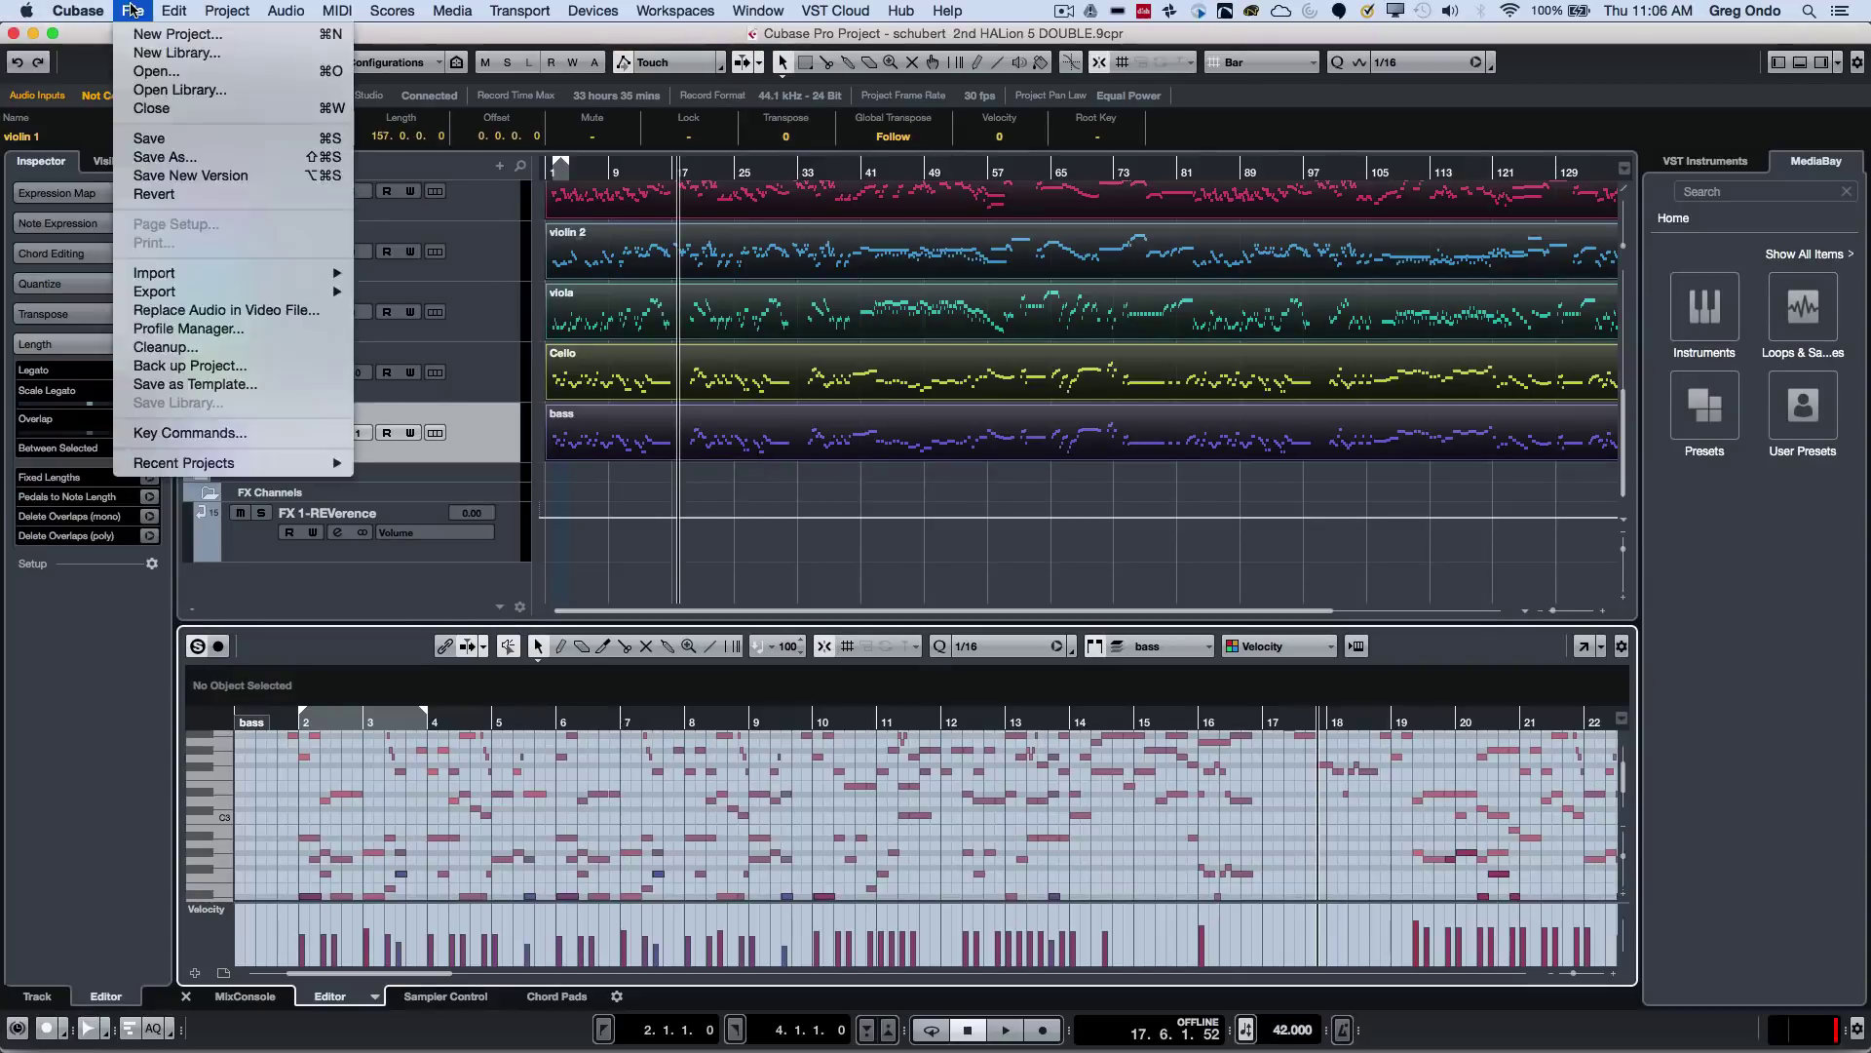
pyautogui.click(172, 429)
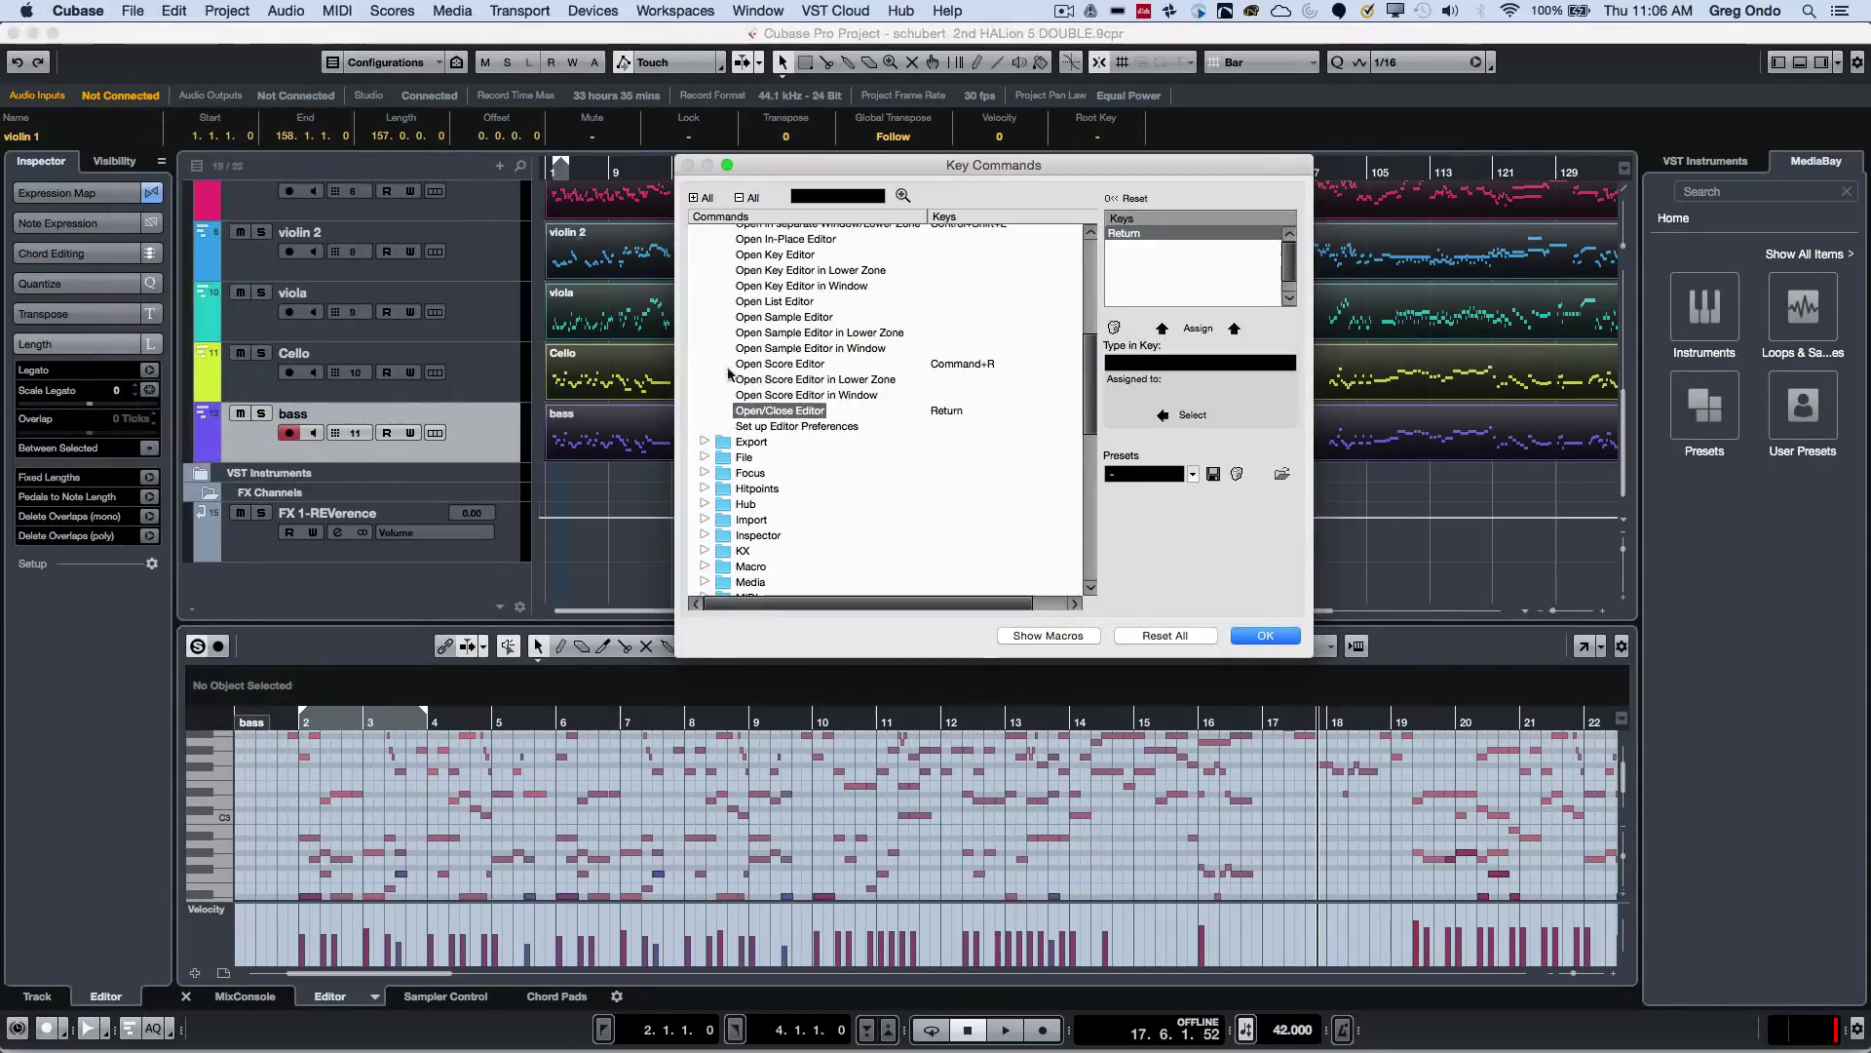
pyautogui.scroll(4, 827, 397)
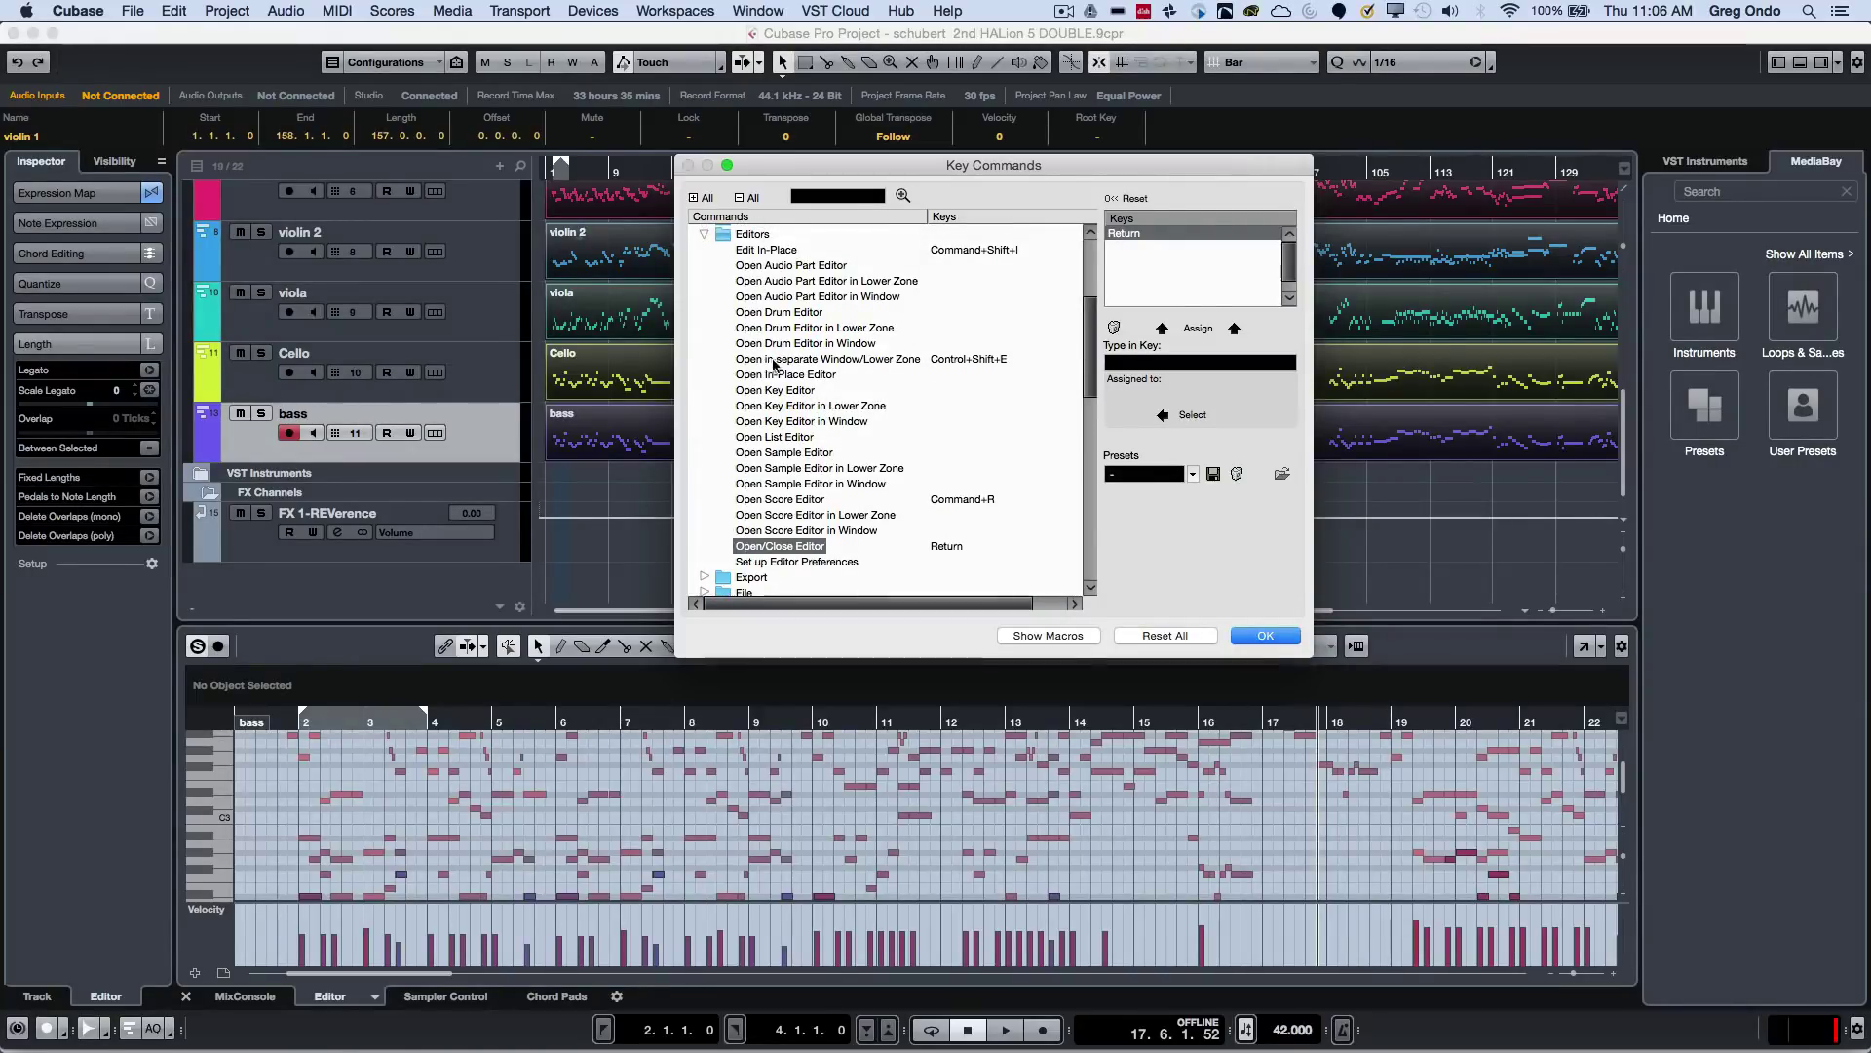
pyautogui.click(909, 359)
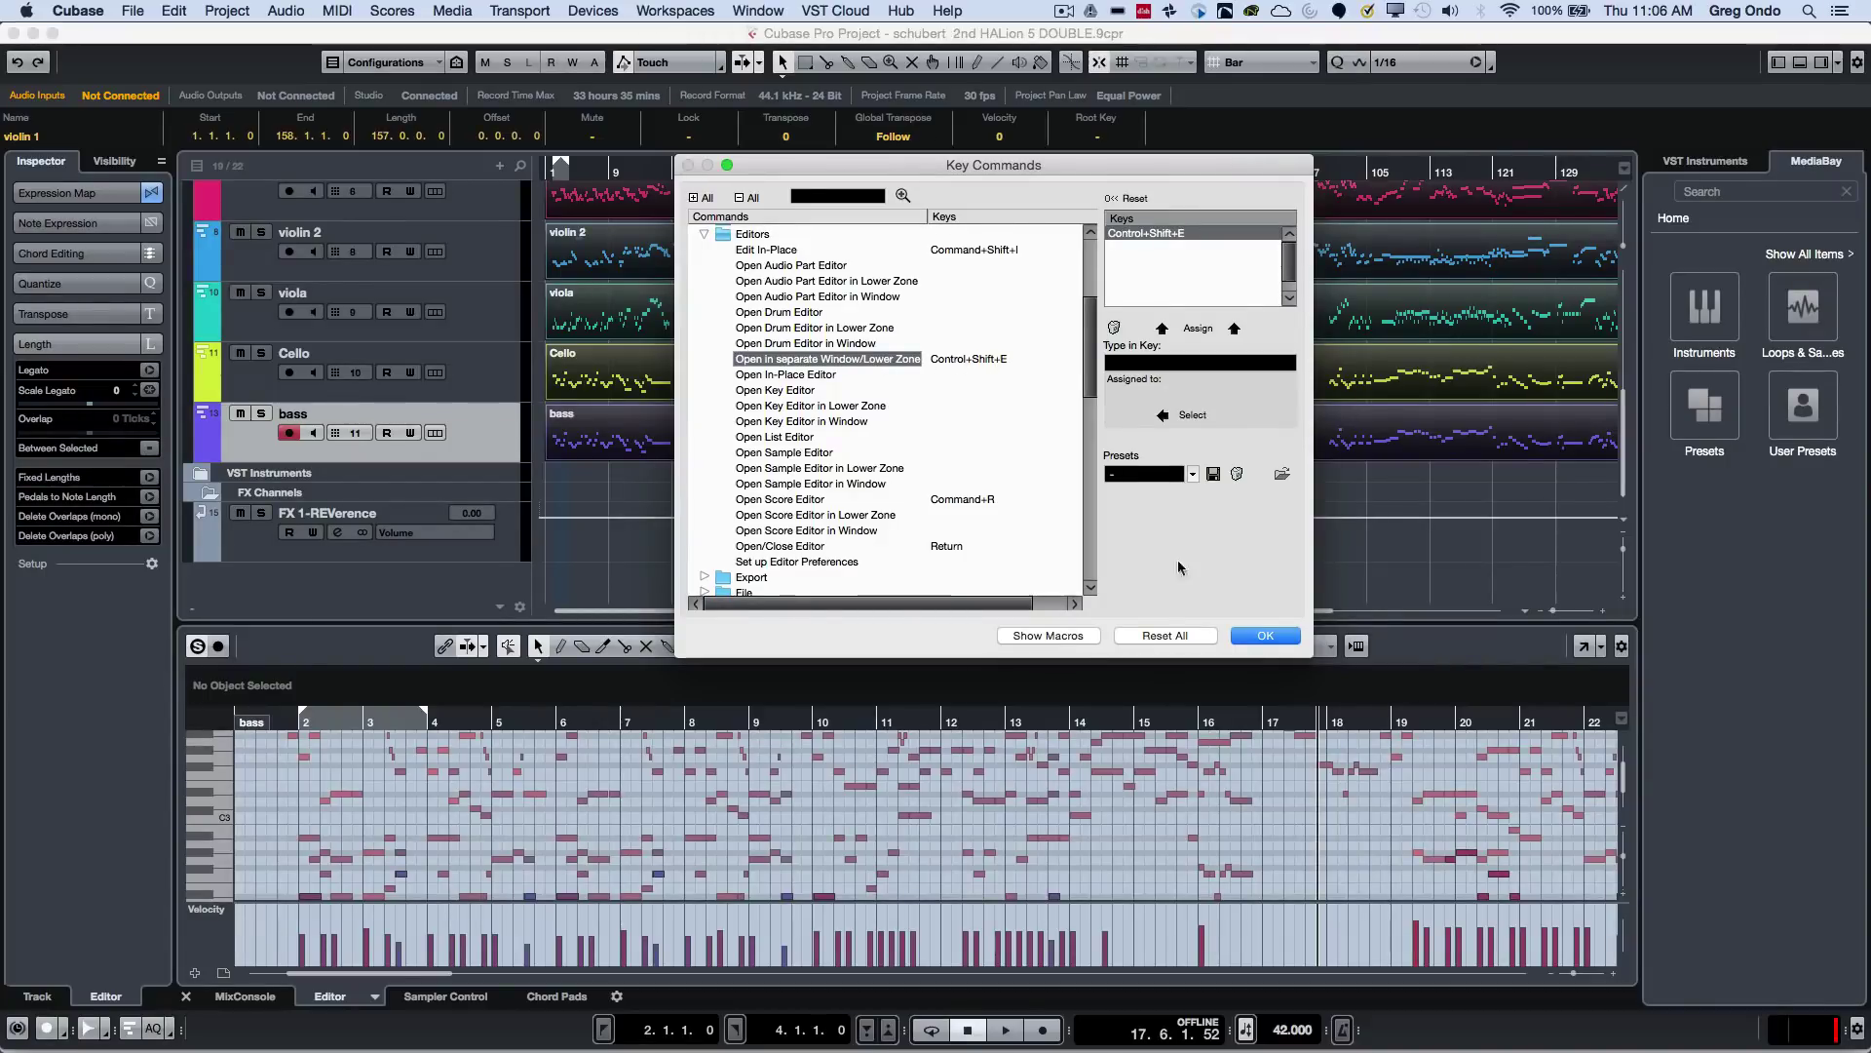
pyautogui.click(1265, 636)
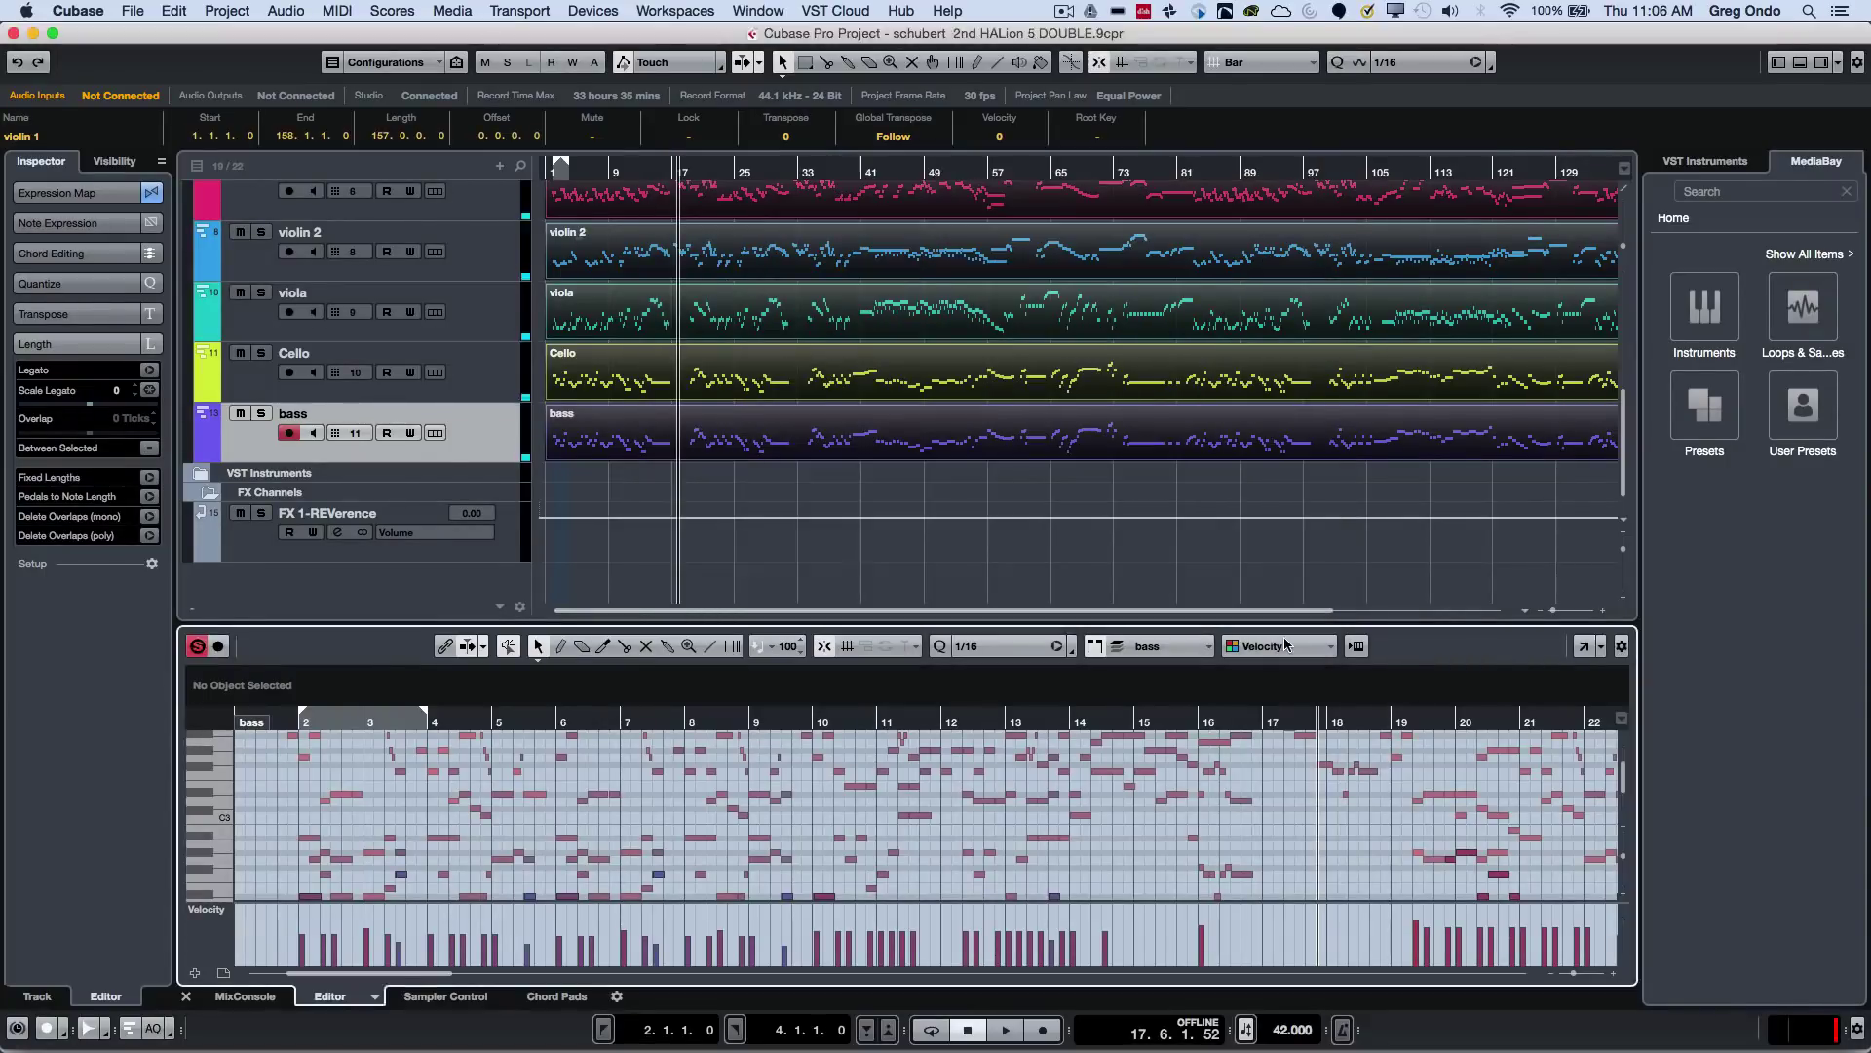
# - Open the bass Key Editor full-screen in its own window
pyautogui.click(1581, 648)
pyautogui.scroll(5, 1027, 548)
pyautogui.scroll(-5, 1028, 546)
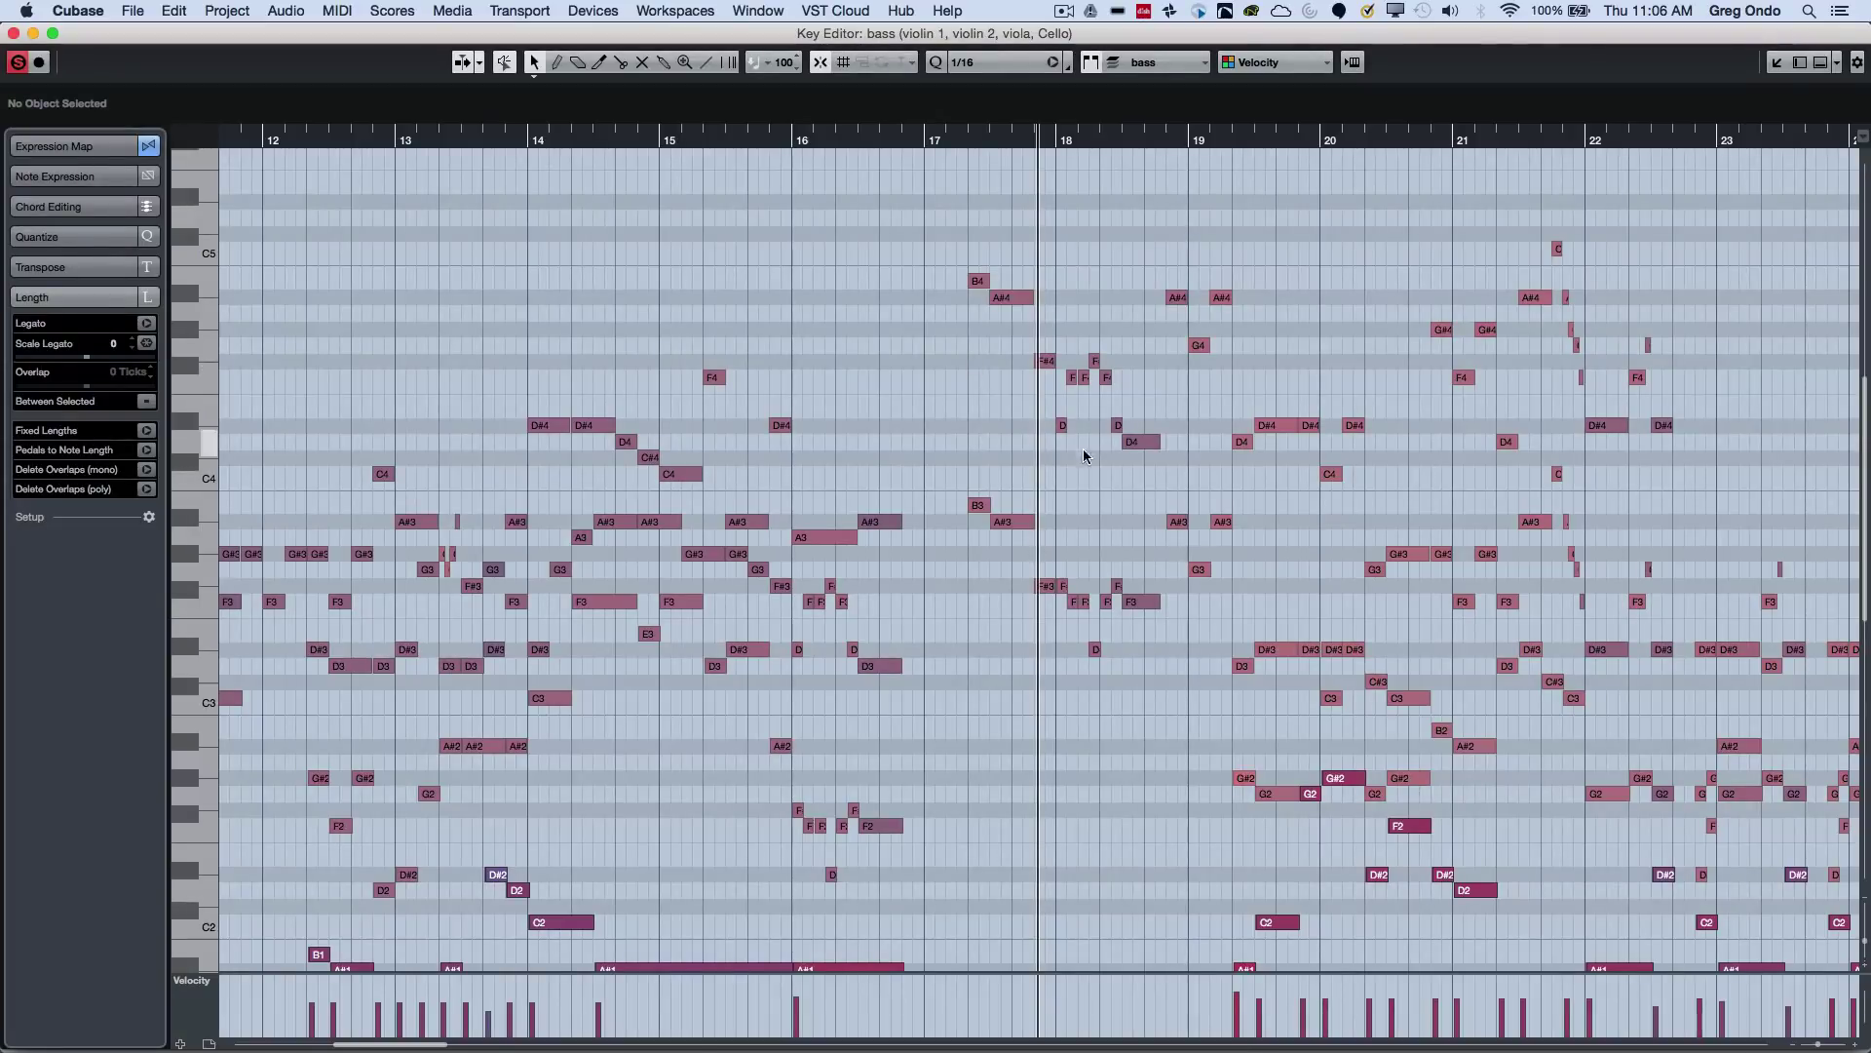
pyautogui.scroll(-1, 903, 422)
pyautogui.scroll(1, 902, 422)
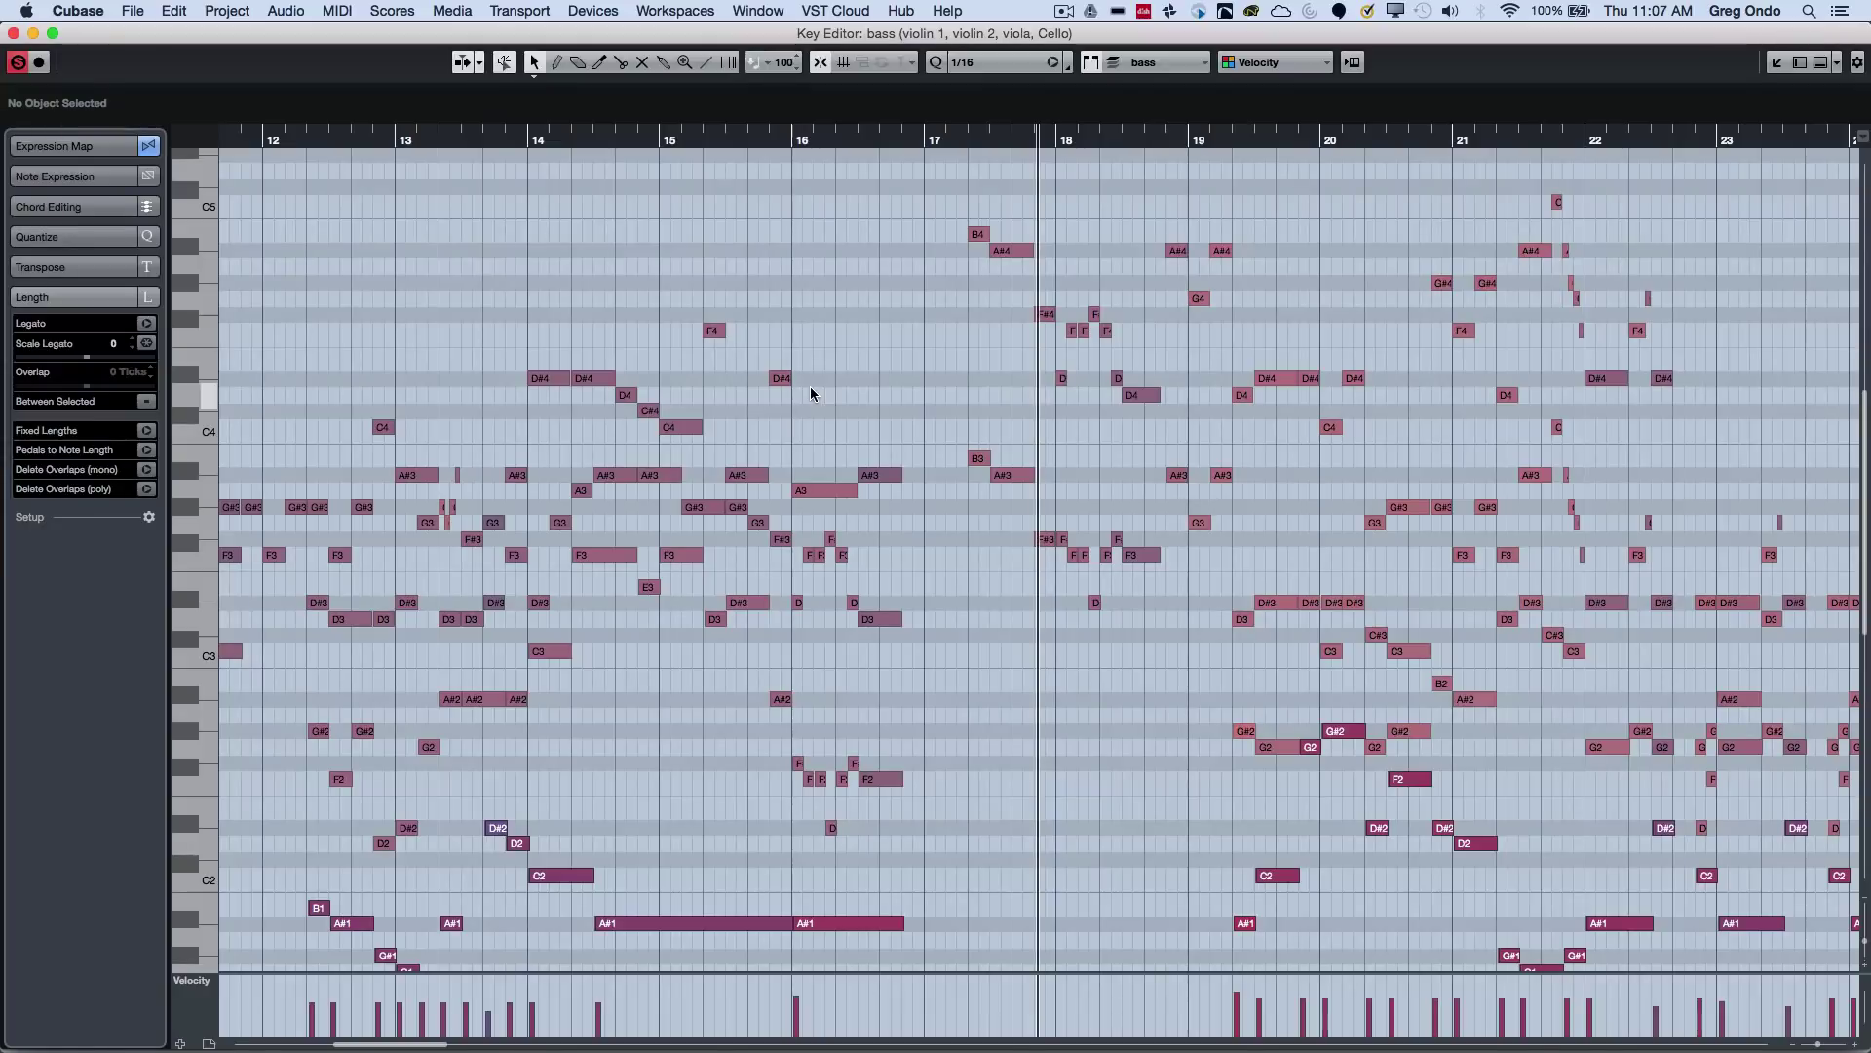
# - Select all notes and transpose them down two semitones, D#2 to C#2
pyautogui.press('super+a')
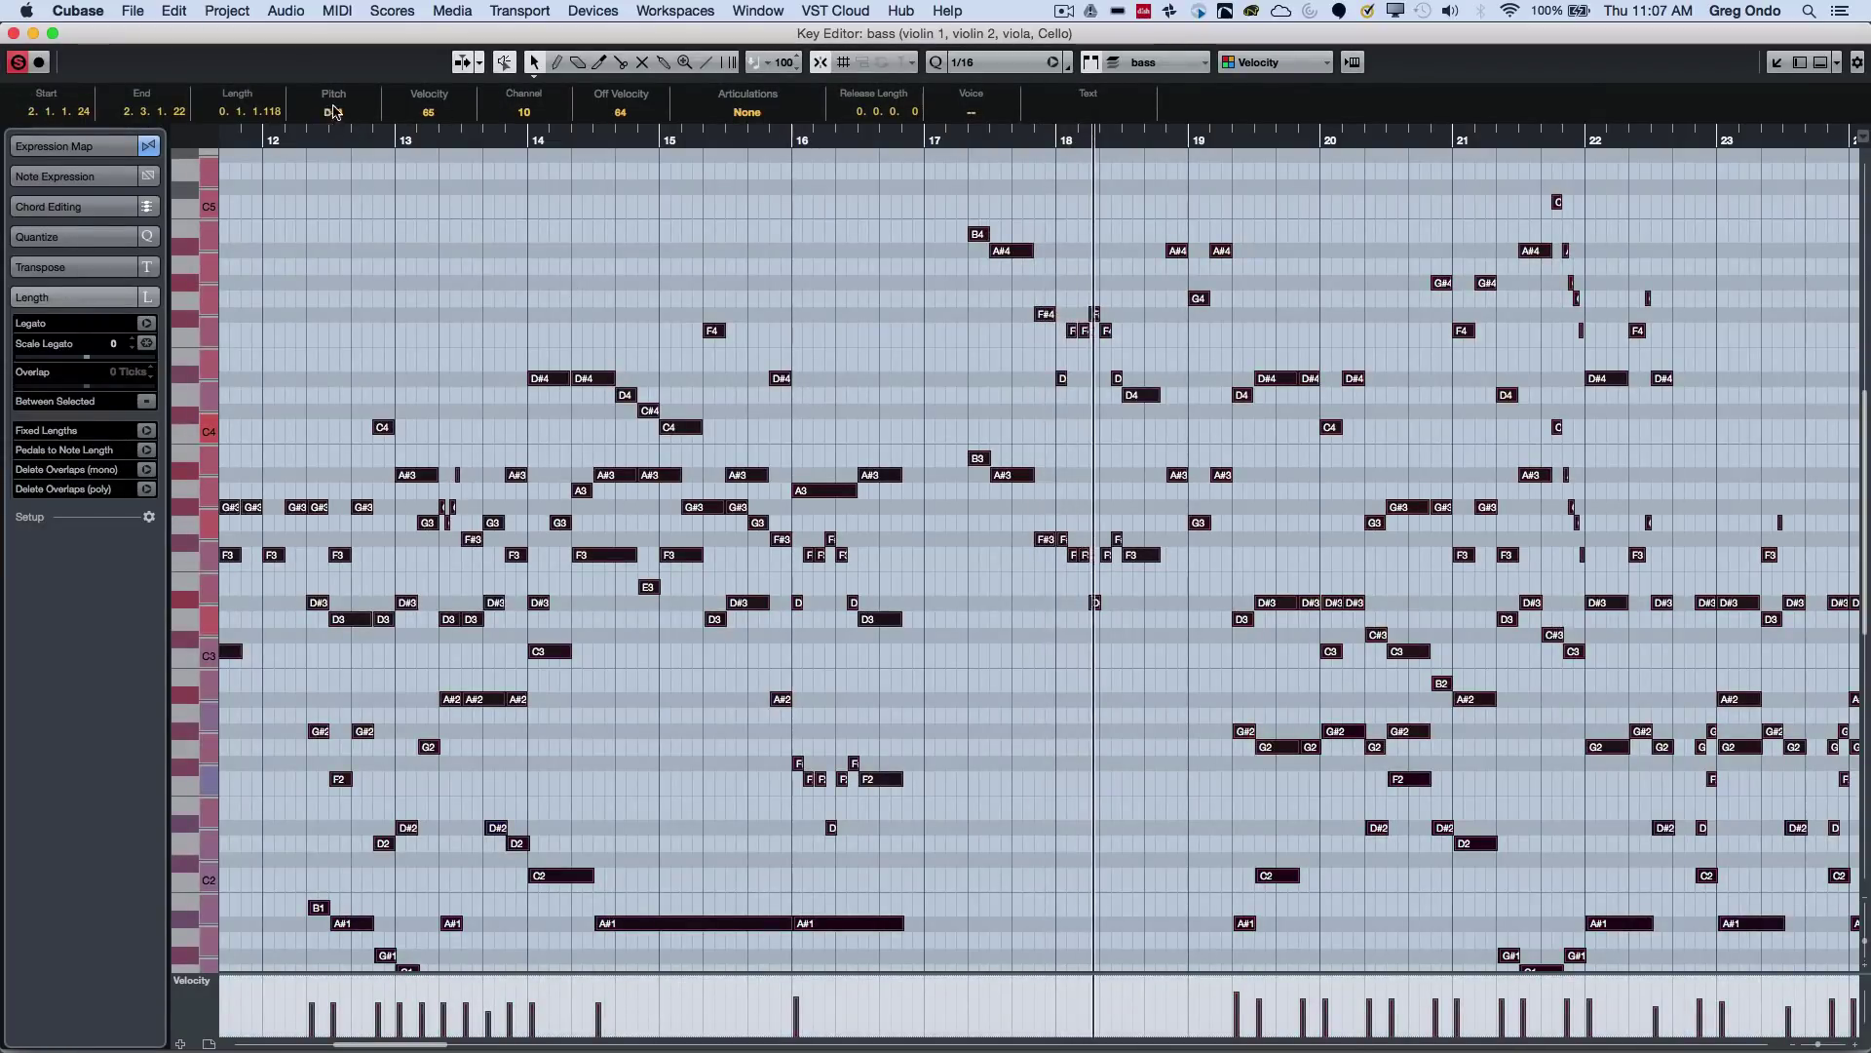
pyautogui.scroll(-1, 348, 114)
pyautogui.scroll(-1, 348, 114)
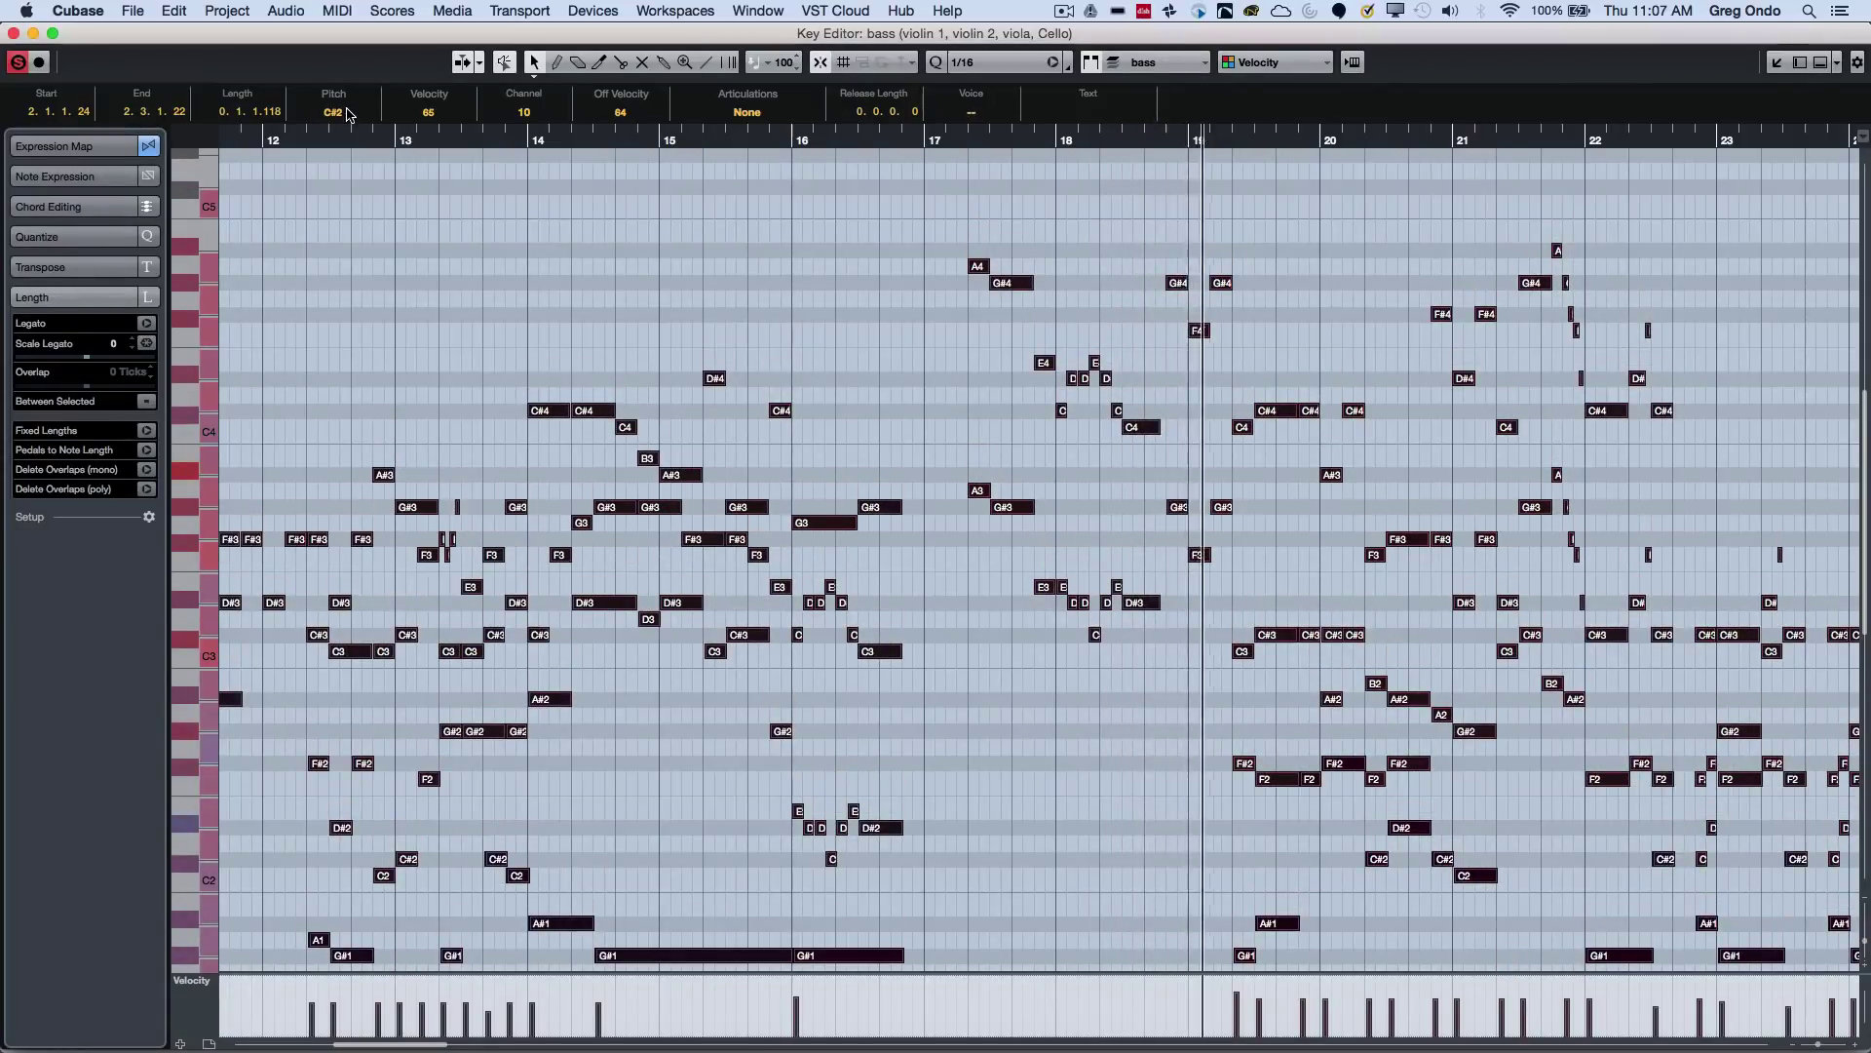
# - Restore the notes' pitch to D#2 and lower their velocity from 65 to 63
pyautogui.scroll(1, 348, 114)
pyautogui.scroll(1, 348, 114)
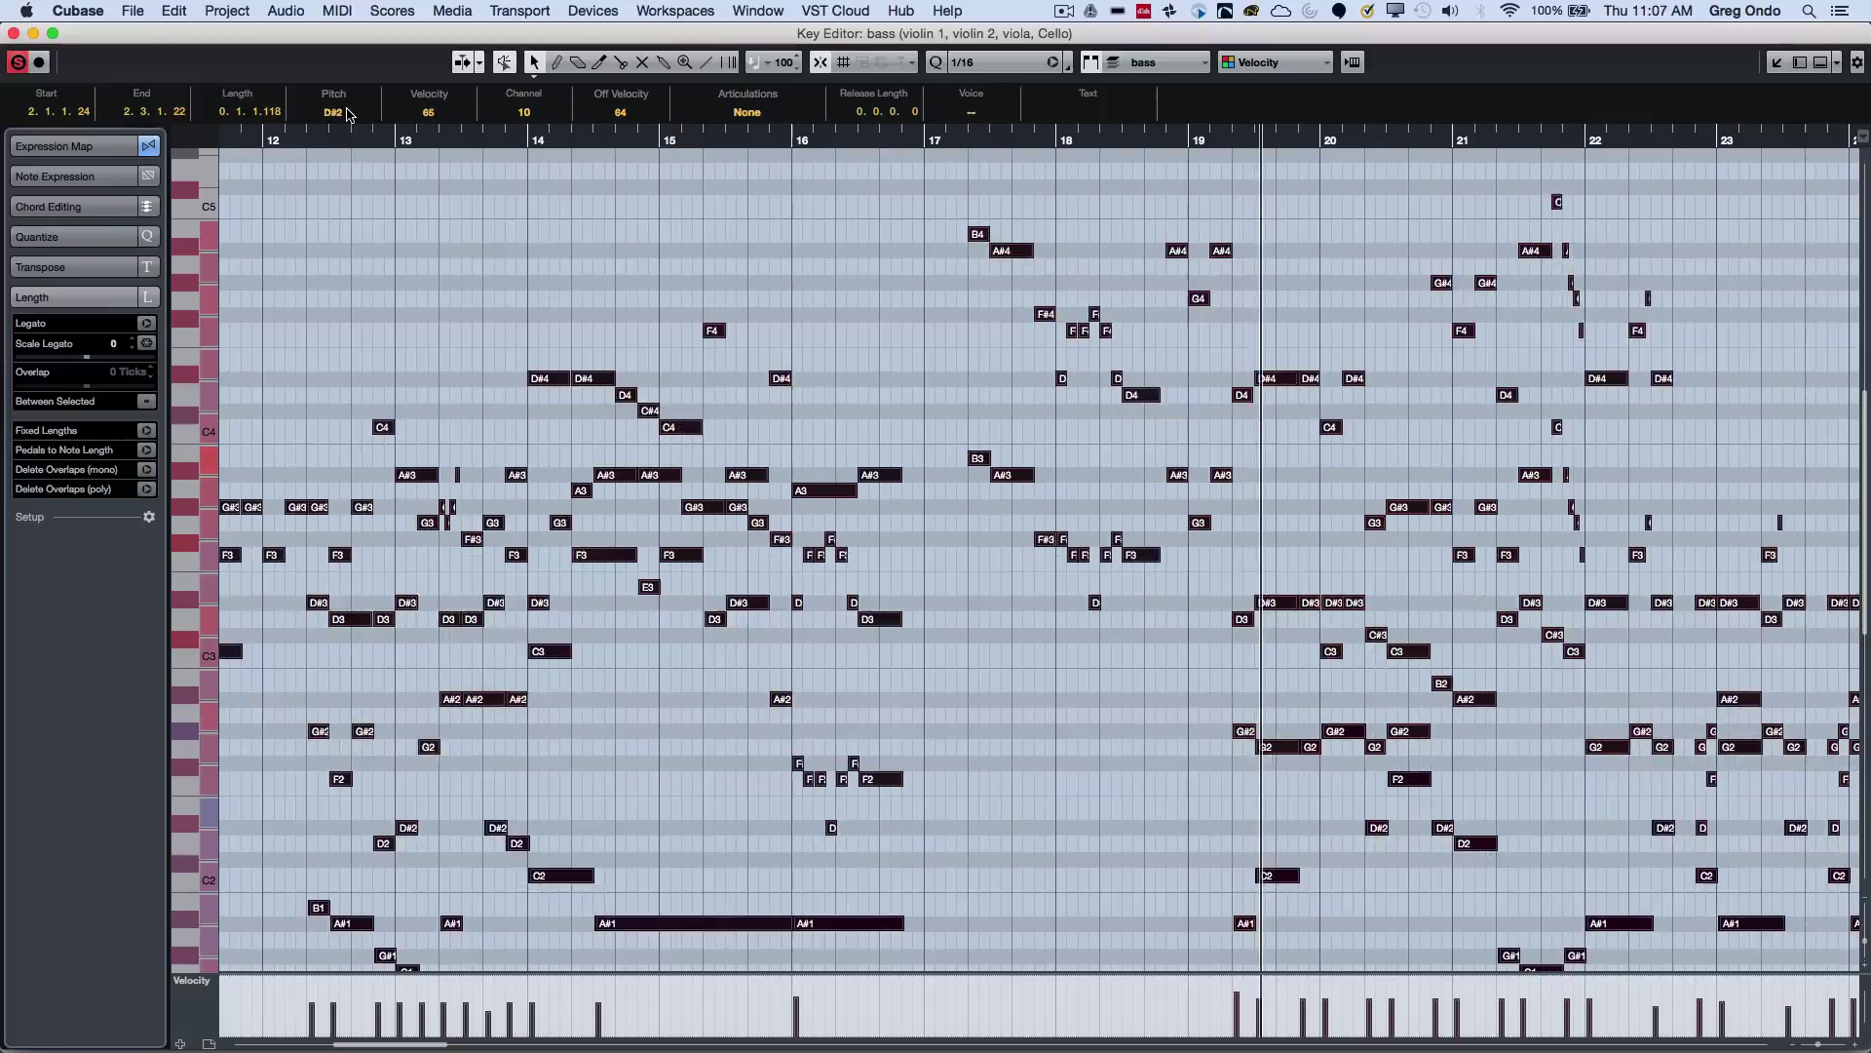
pyautogui.scroll(1, 348, 114)
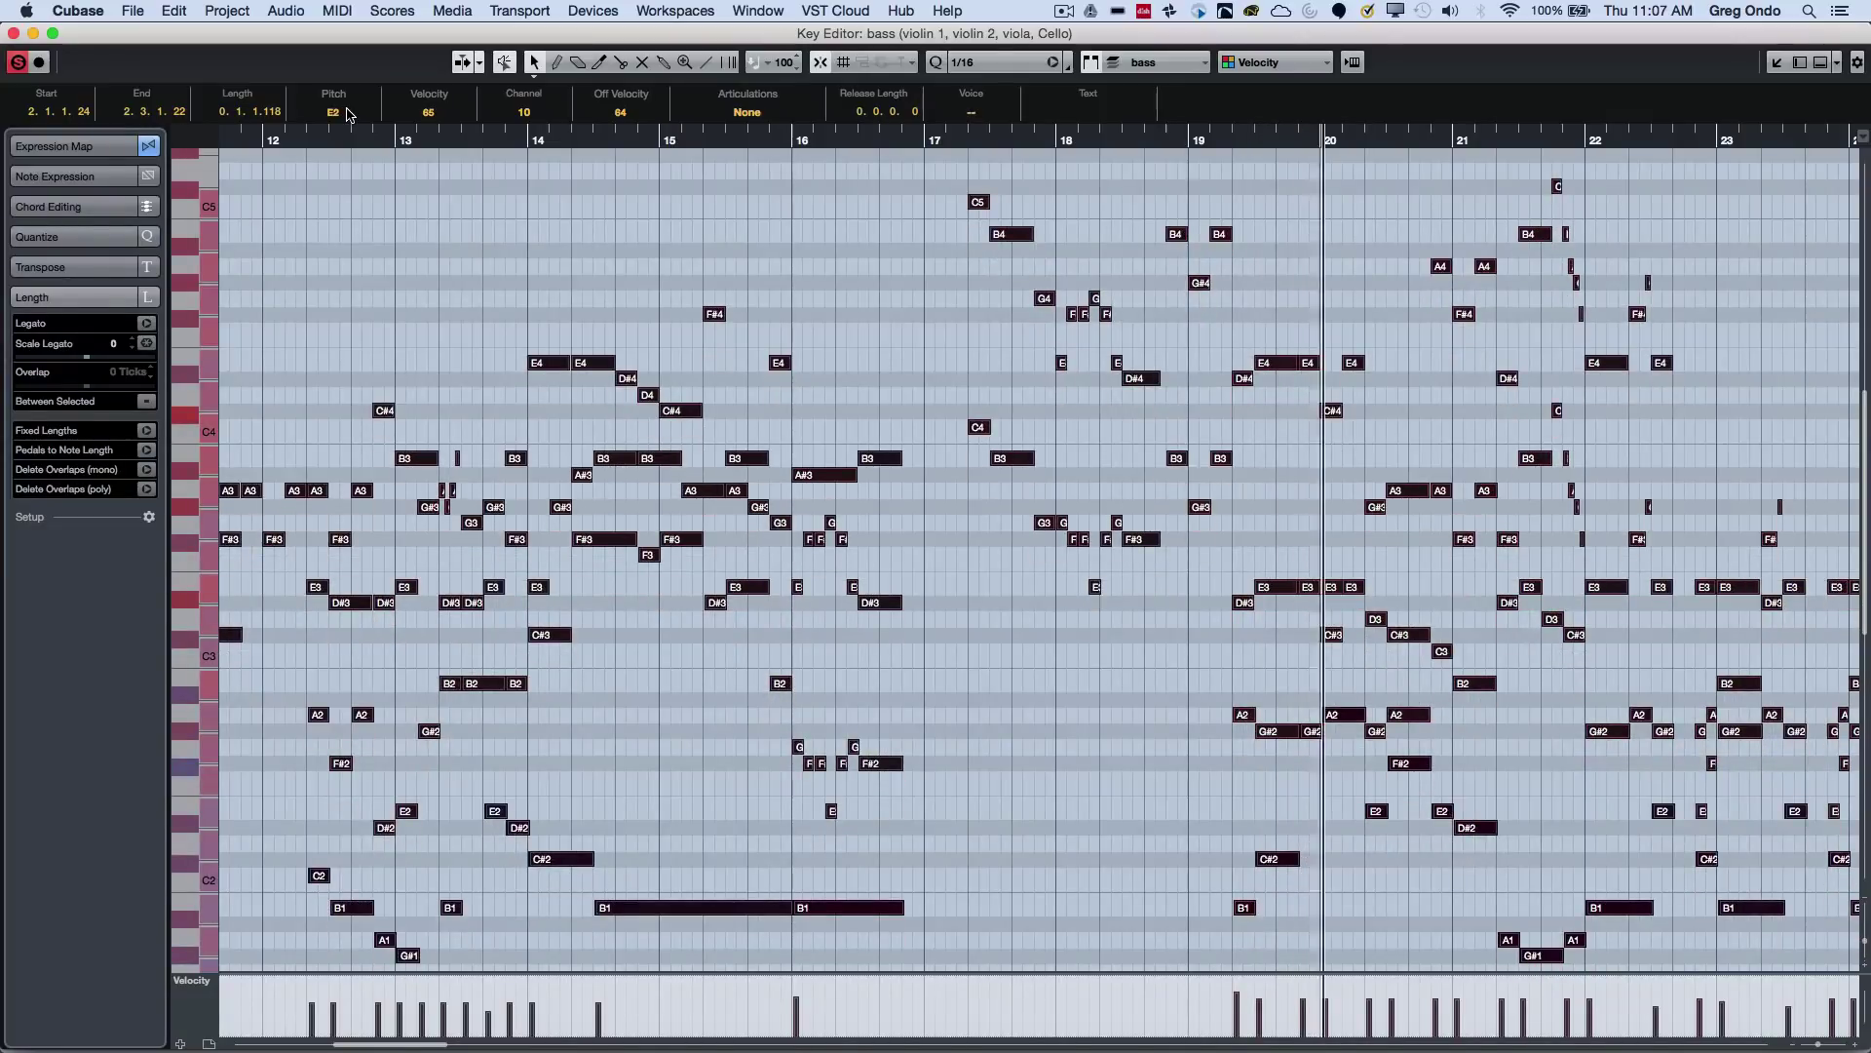
pyautogui.scroll(-1, 348, 114)
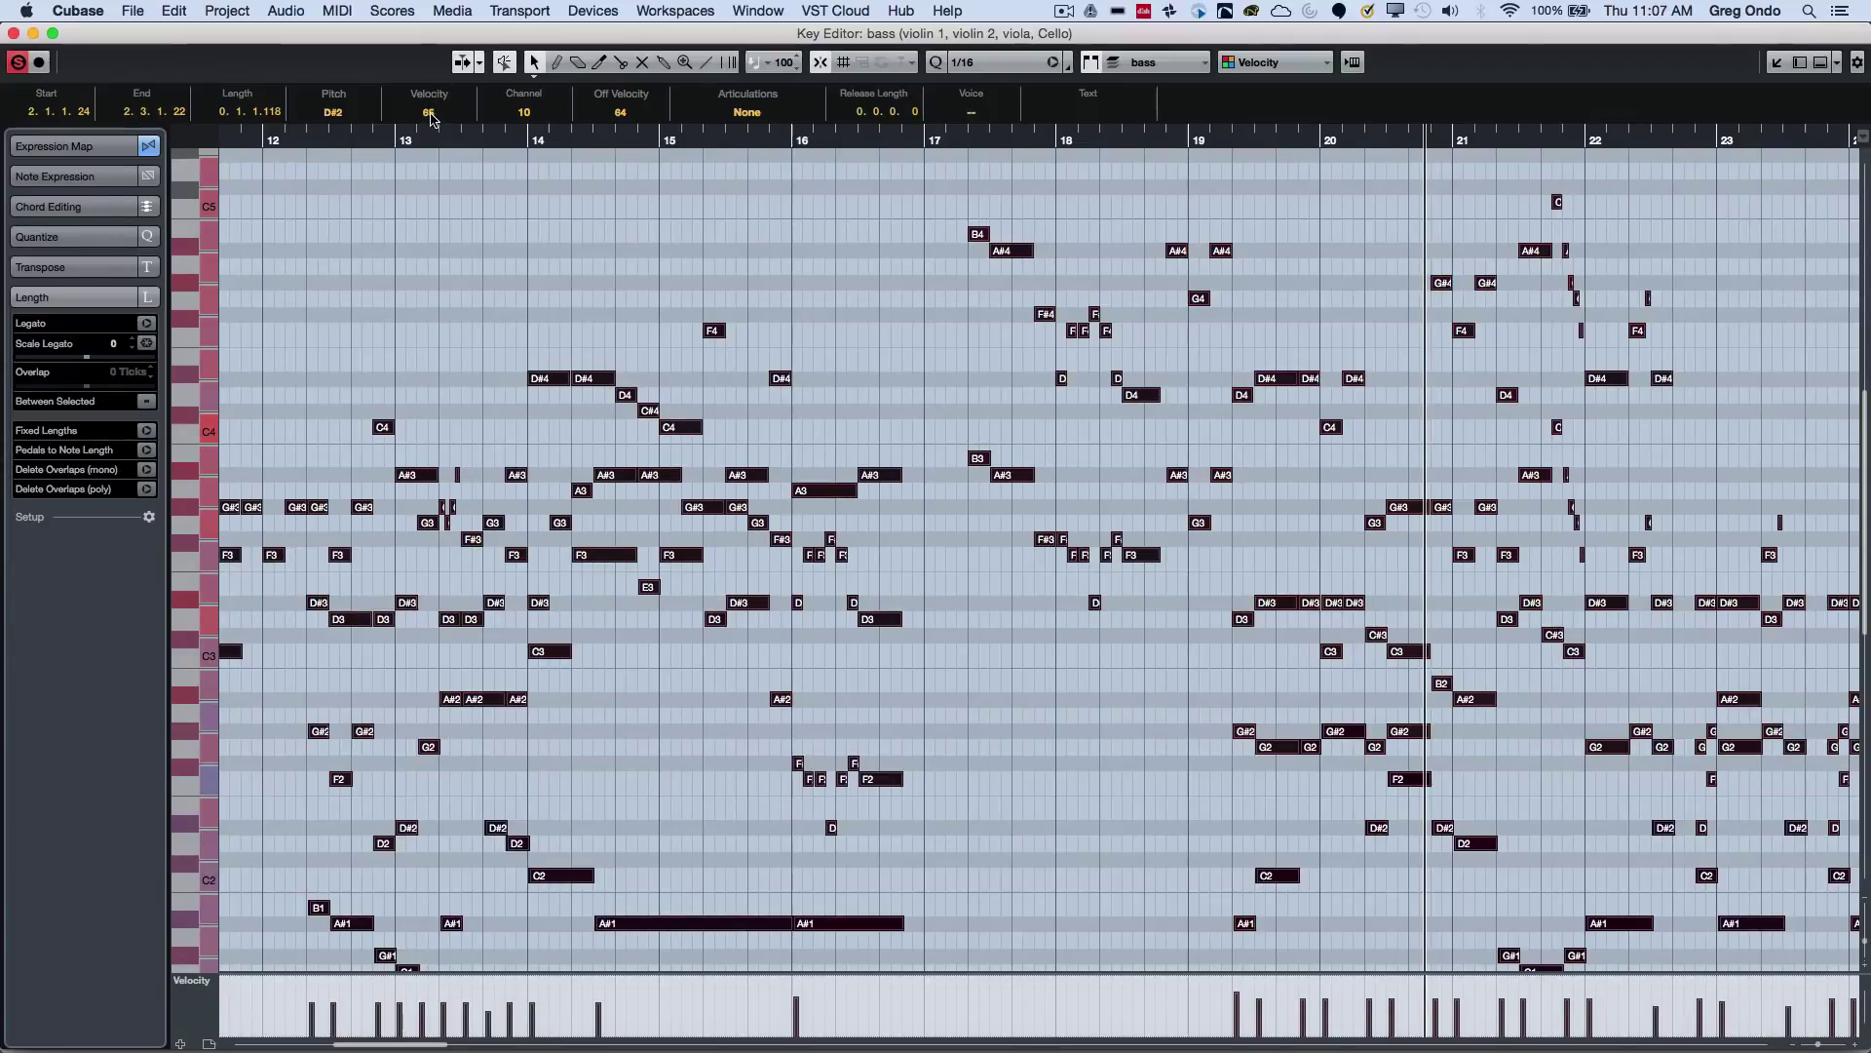
pyautogui.moveTo(428, 111)
pyautogui.mouseDown()
pyautogui.moveTo(430, 134)
pyautogui.moveTo(432, 86)
pyautogui.mouseUp()
# - Switch the edited part through viola and violin 2 back to bass, then deselect all notes
pyautogui.click(1167, 59)
pyautogui.click(1170, 109)
pyautogui.click(1170, 61)
pyautogui.click(1169, 89)
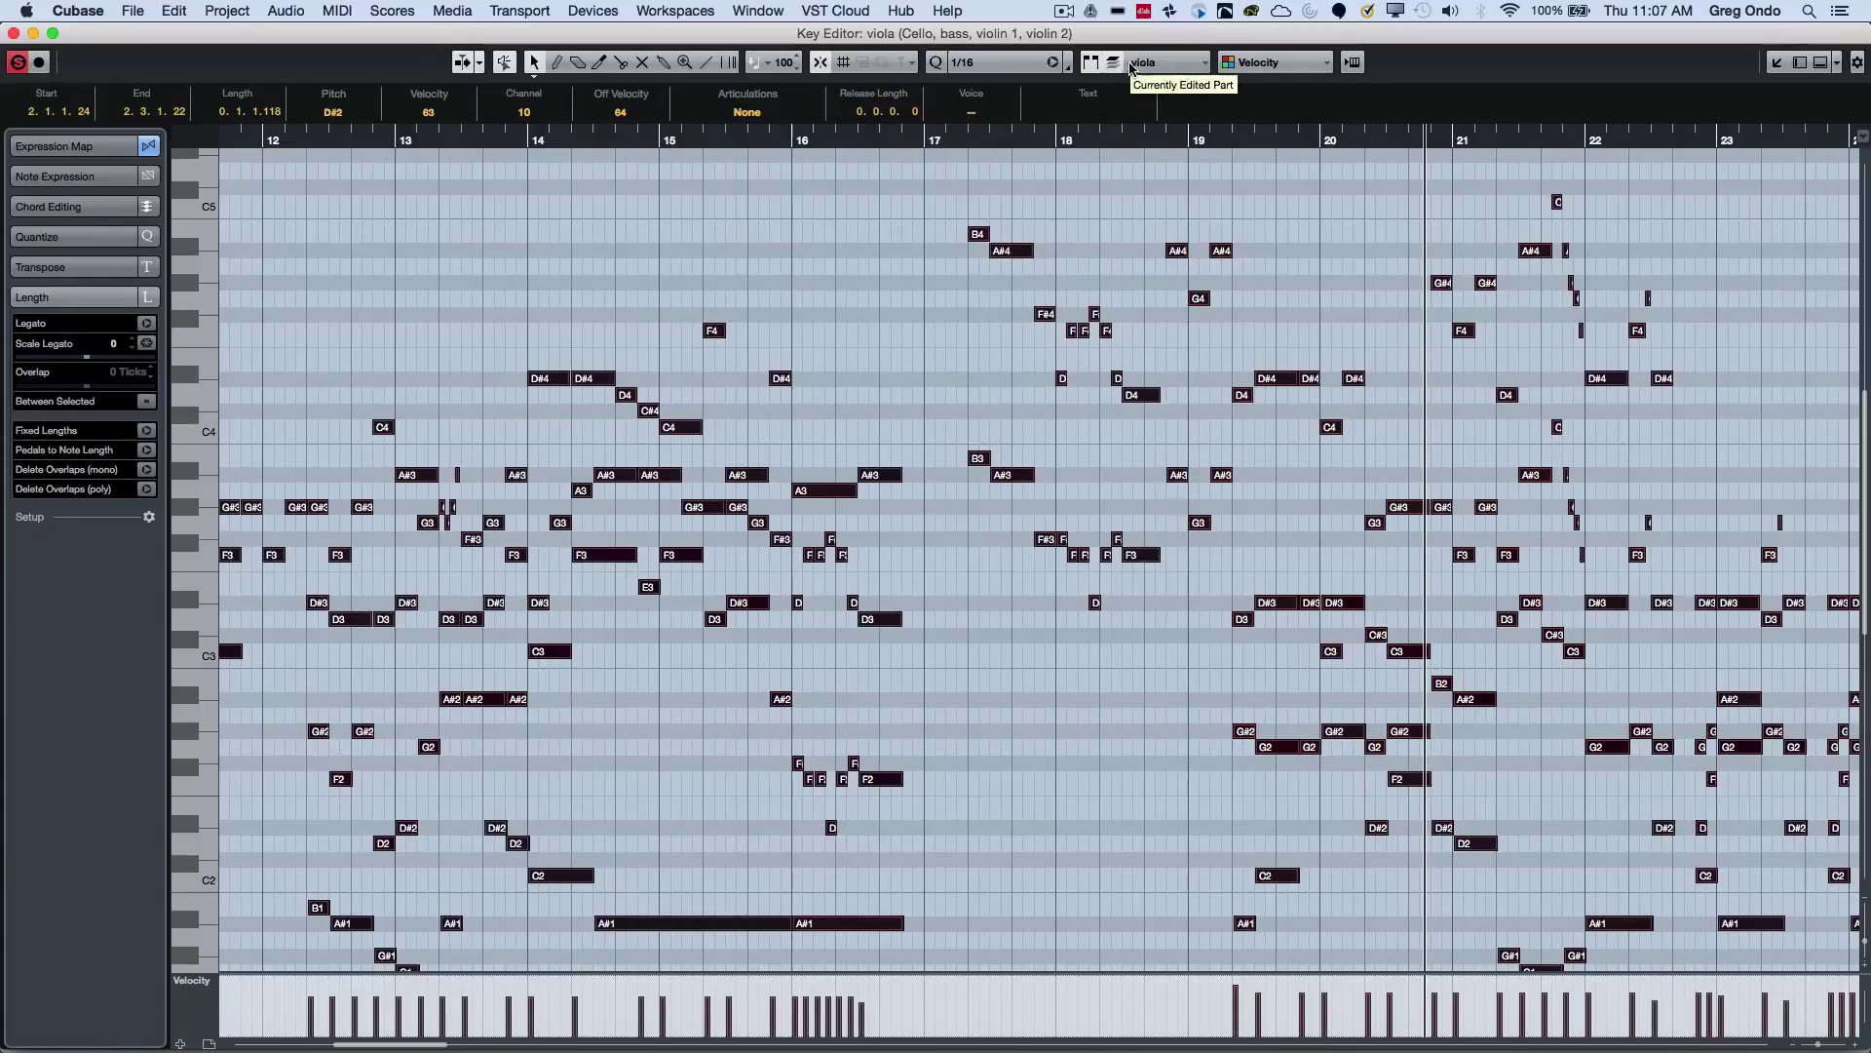
pyautogui.click(1165, 62)
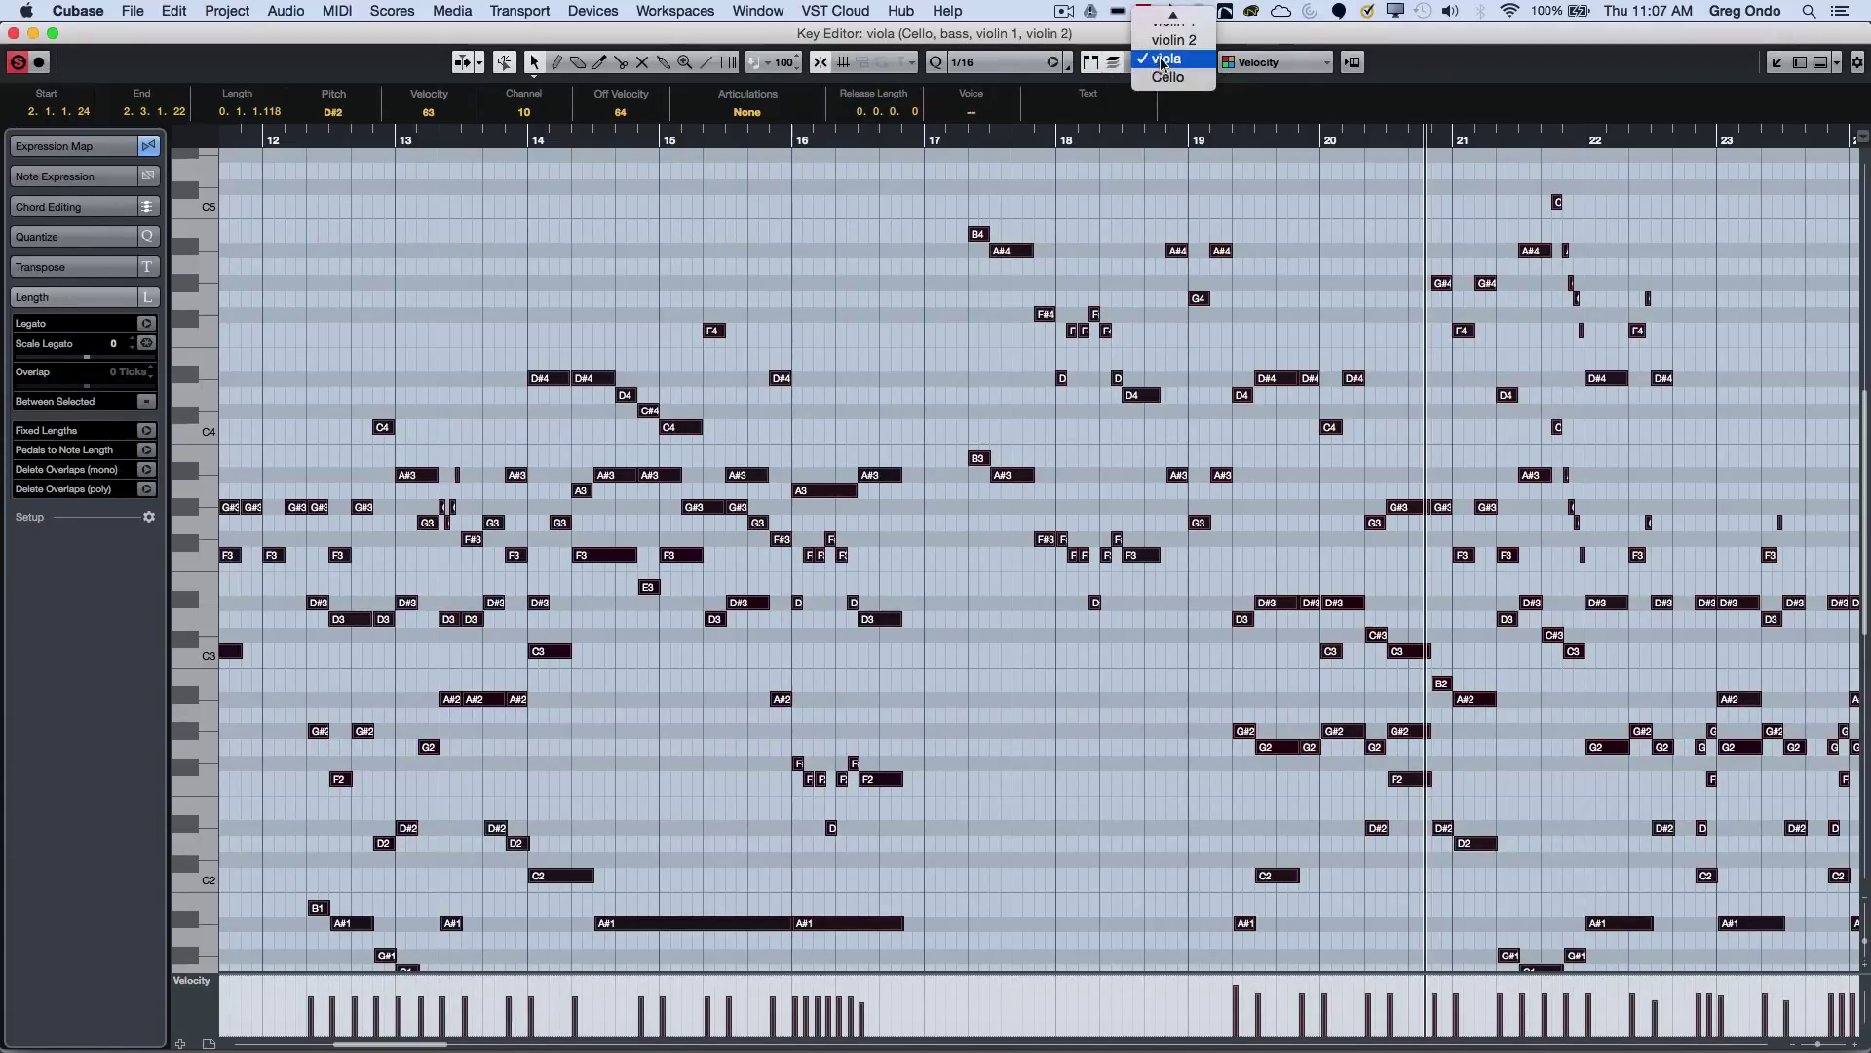
pyautogui.click(1170, 48)
pyautogui.click(1165, 62)
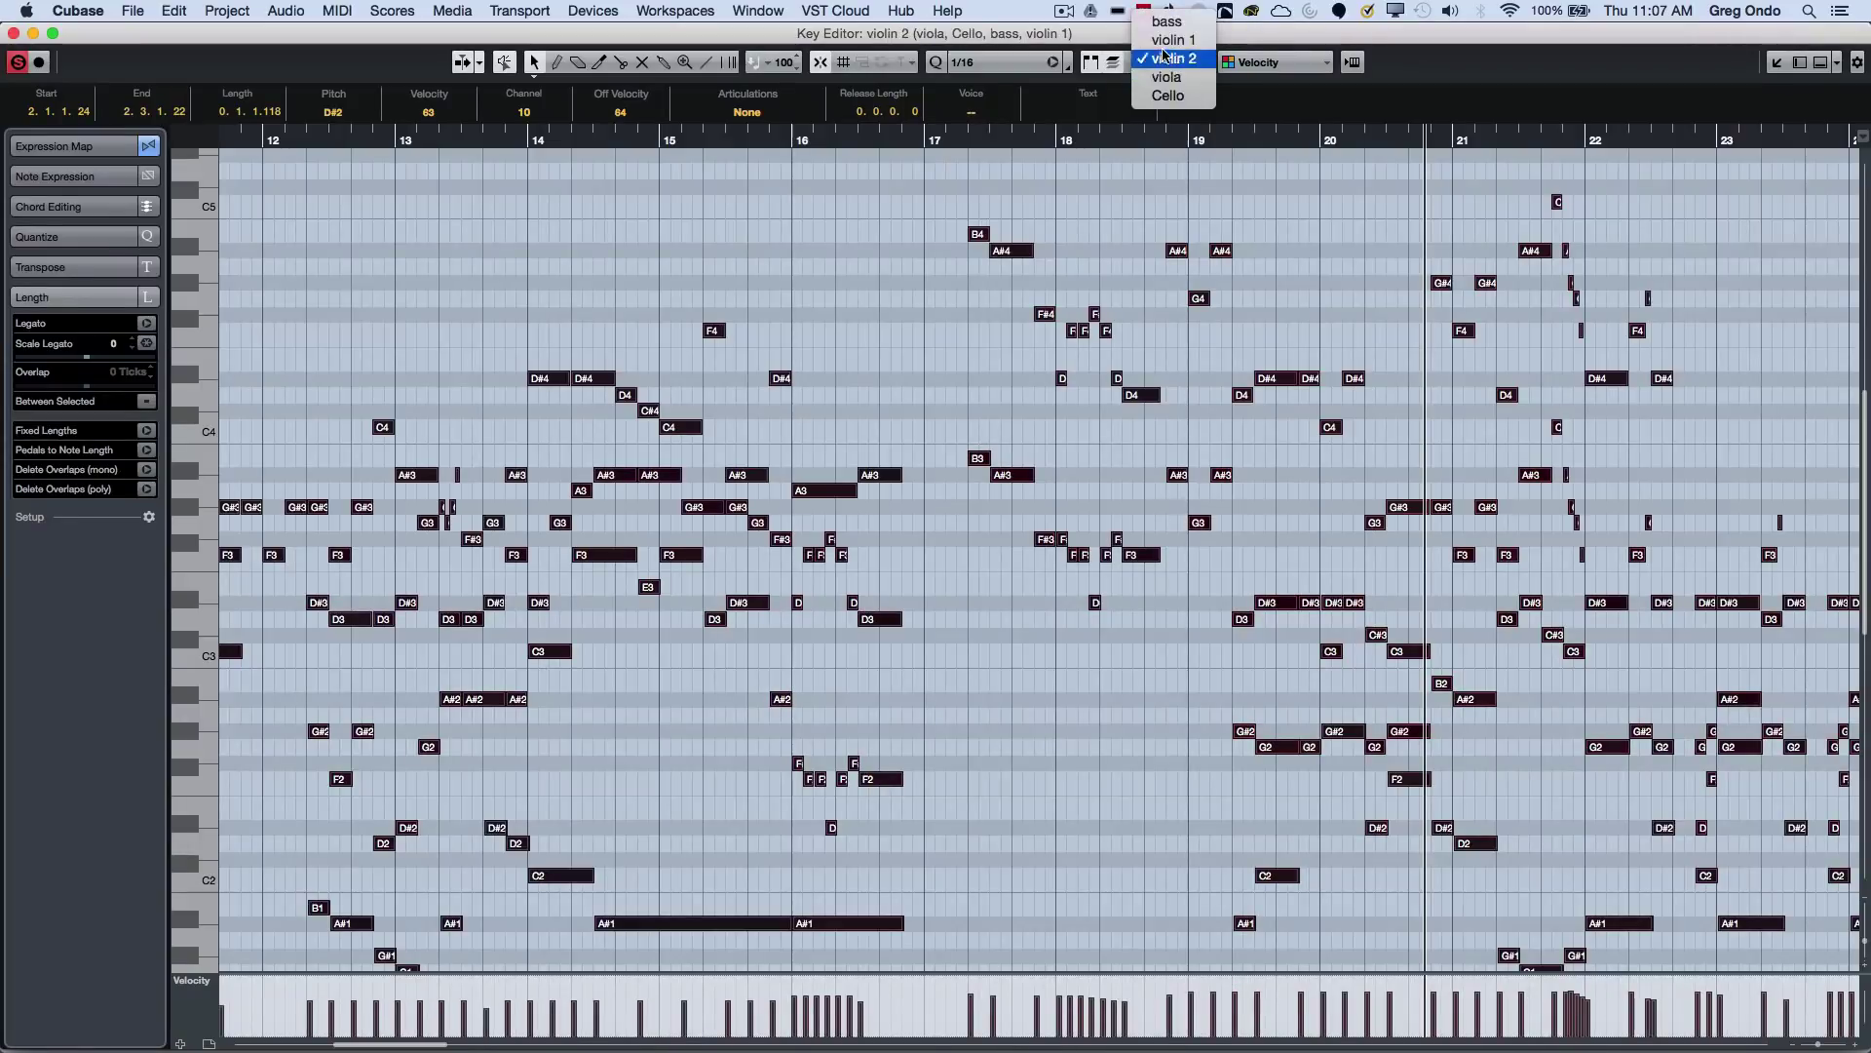
pyautogui.click(1169, 45)
pyautogui.click(1080, 336)
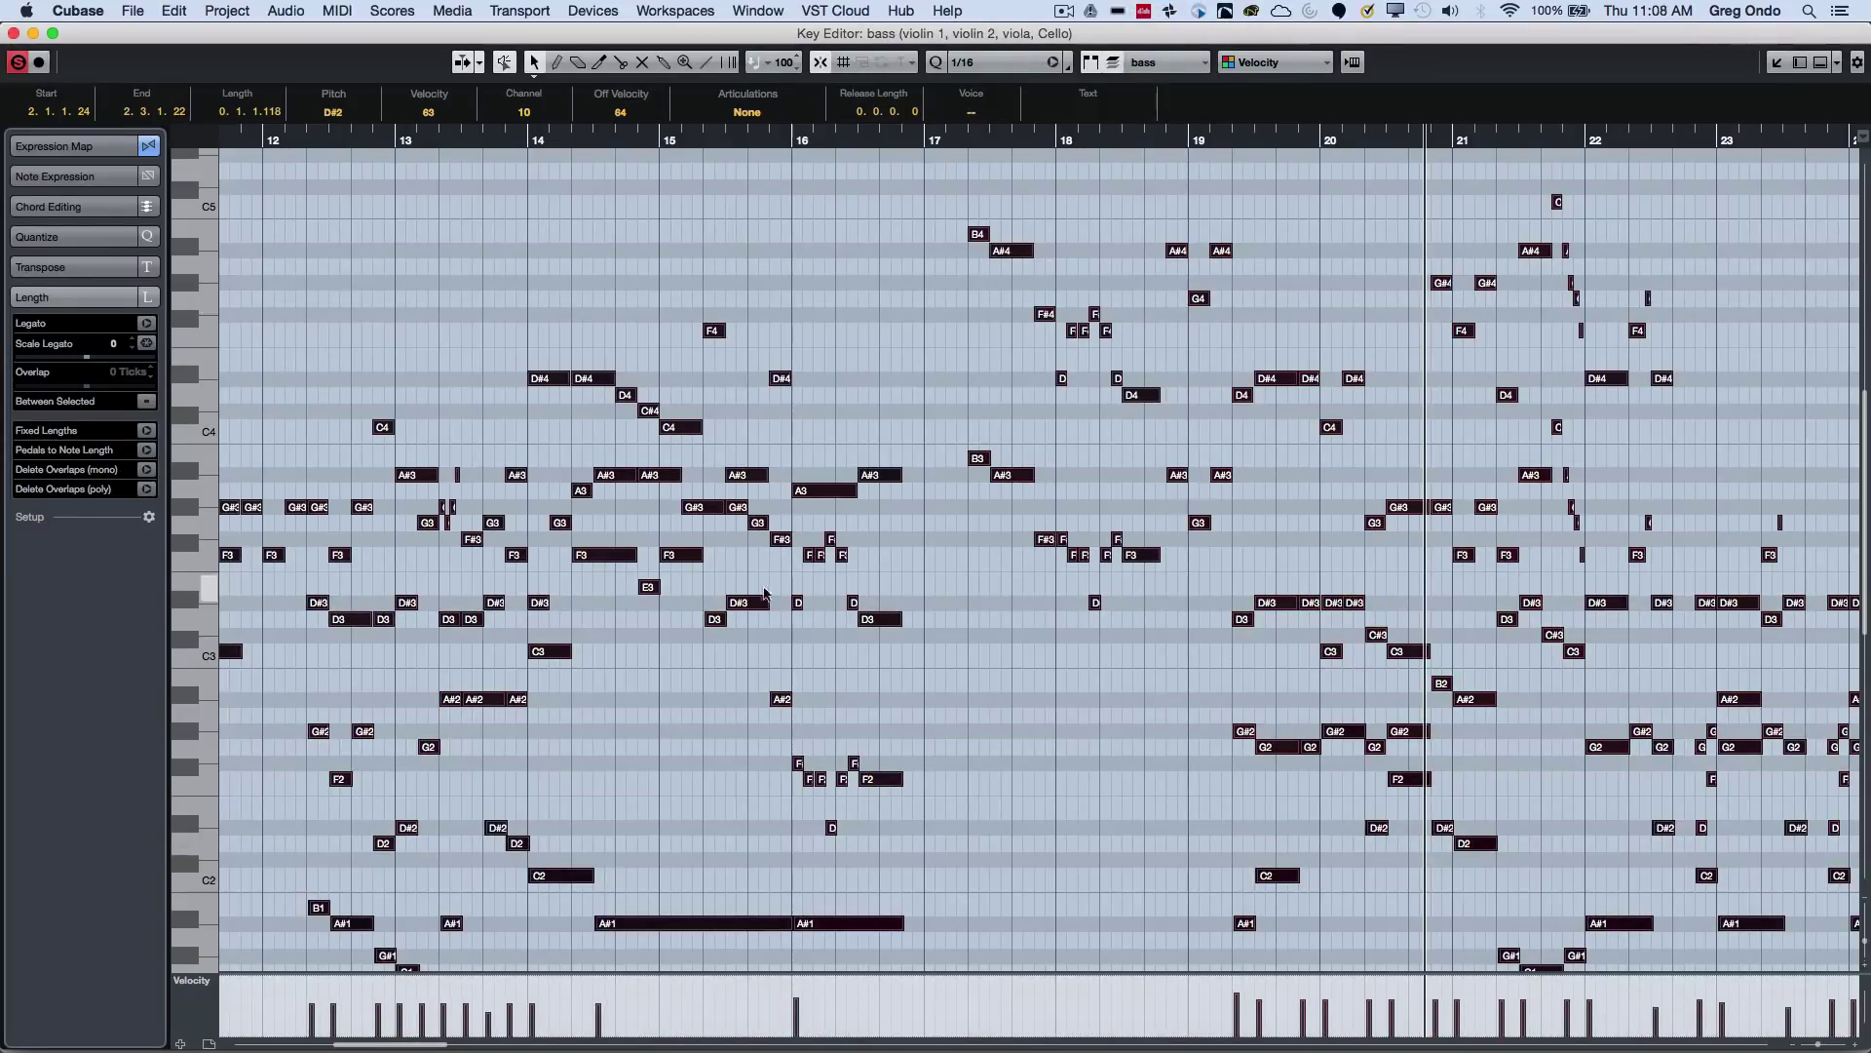
pyautogui.click(919, 360)
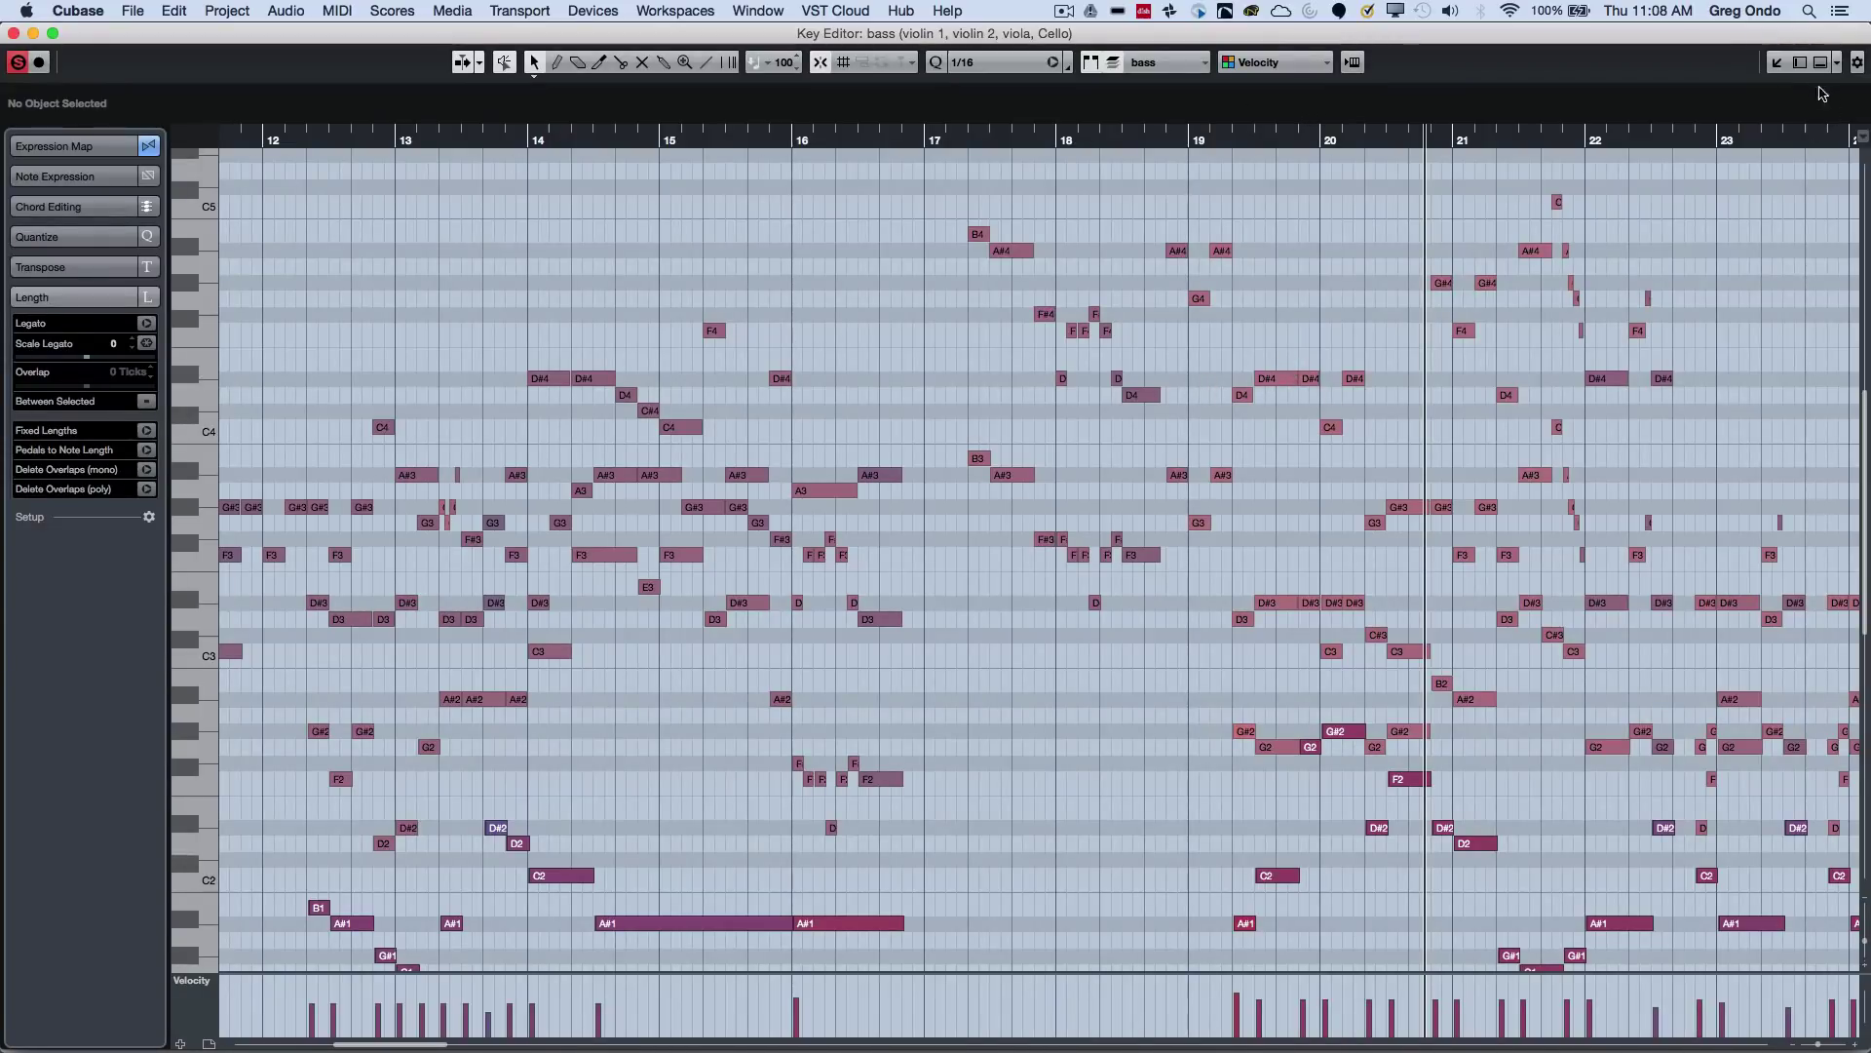
# - Re-open the bass Key Editor in its own window with notes coloured by part
pyautogui.click(1775, 62)
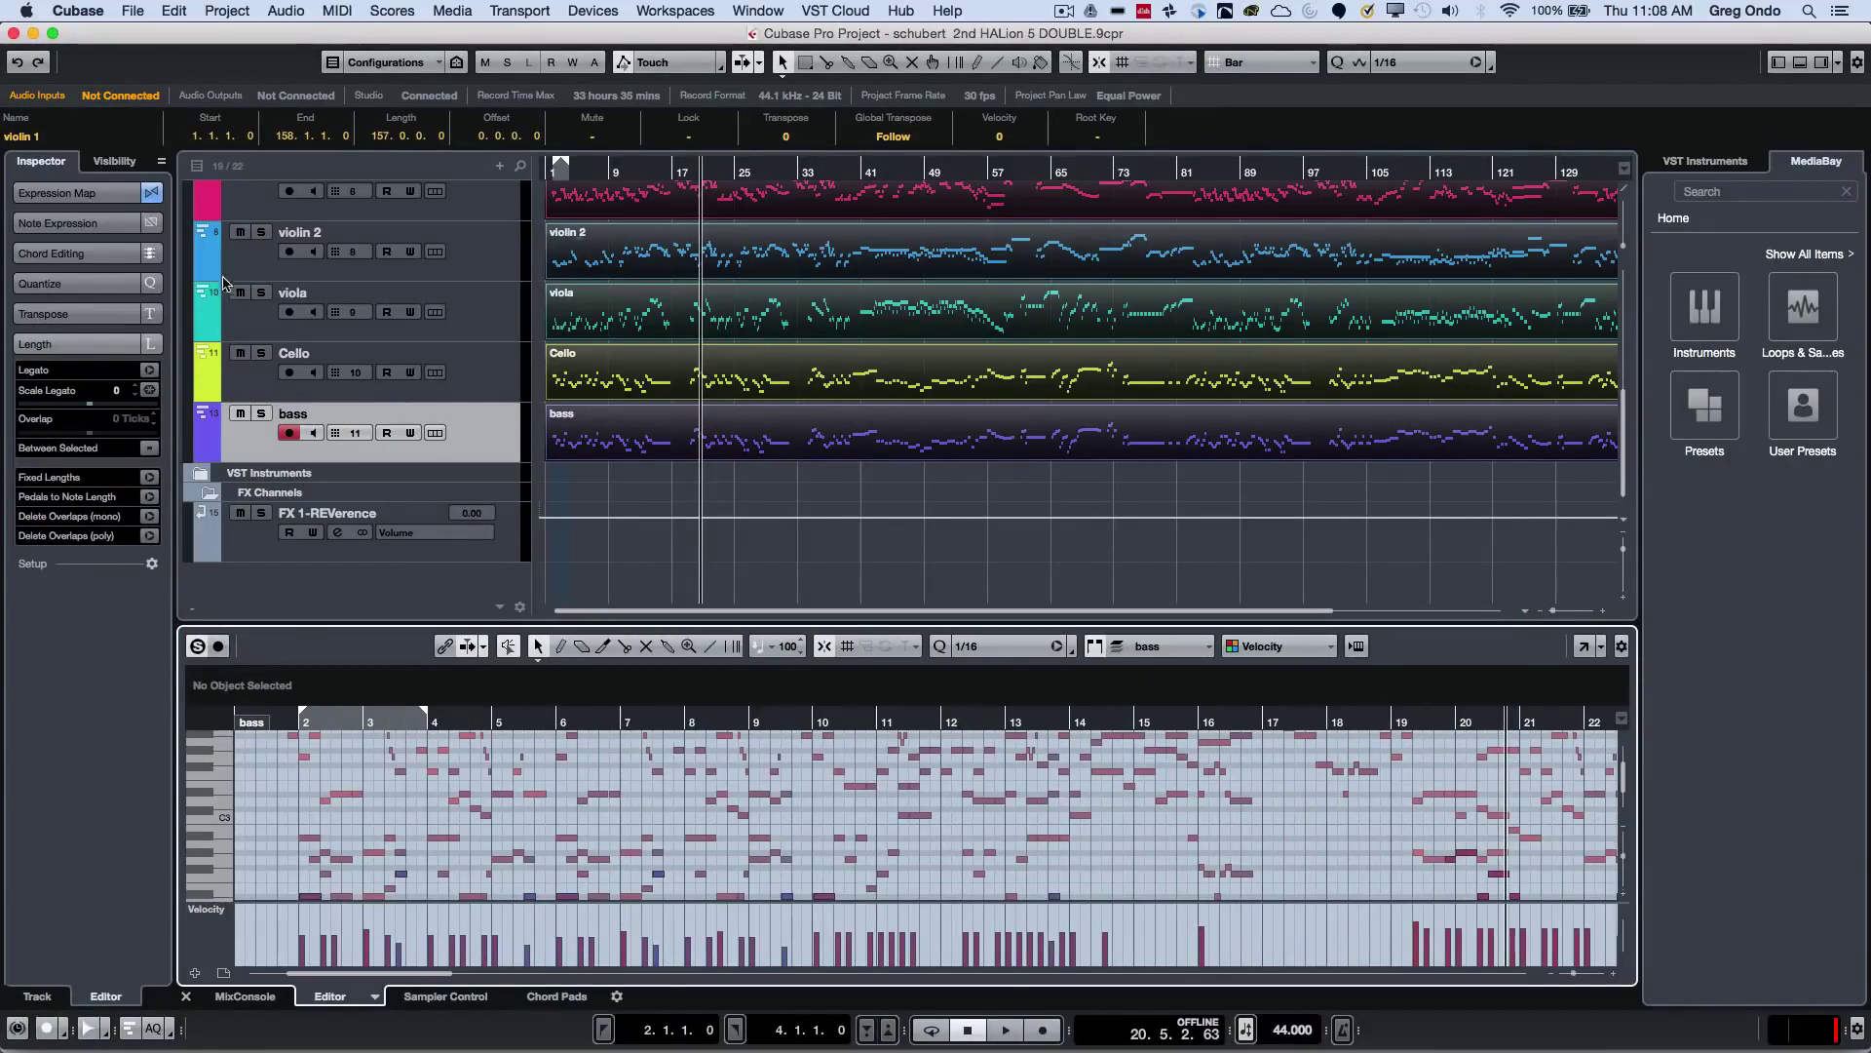
pyautogui.click(1587, 648)
pyautogui.click(1268, 64)
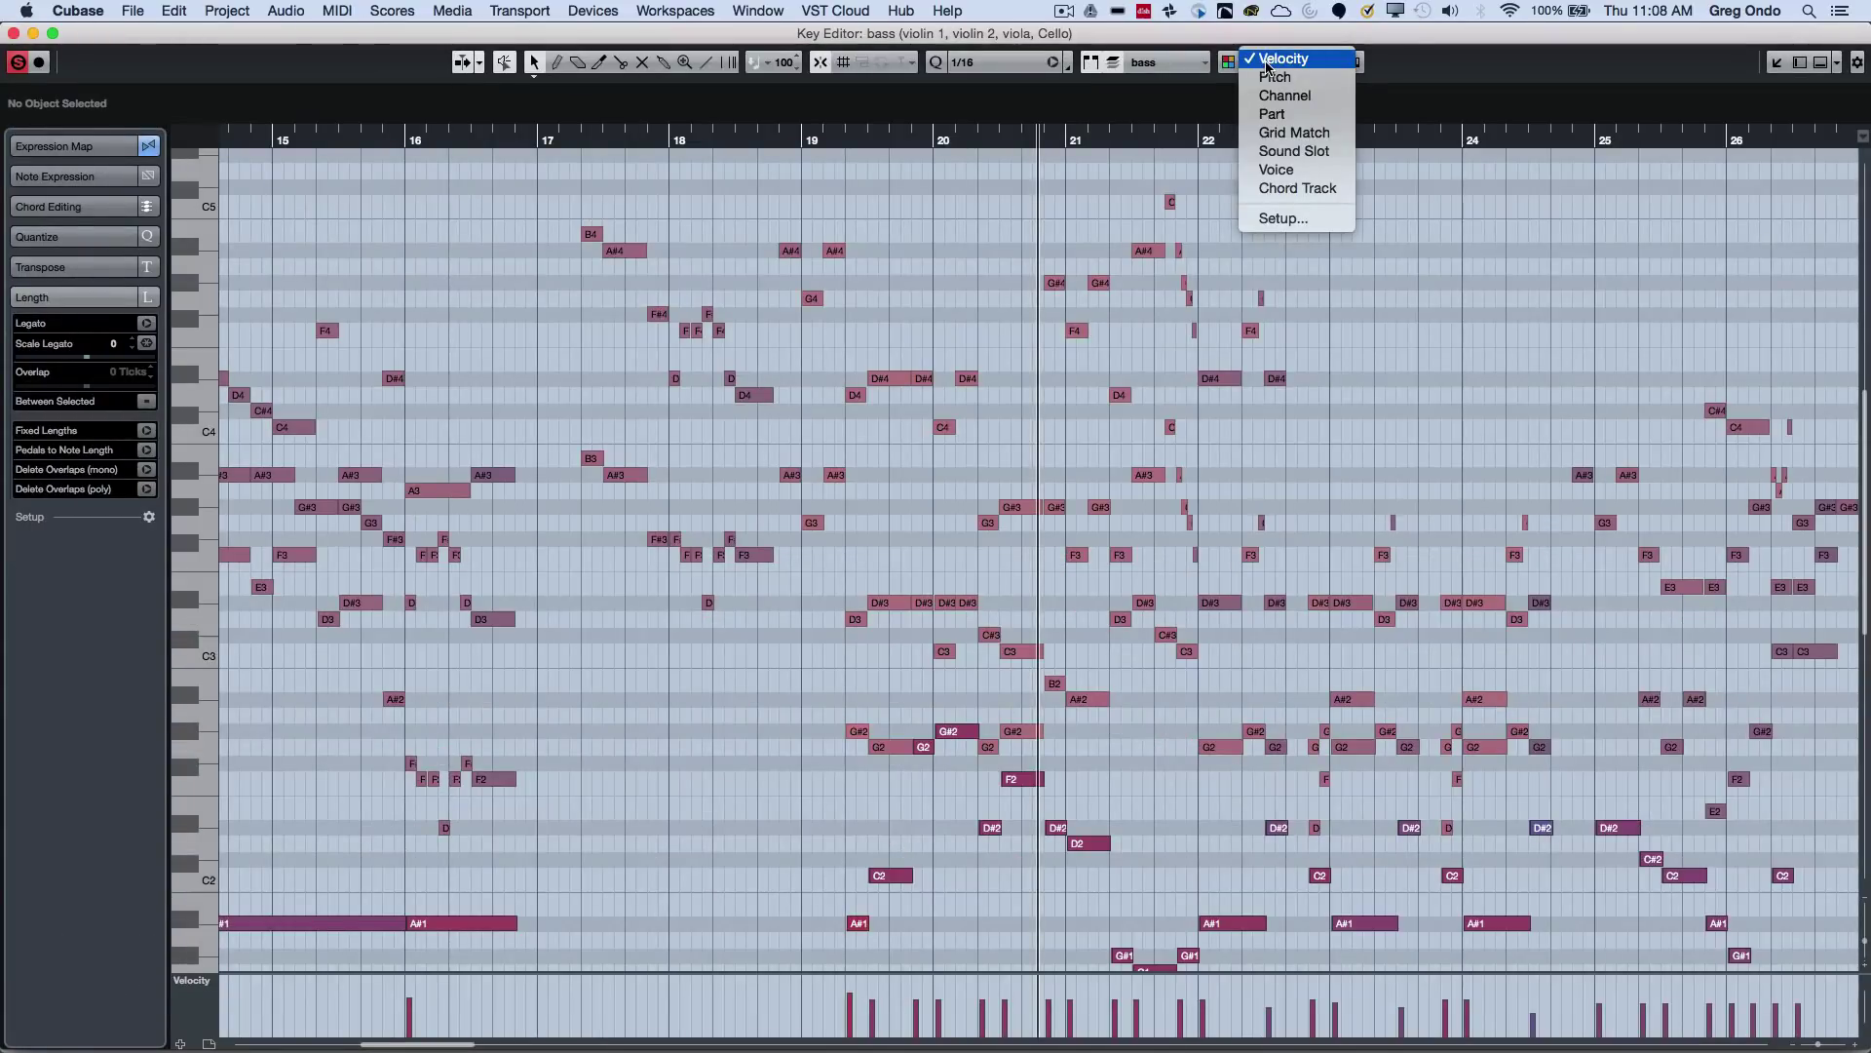
pyautogui.click(1290, 115)
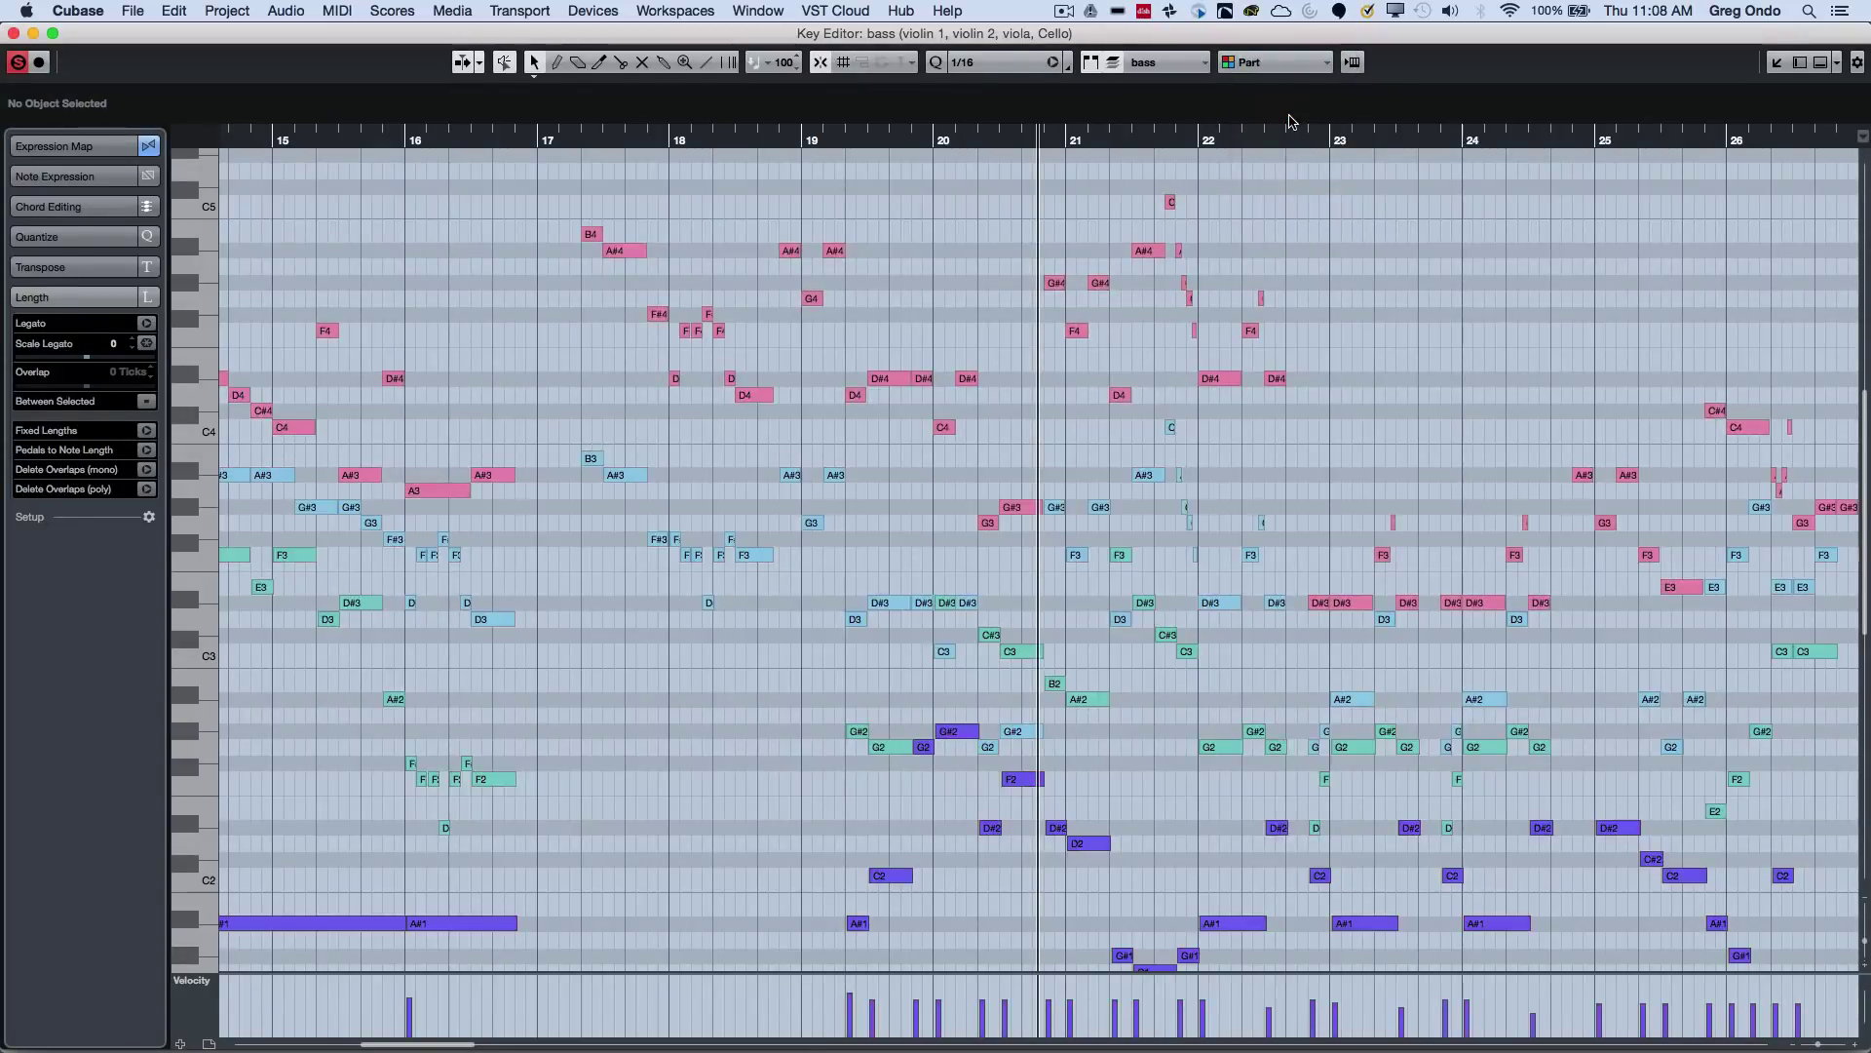
# - Switch the edited part to Cello and copy its bar-22 A#1 note up to C2
pyautogui.click(1152, 60)
pyautogui.click(1158, 77)
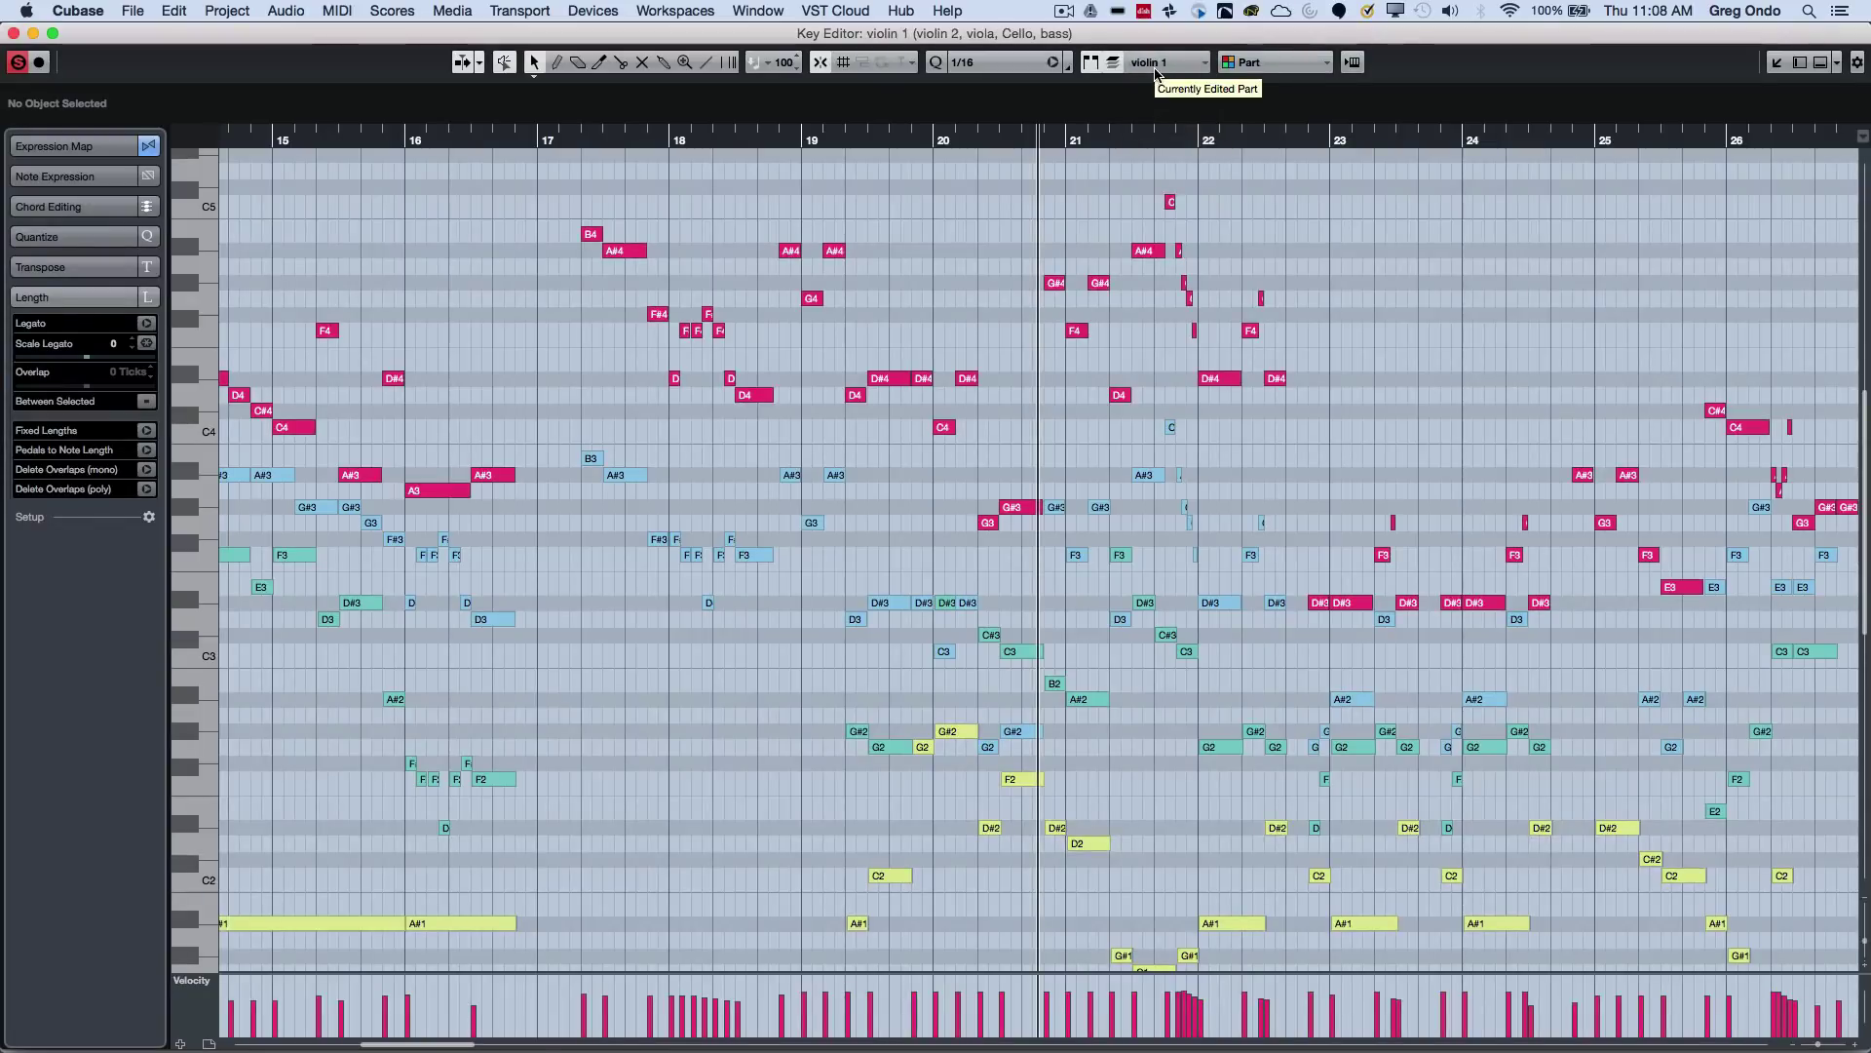
pyautogui.click(1174, 54)
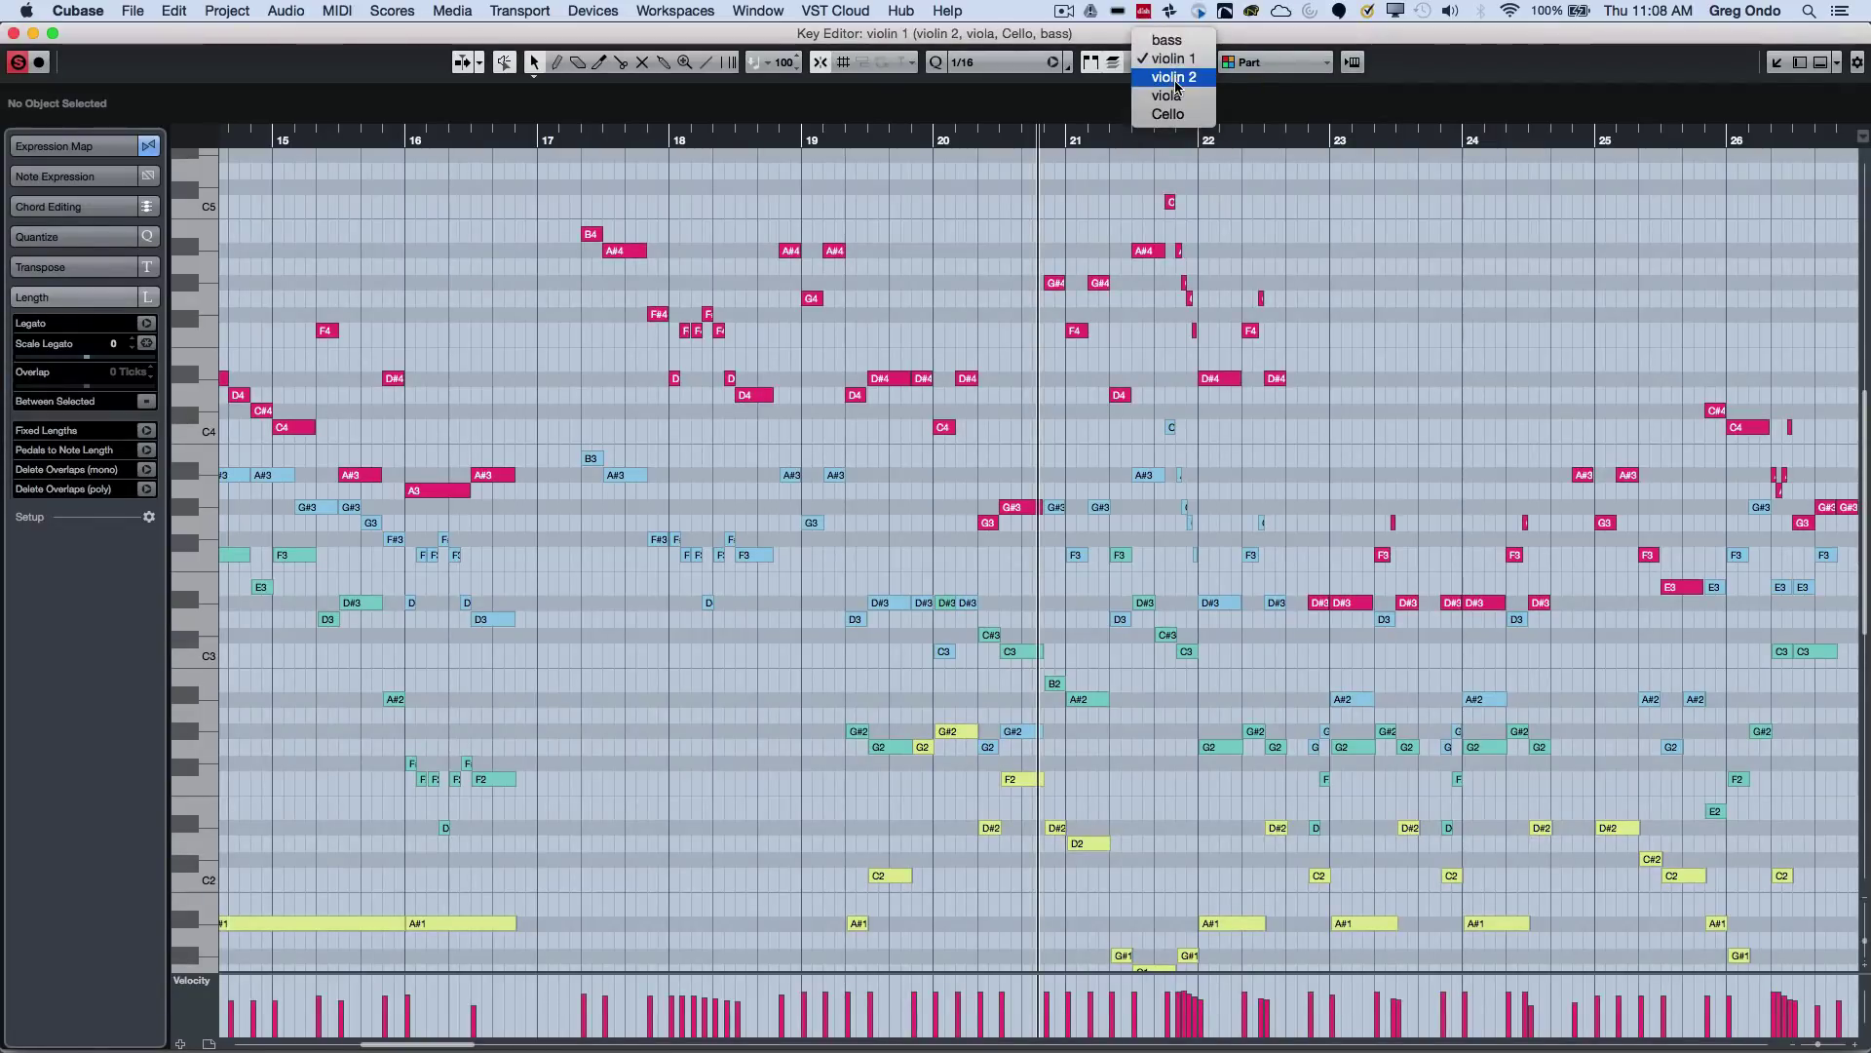
pyautogui.click(1177, 88)
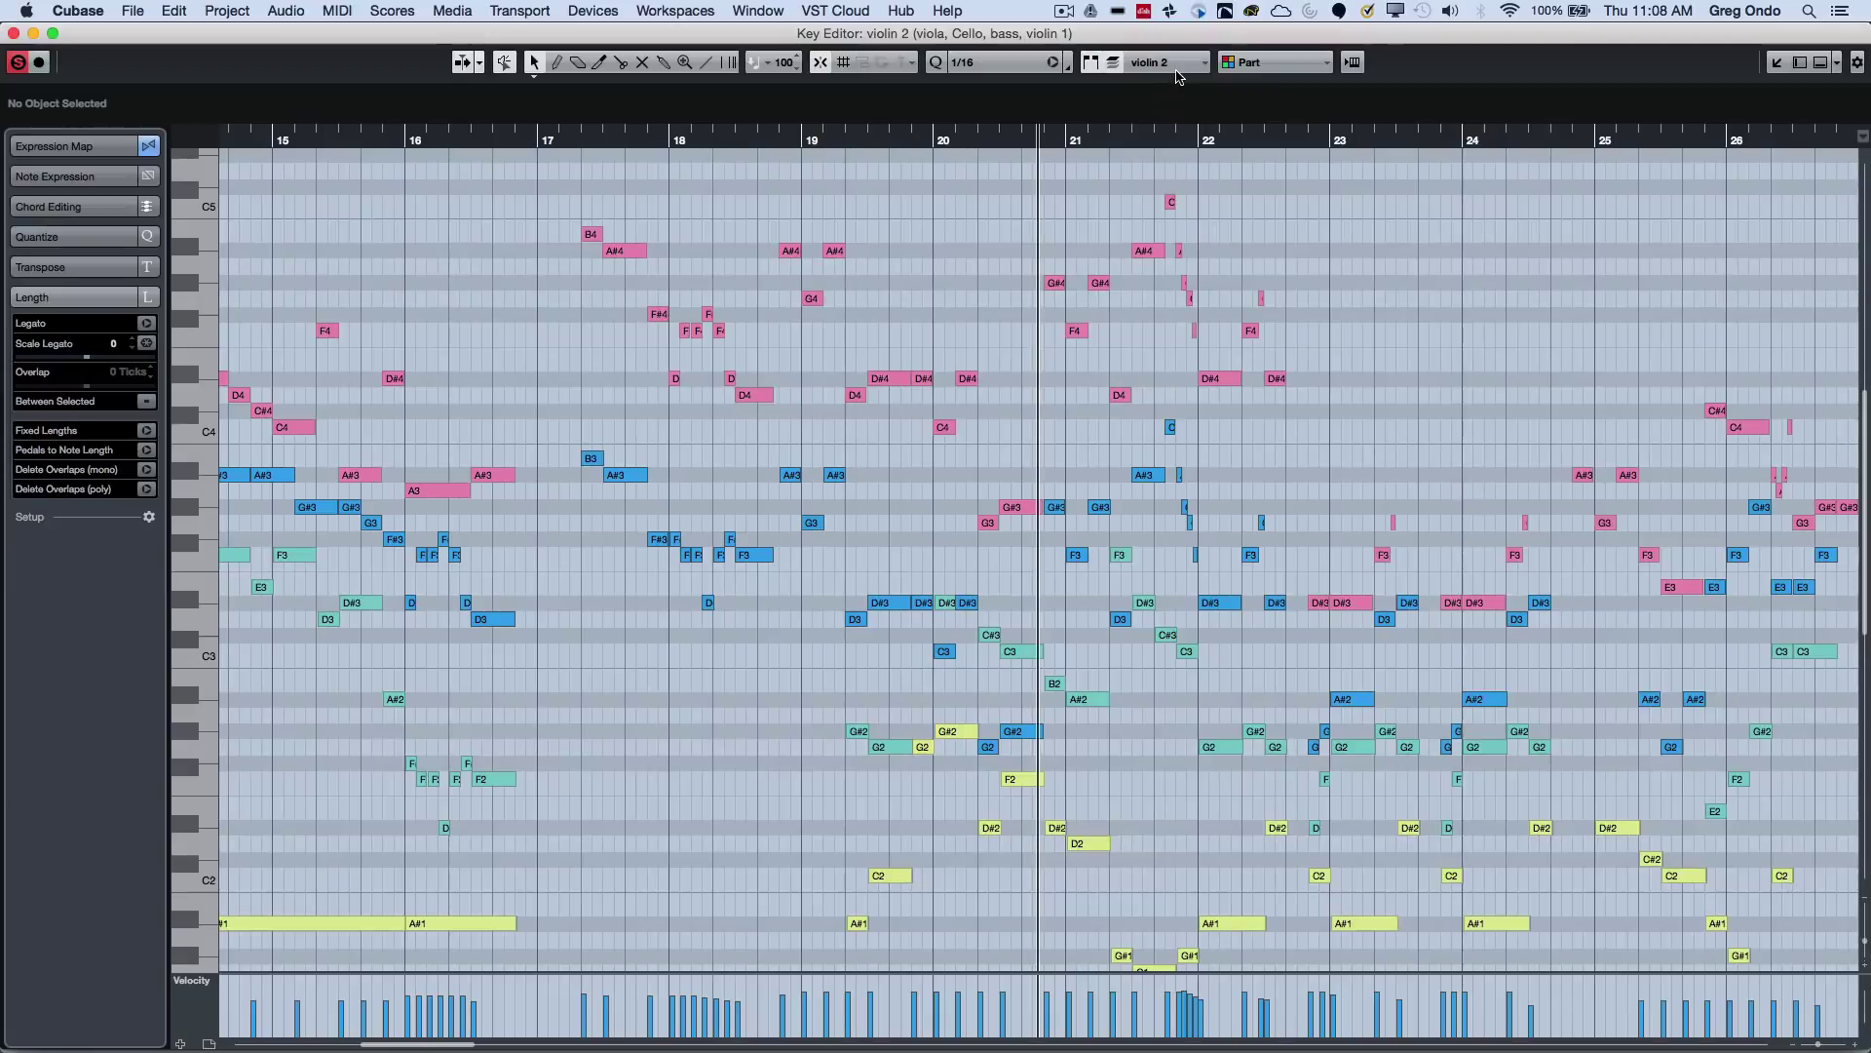
pyautogui.click(1175, 61)
pyautogui.click(1177, 80)
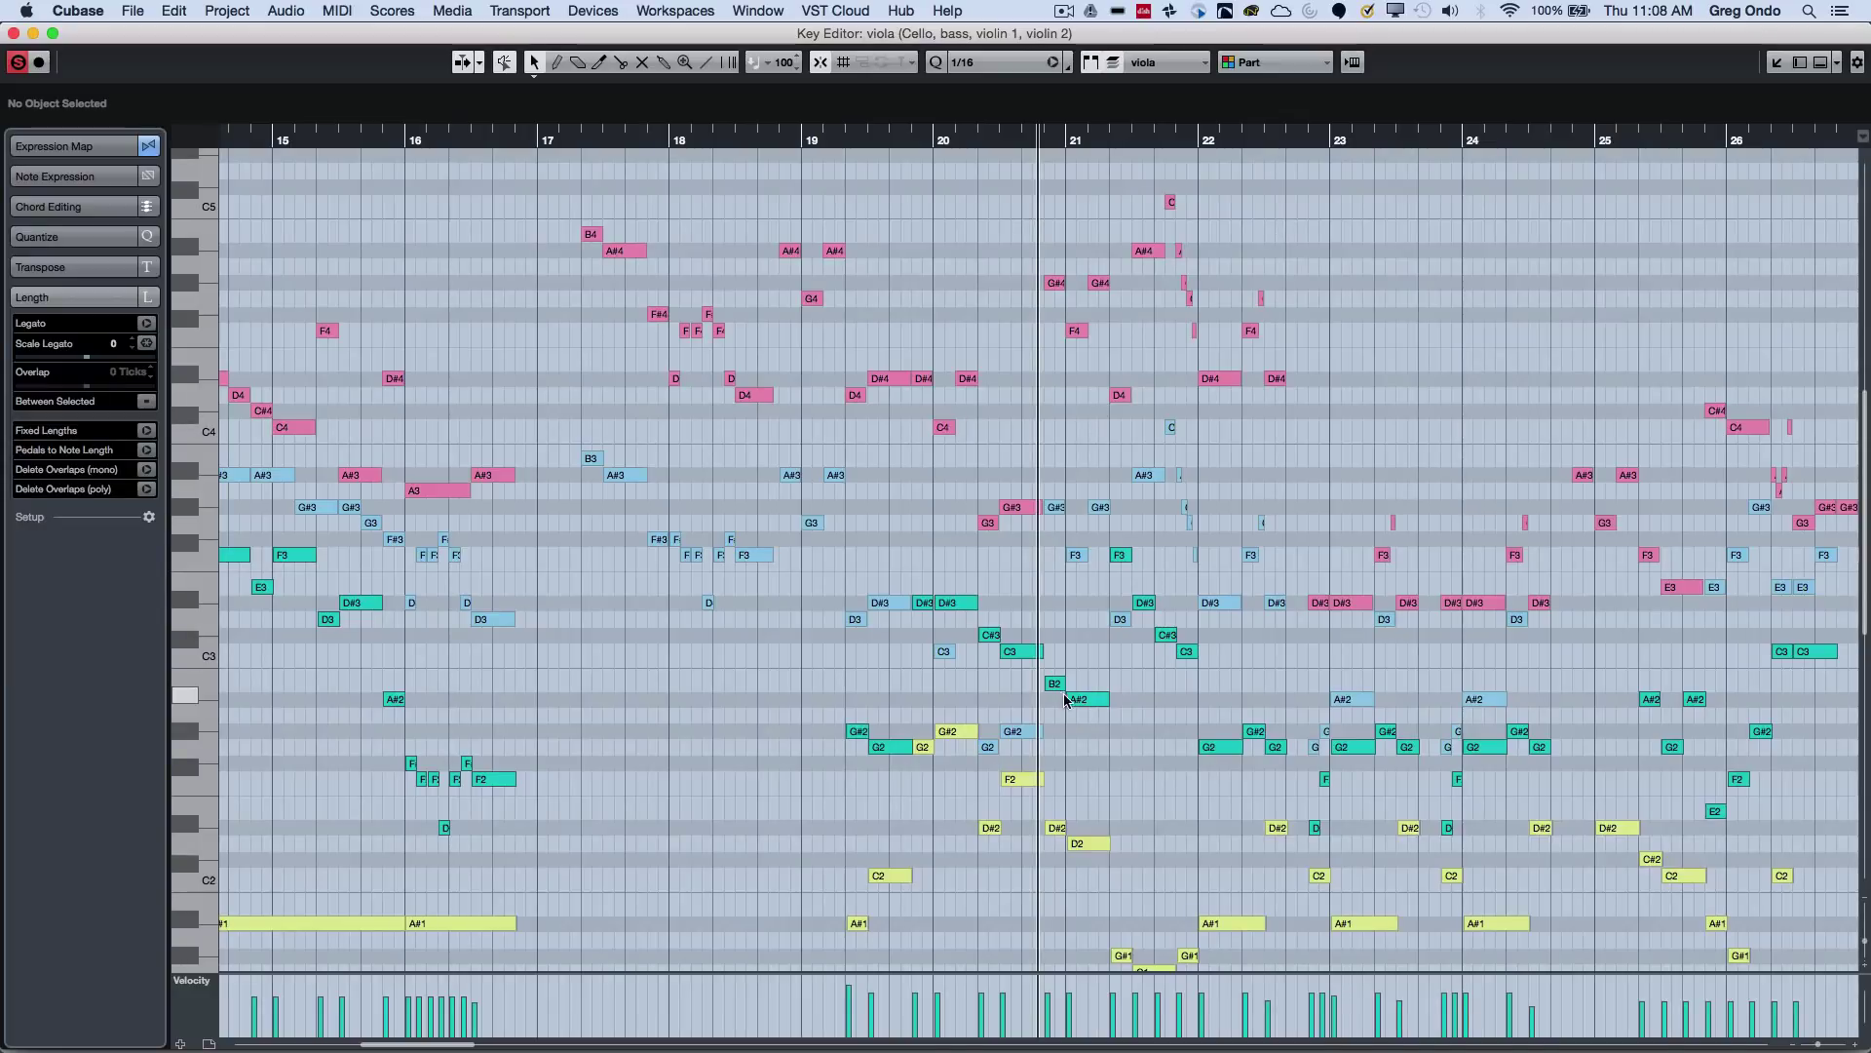
pyautogui.scroll(-4, 1065, 700)
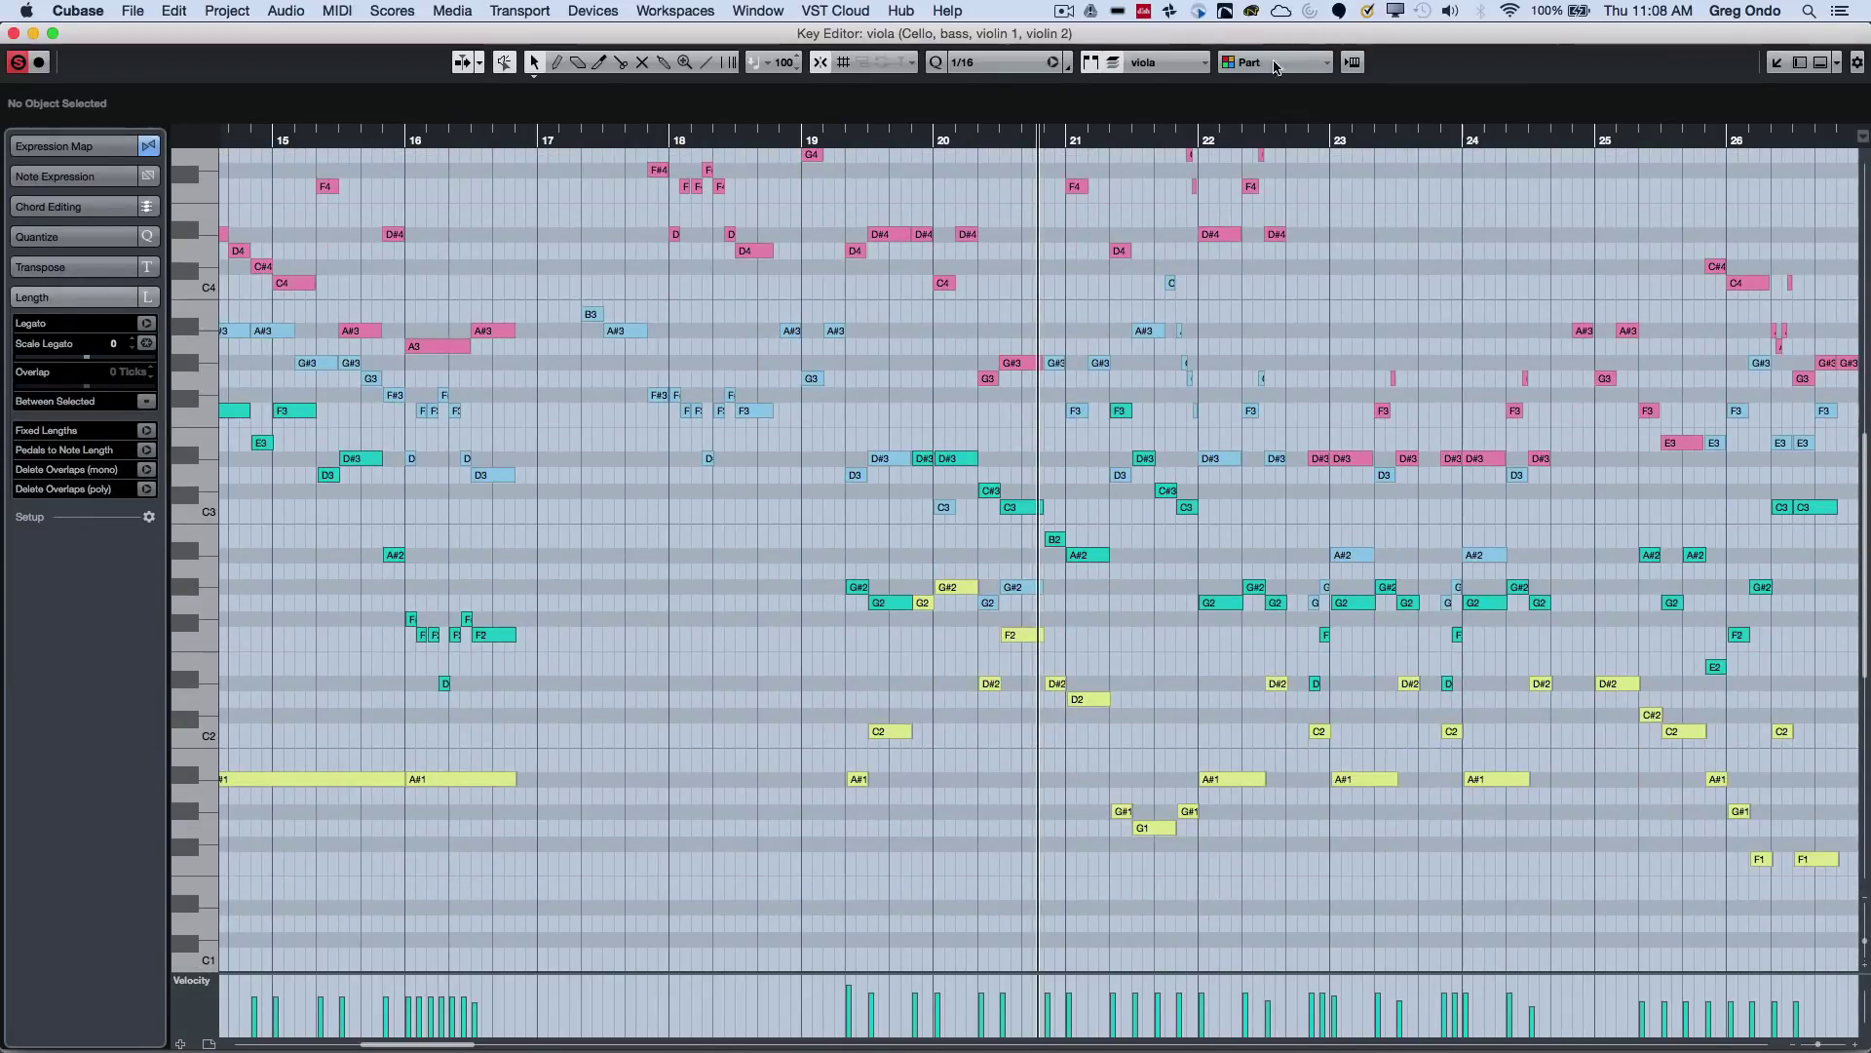
pyautogui.click(1162, 64)
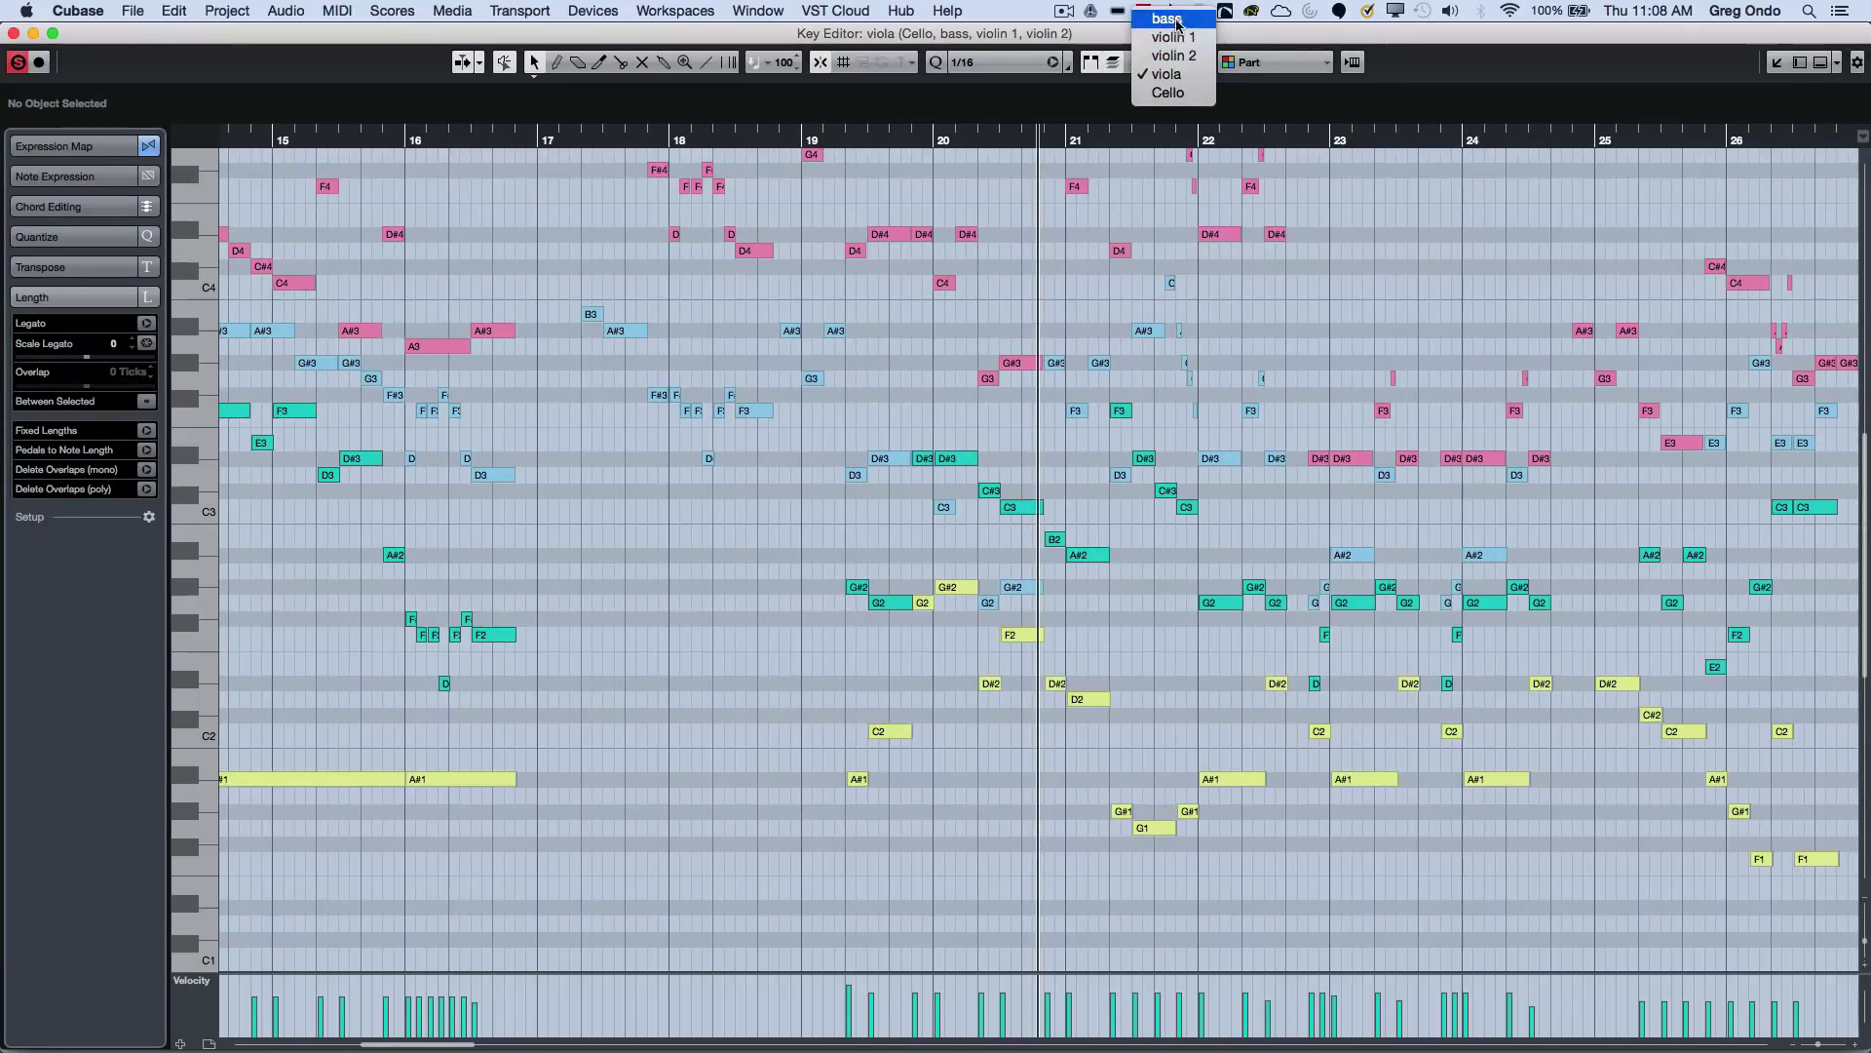
pyautogui.click(1169, 92)
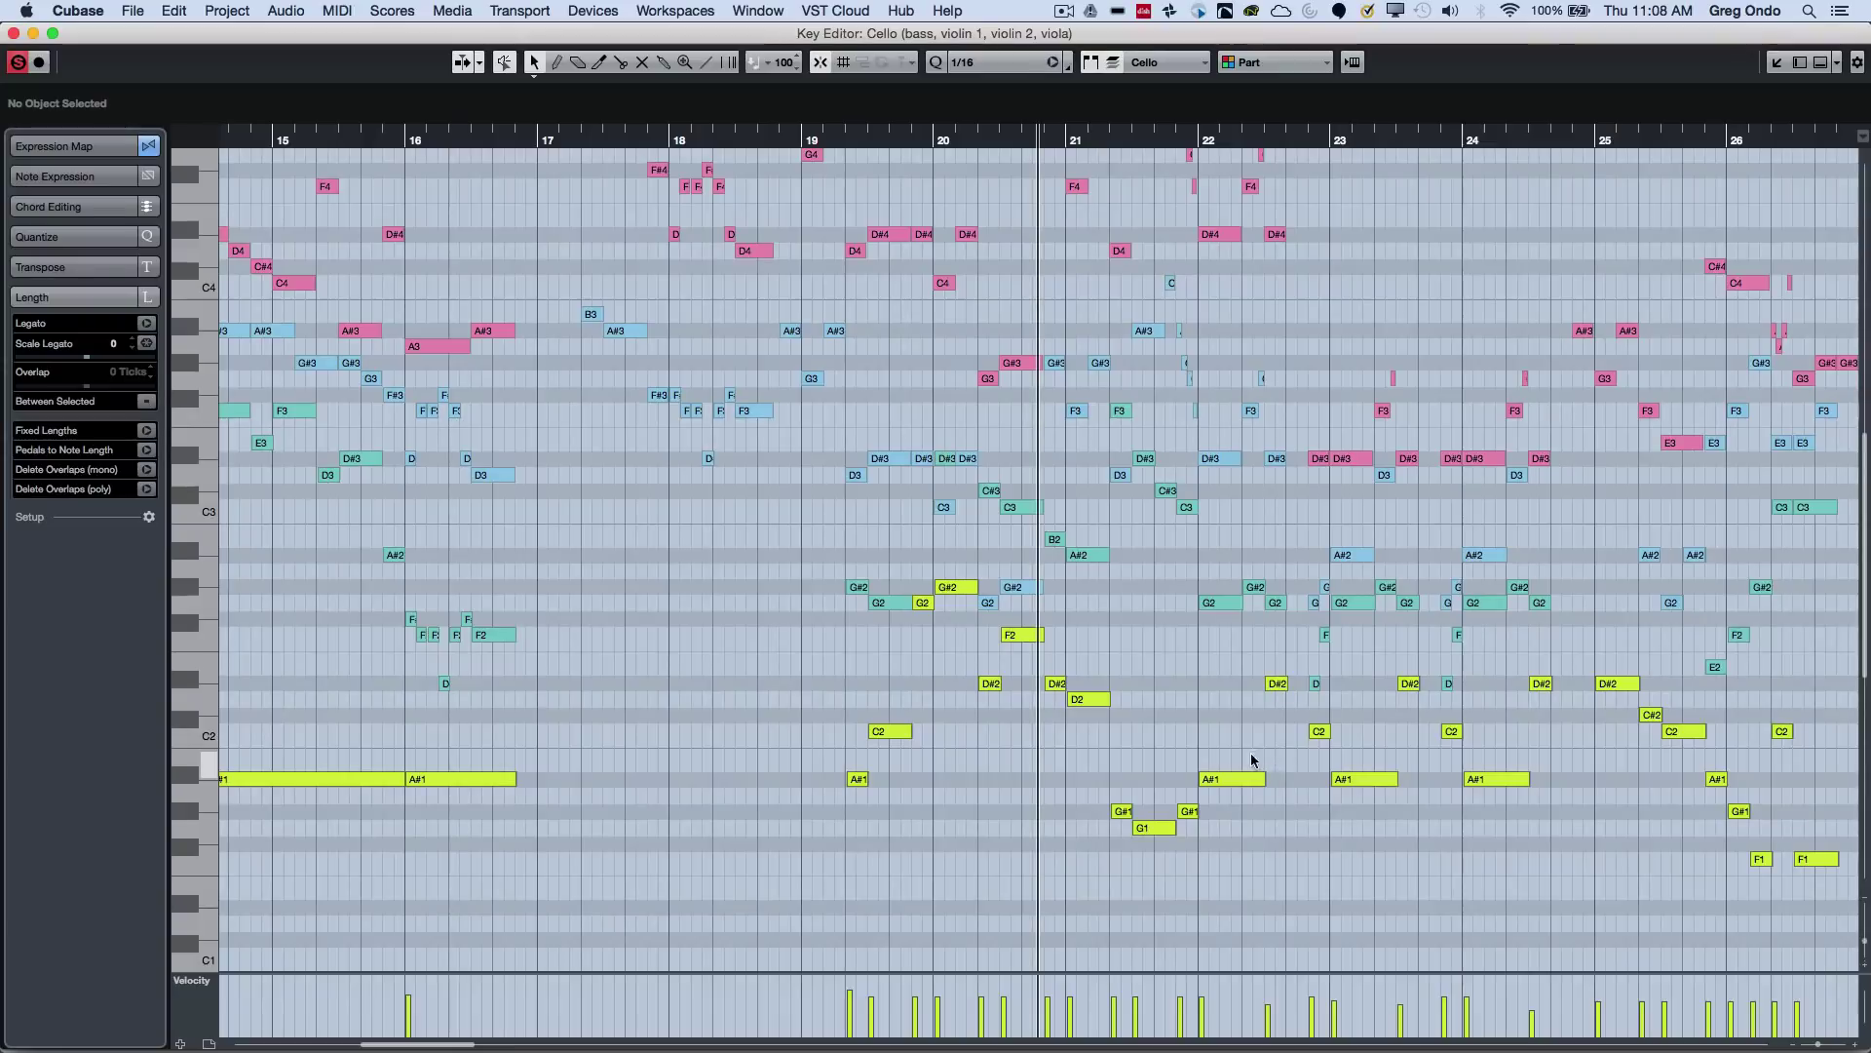
pyautogui.click(1230, 776)
pyautogui.moveTo(1230, 776); pyautogui.dragTo(1232, 733)
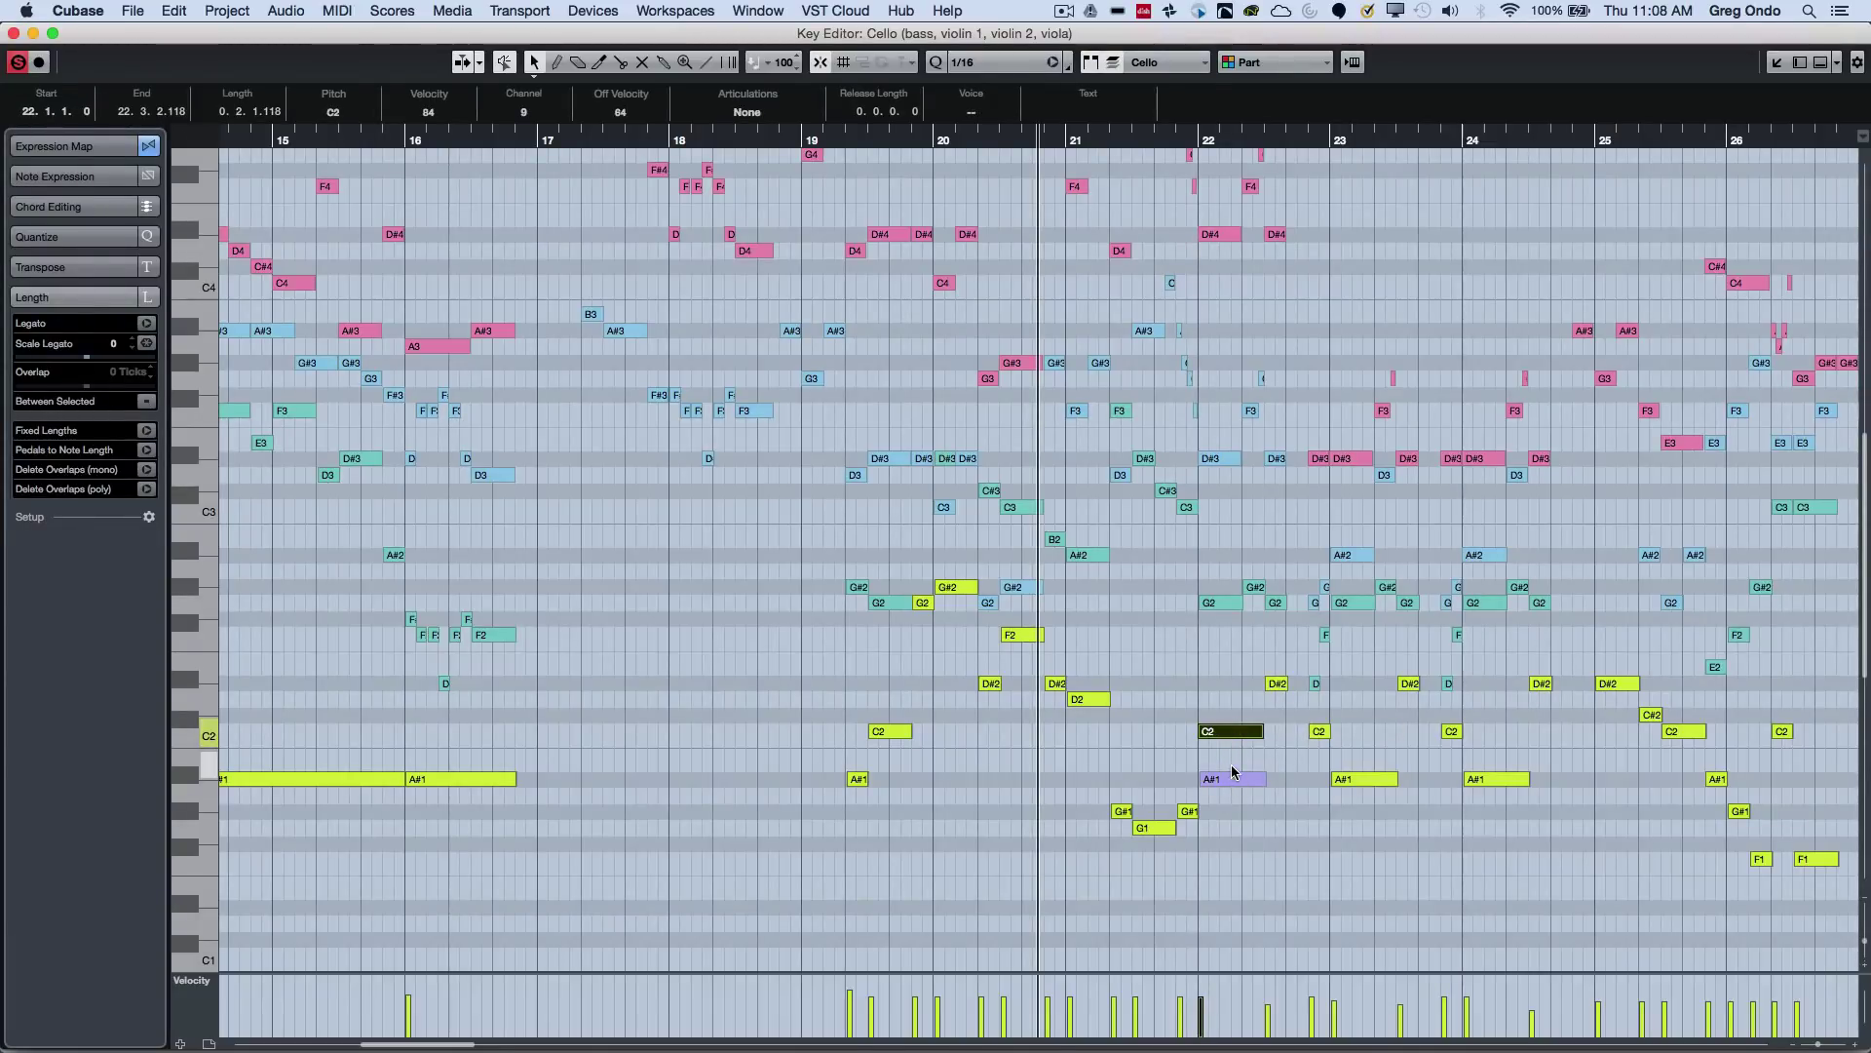
# - Undo the copied C2 note, check violin 2 in the part selector, then reactivate Cello
pyautogui.press('super+z')
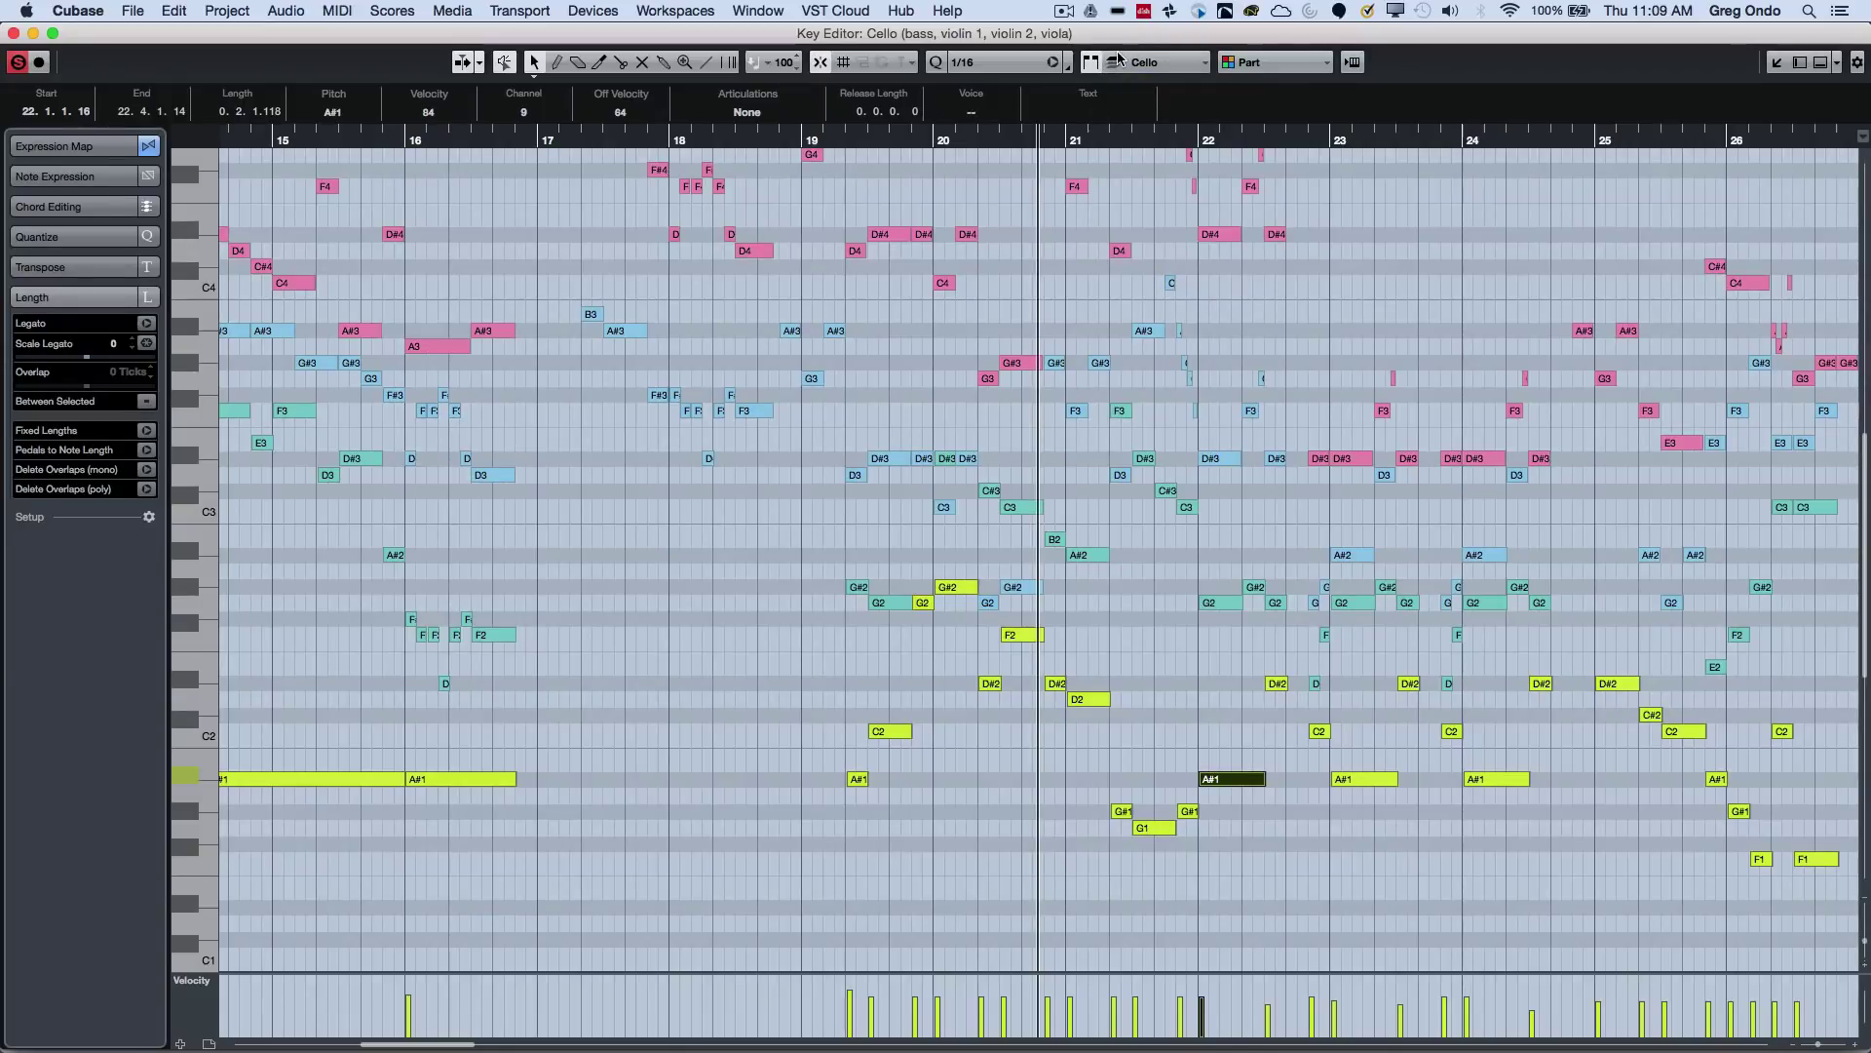
pyautogui.click(1151, 62)
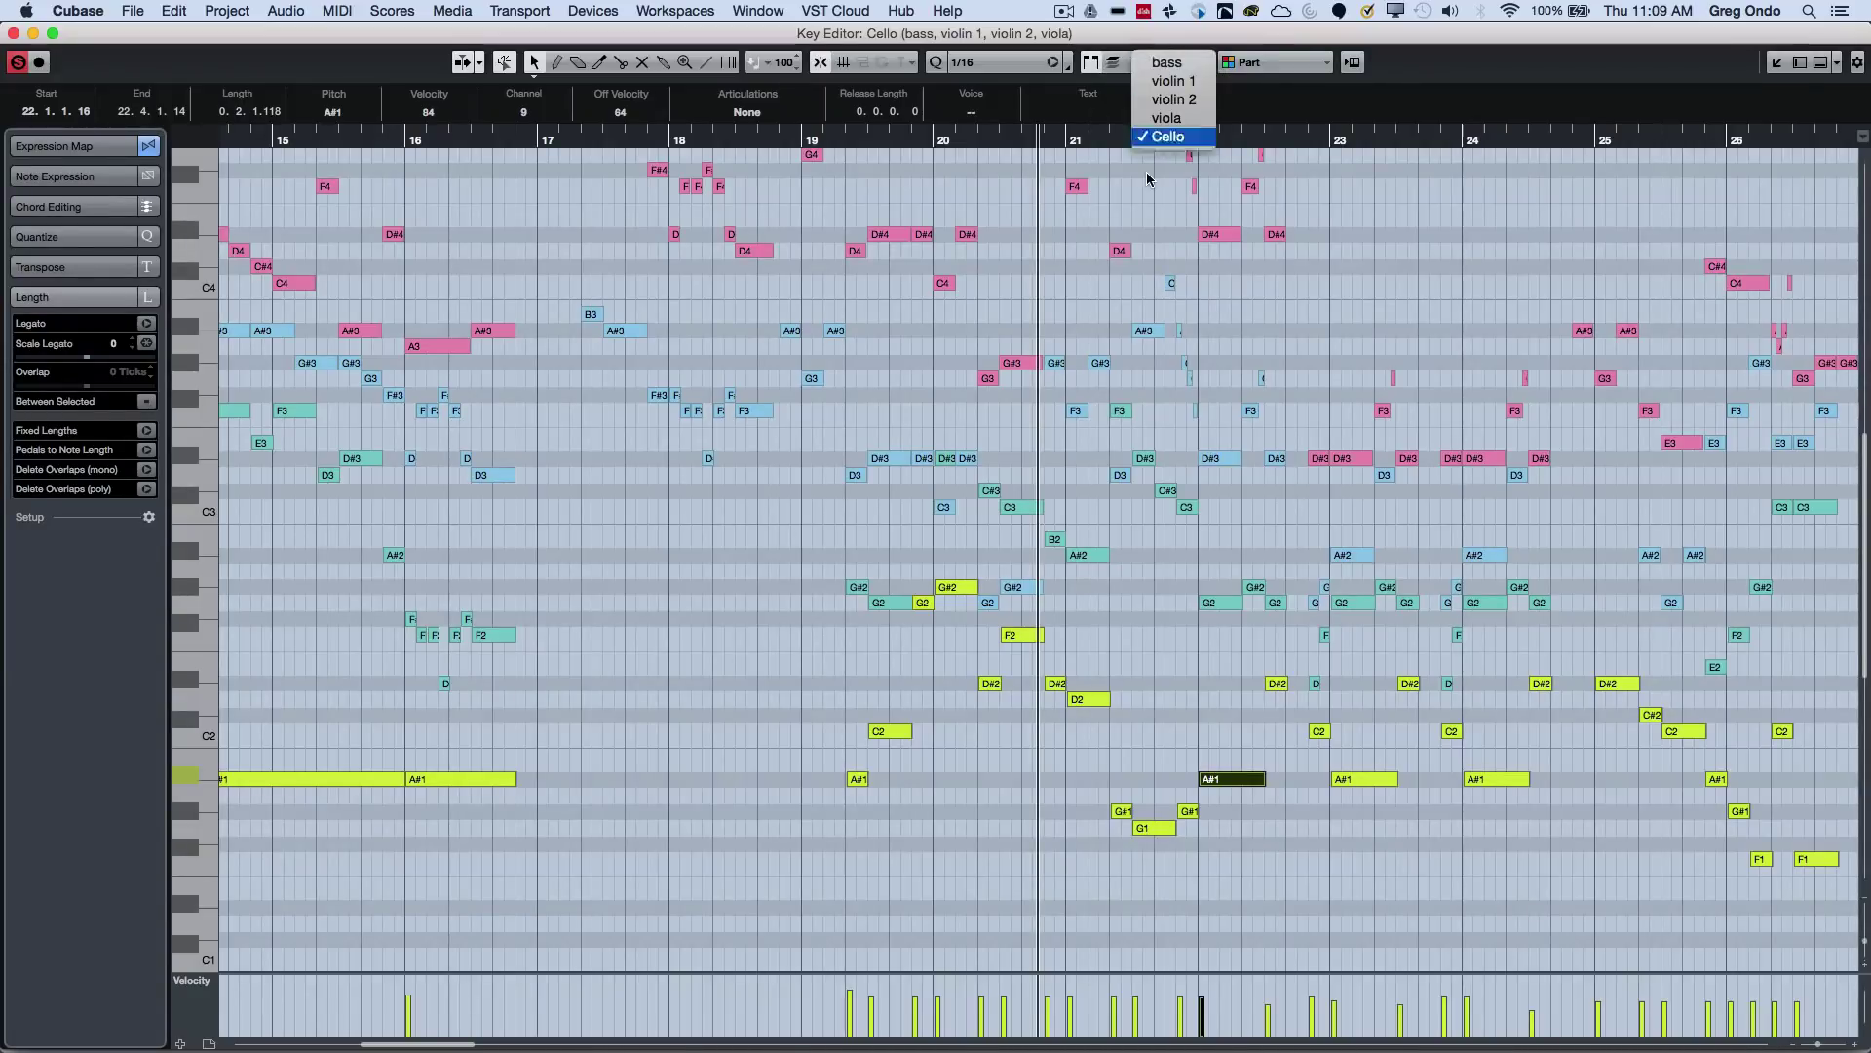
pyautogui.click(1174, 99)
pyautogui.click(1165, 65)
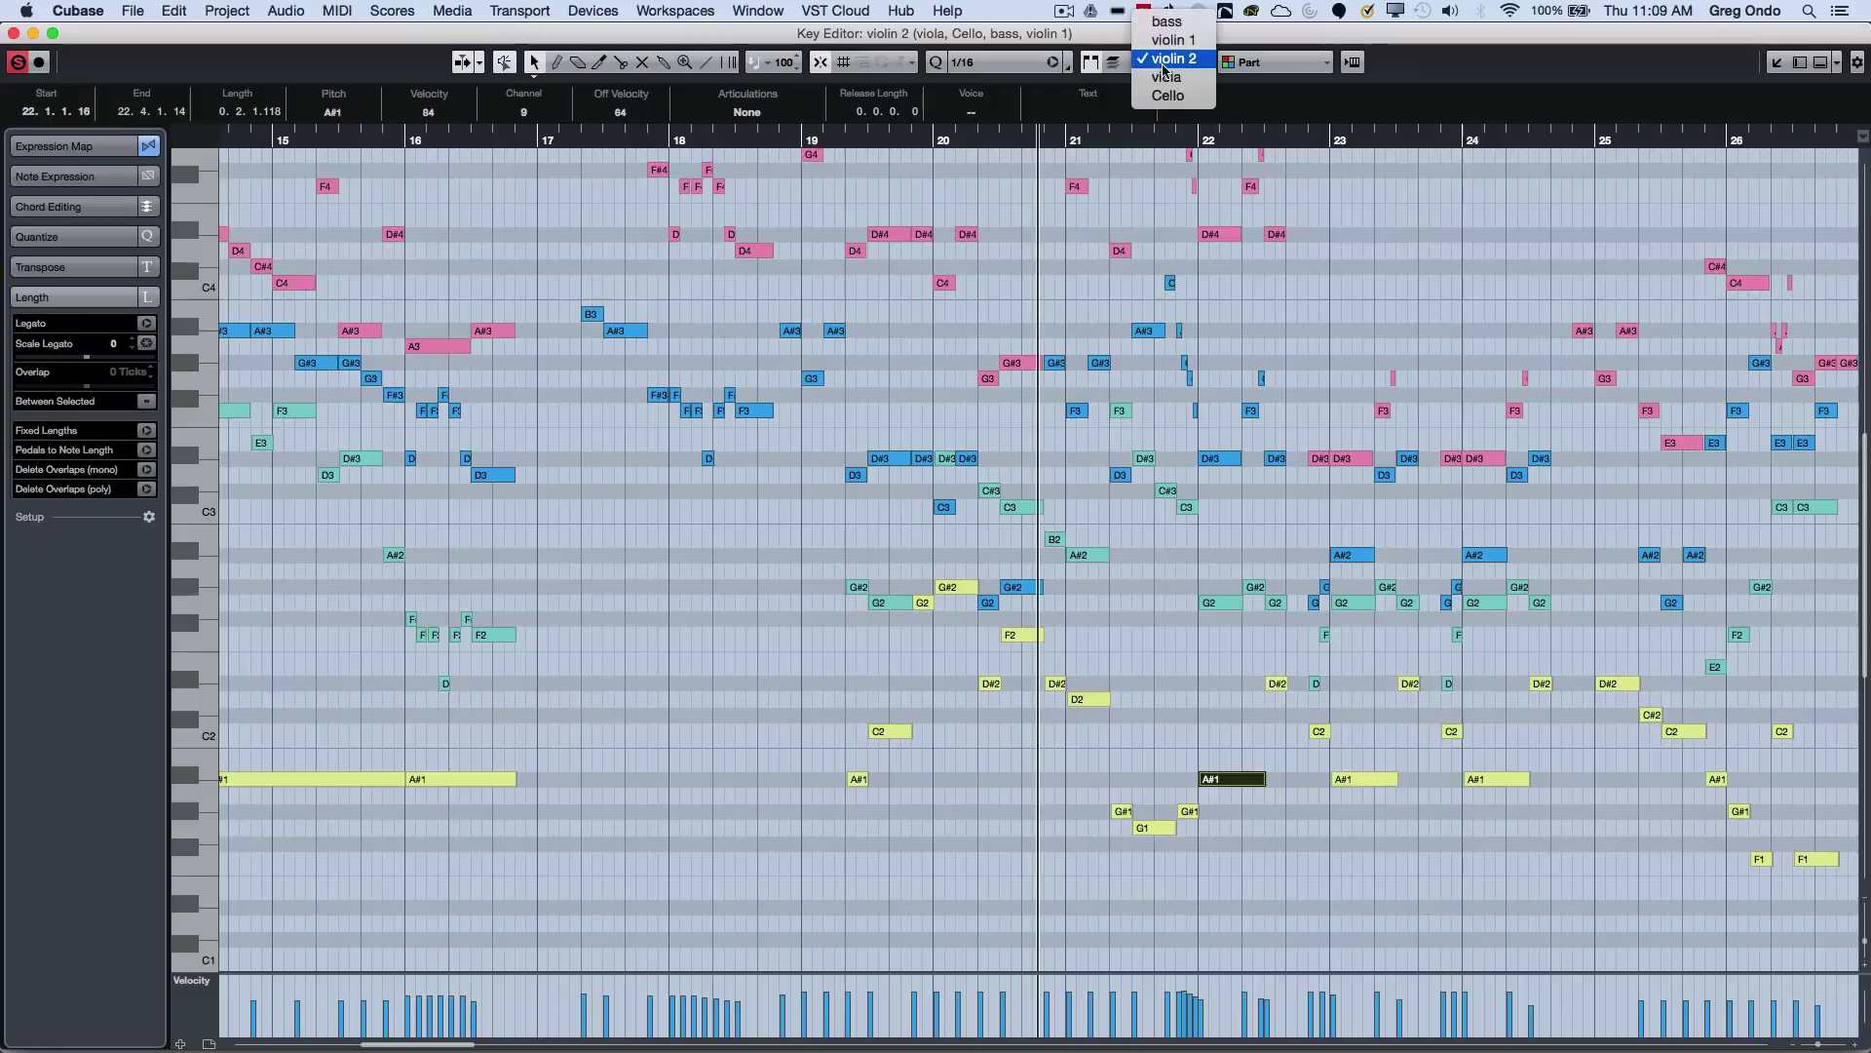
pyautogui.click(1092, 308)
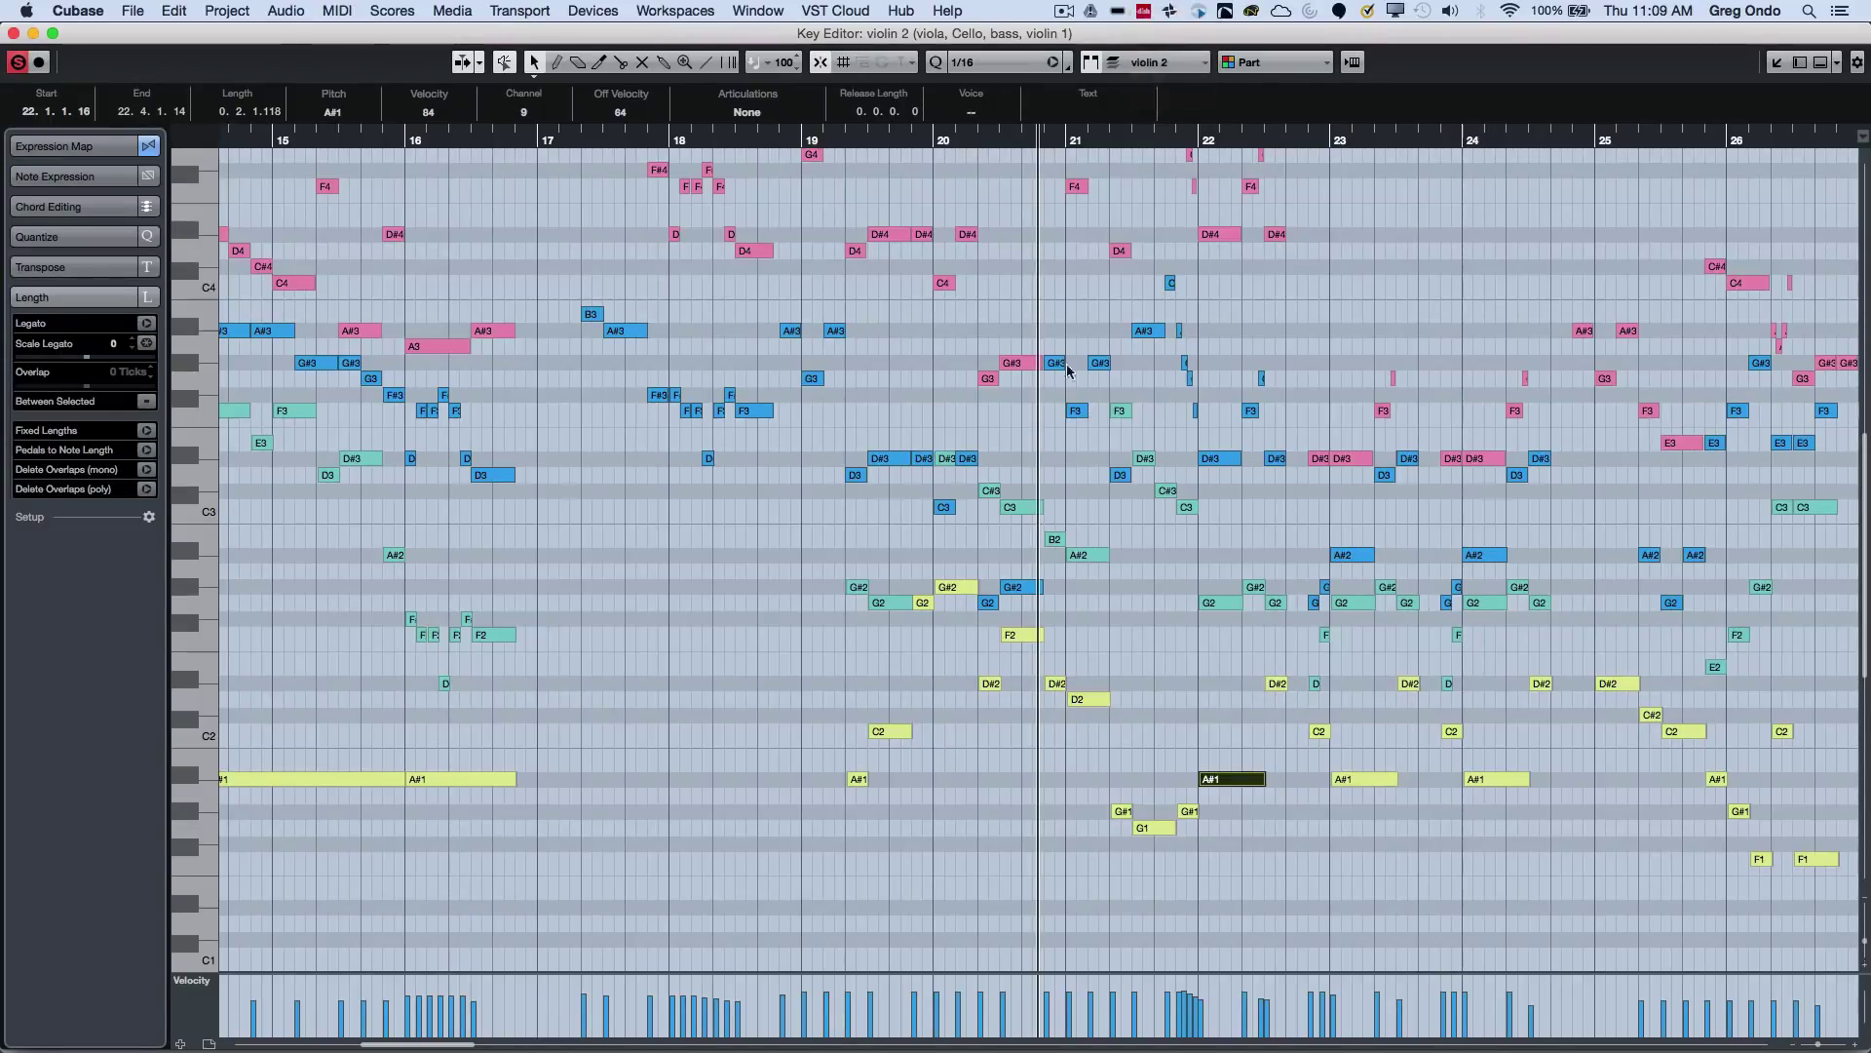
pyautogui.click(965, 403)
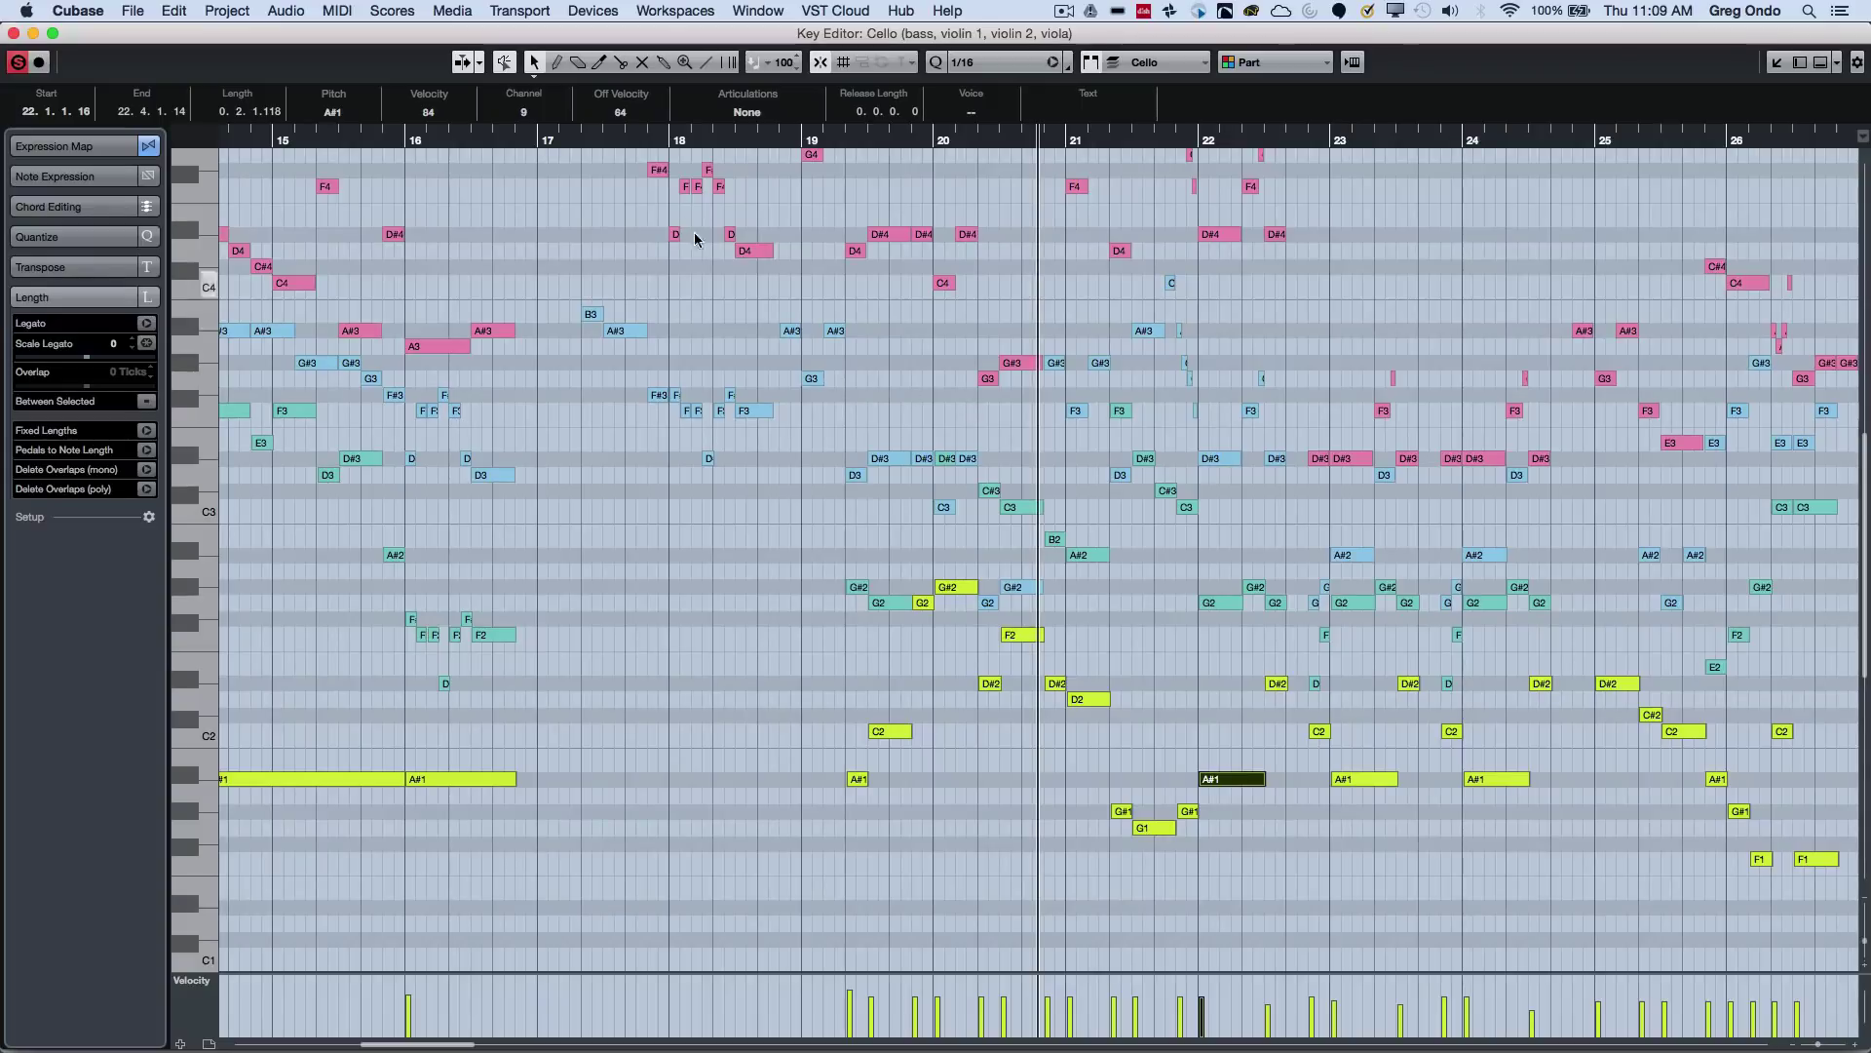
# - Open the List Editor from the MIDI menu and show violin 1's events
pyautogui.click(338, 11)
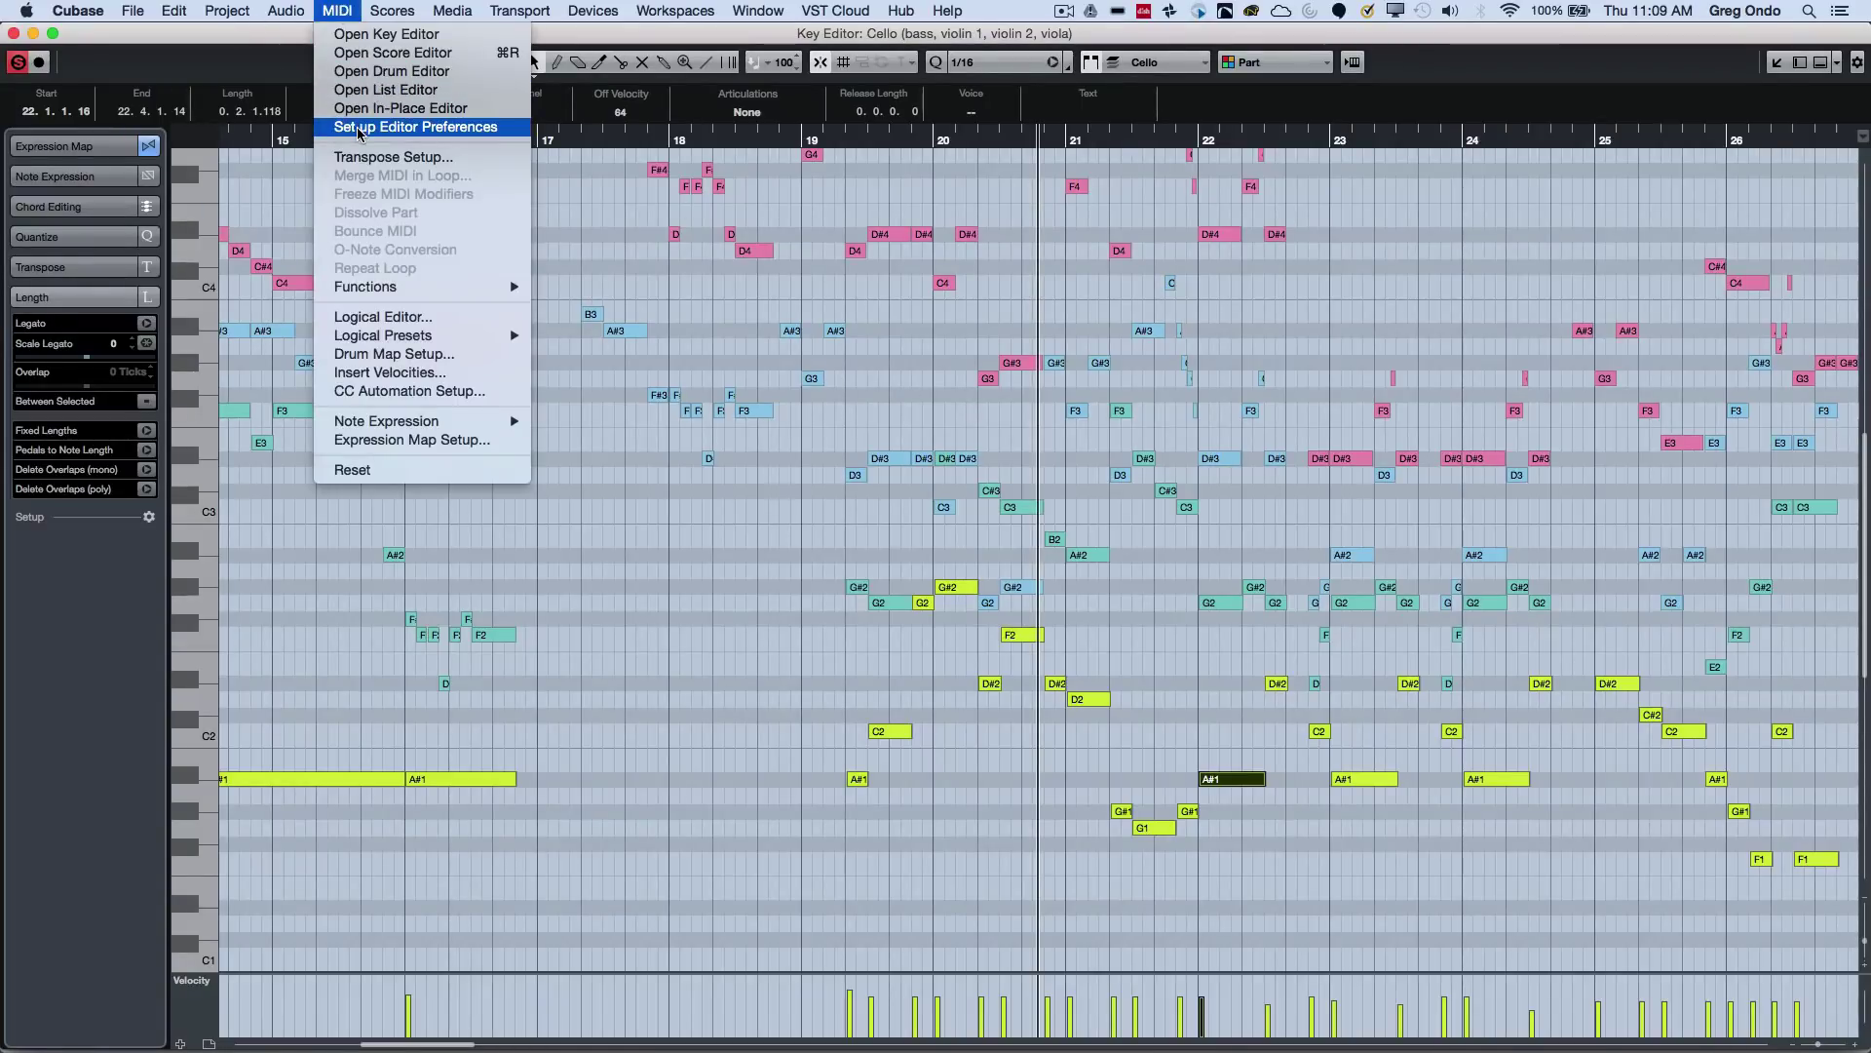
pyautogui.click(421, 90)
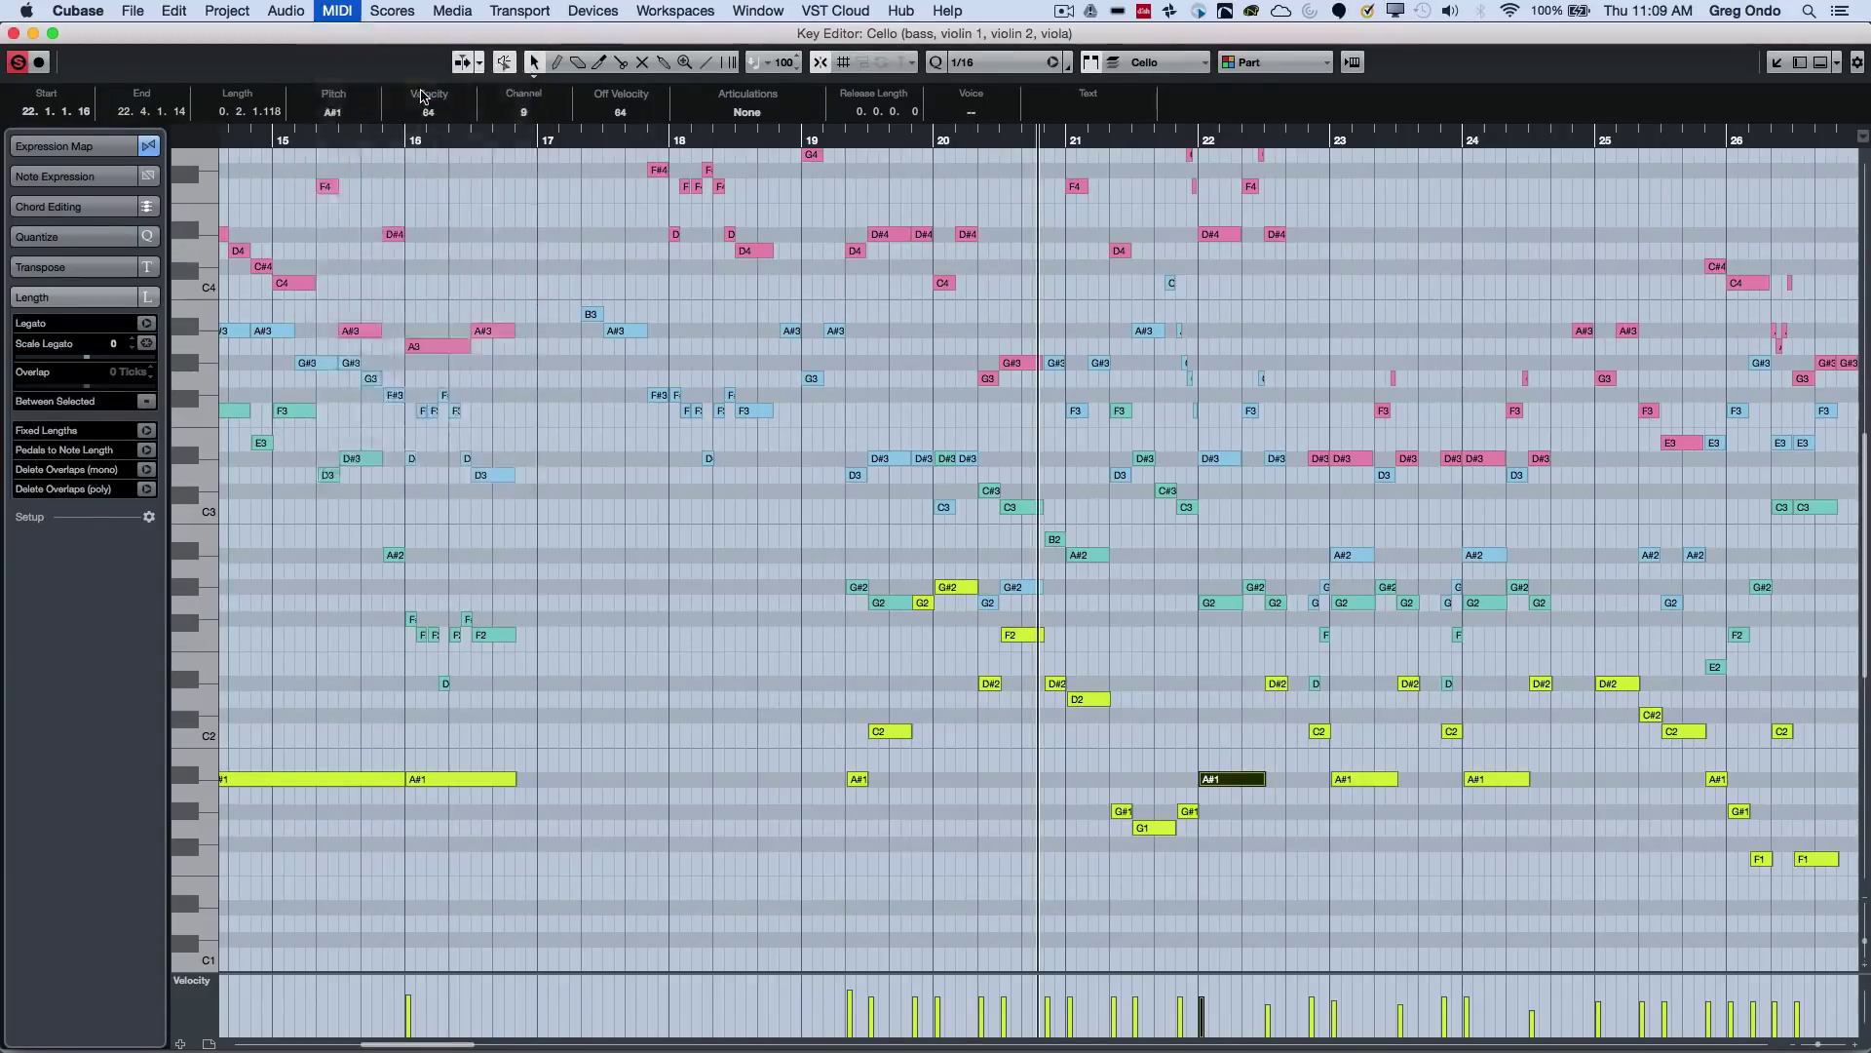
pyautogui.click(1183, 61)
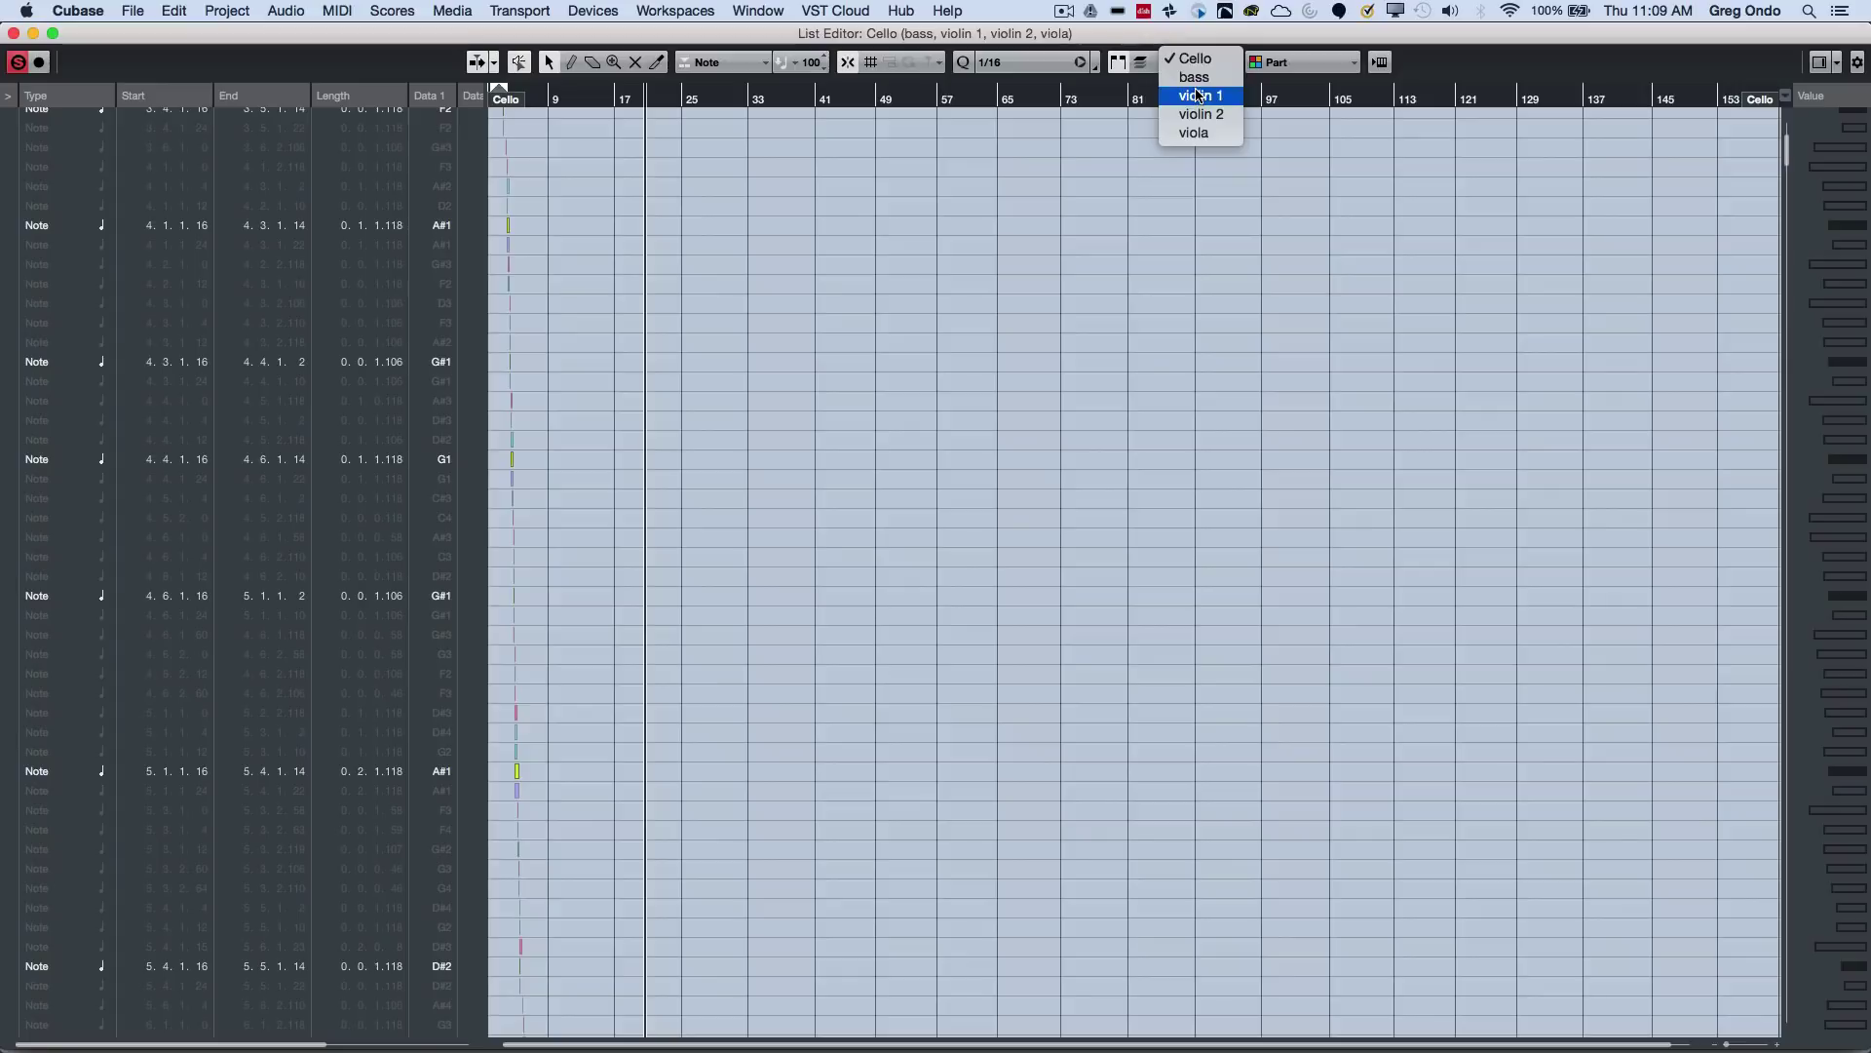
pyautogui.click(1197, 98)
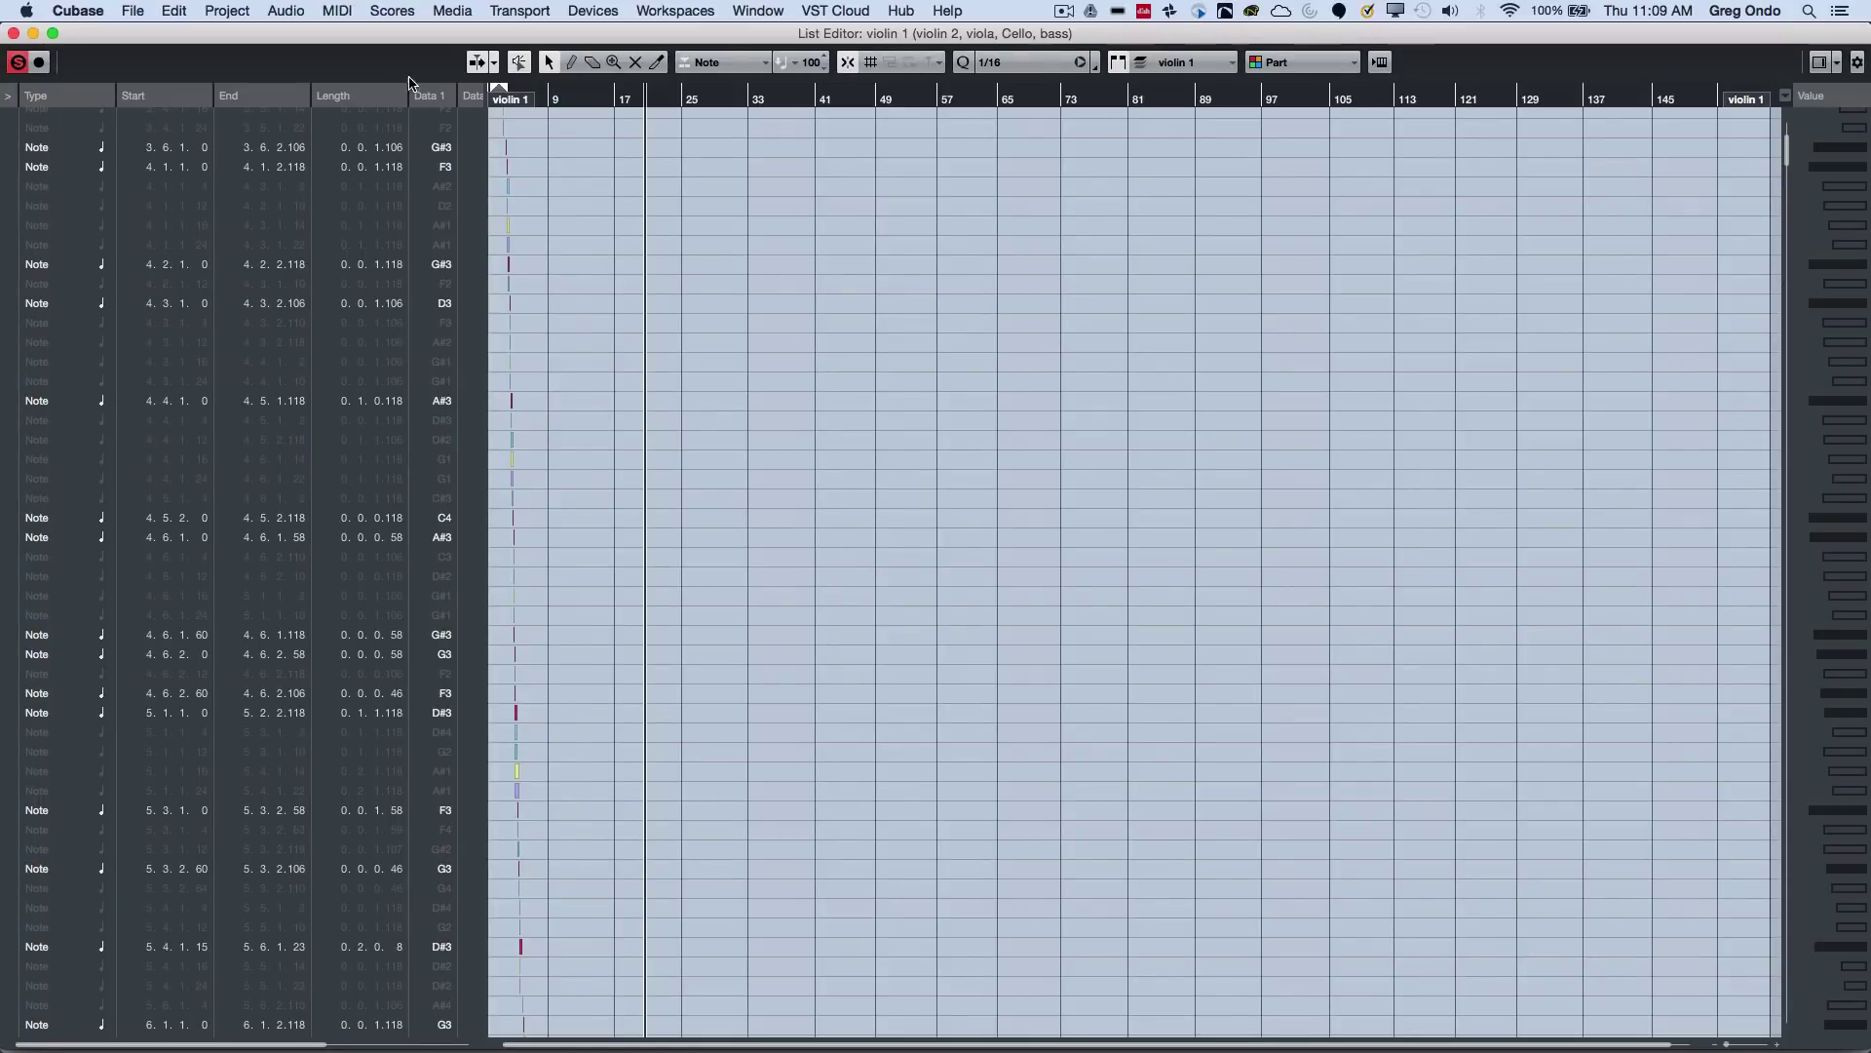
# - Open the Score Editor from the Scores menu, then close it and the List Editor
pyautogui.click(383, 17)
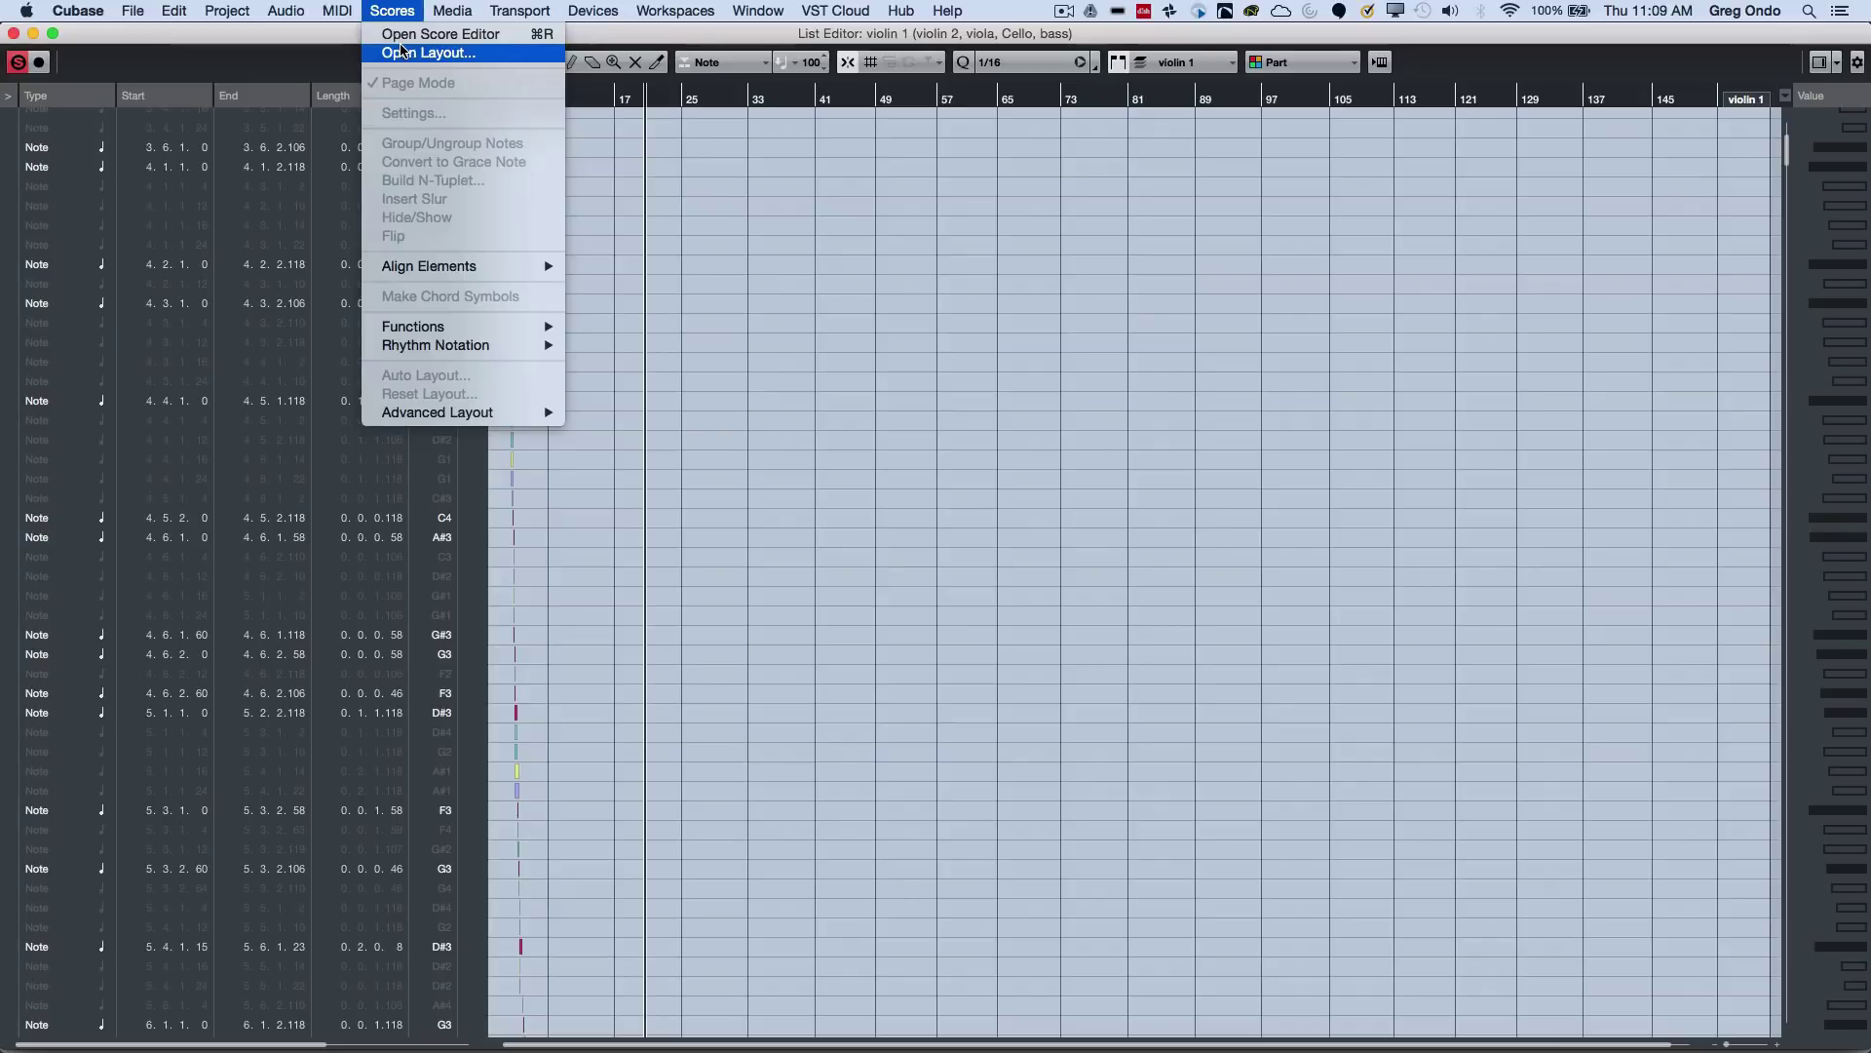
pyautogui.moveTo(432, 22)
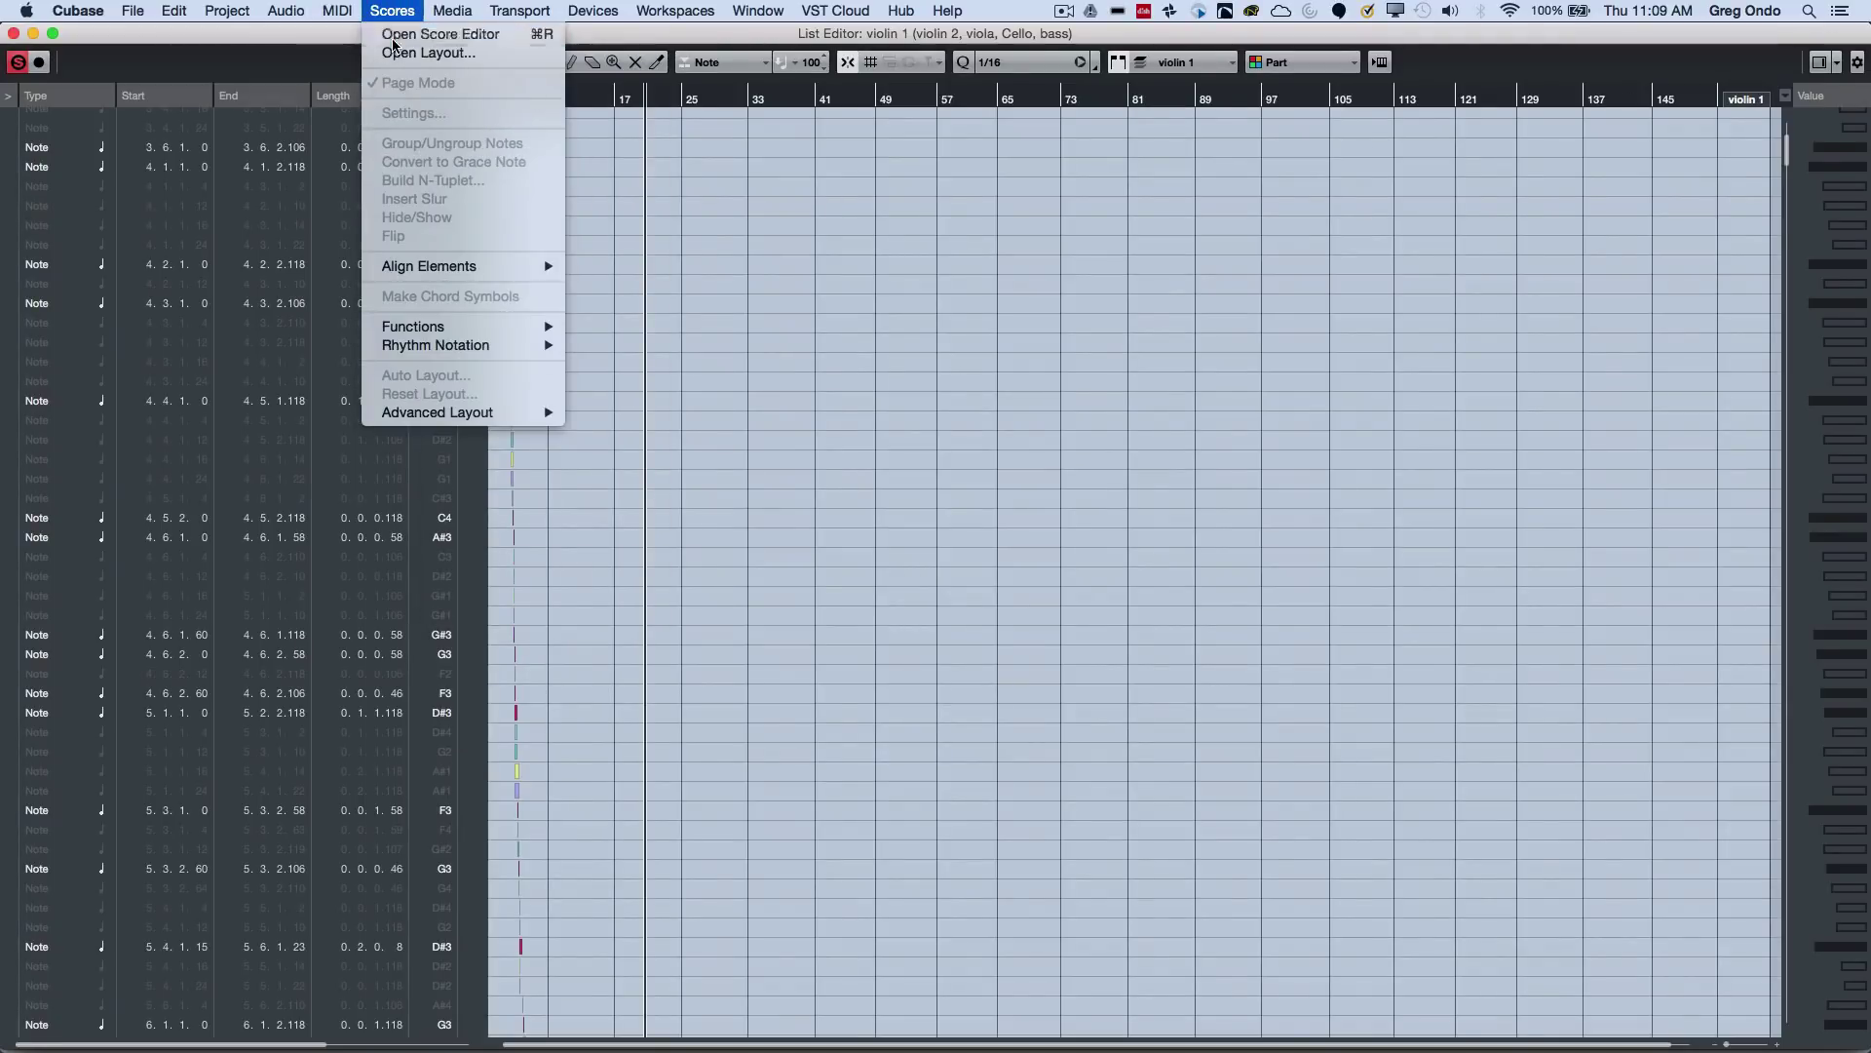
pyautogui.click(395, 35)
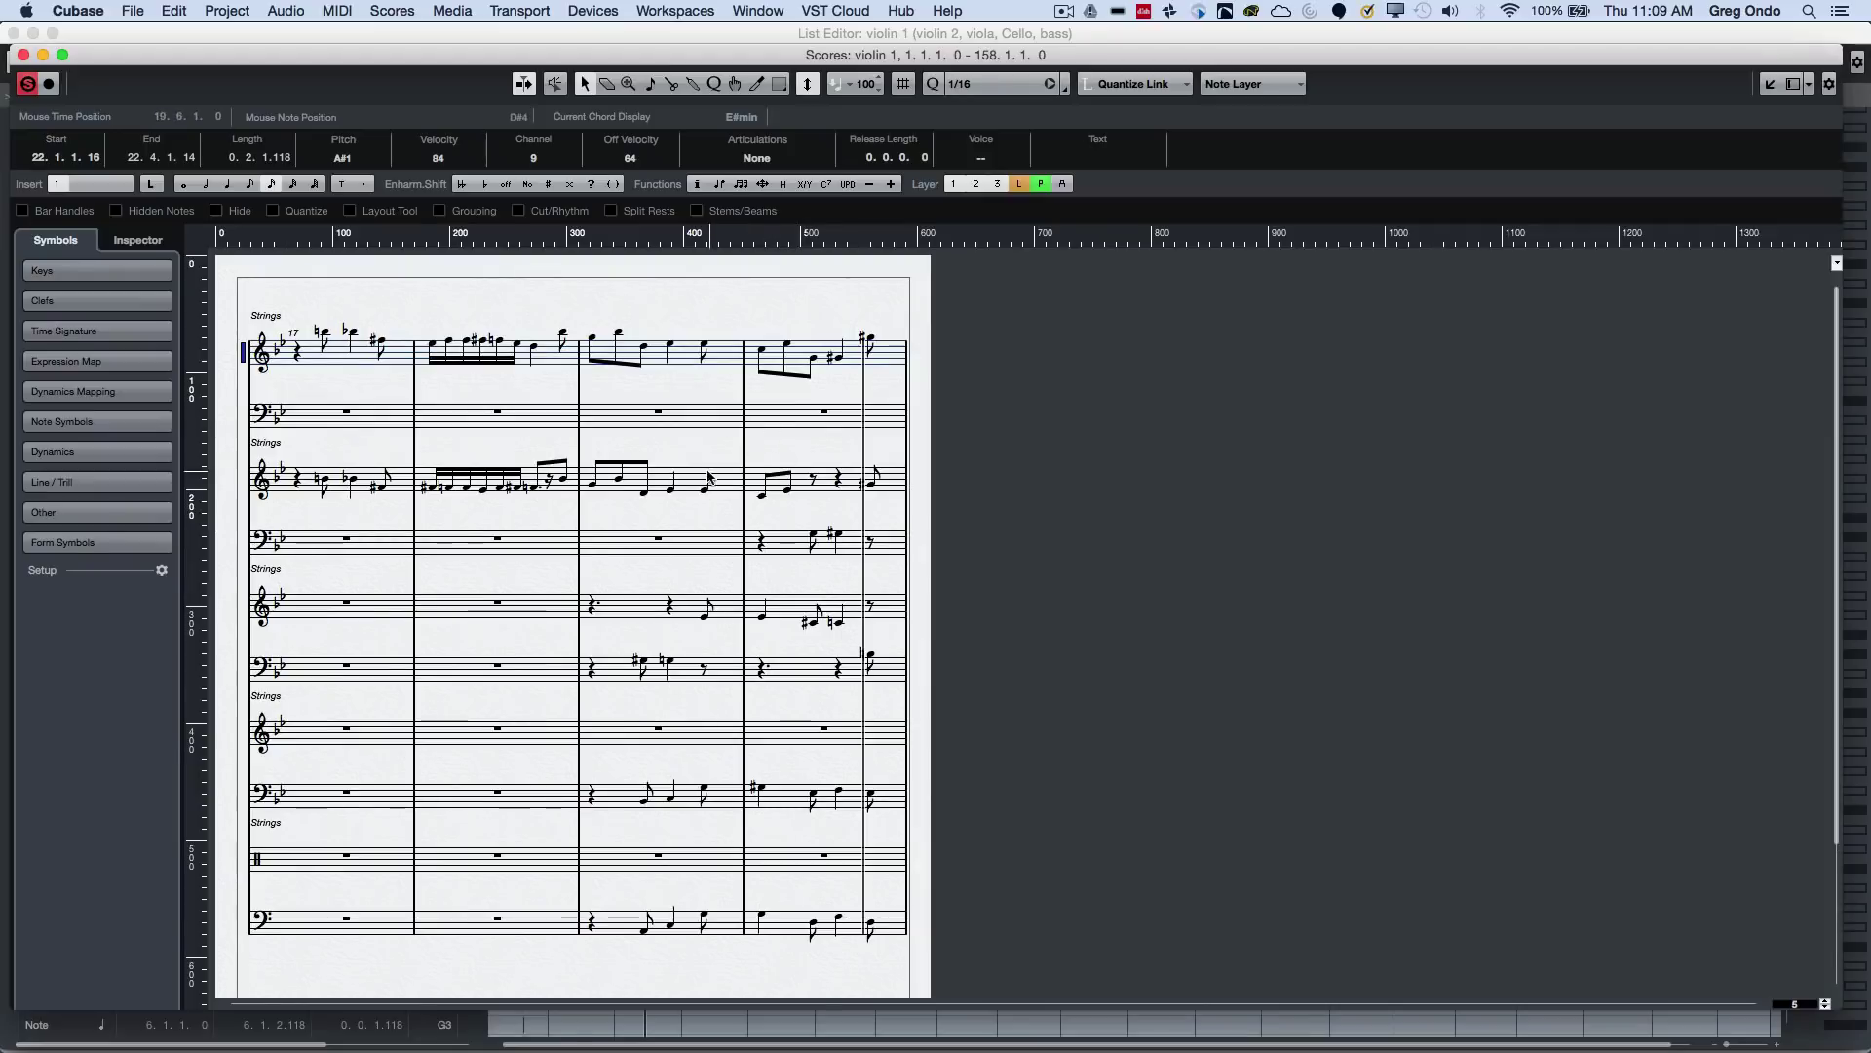
pyautogui.click(23, 56)
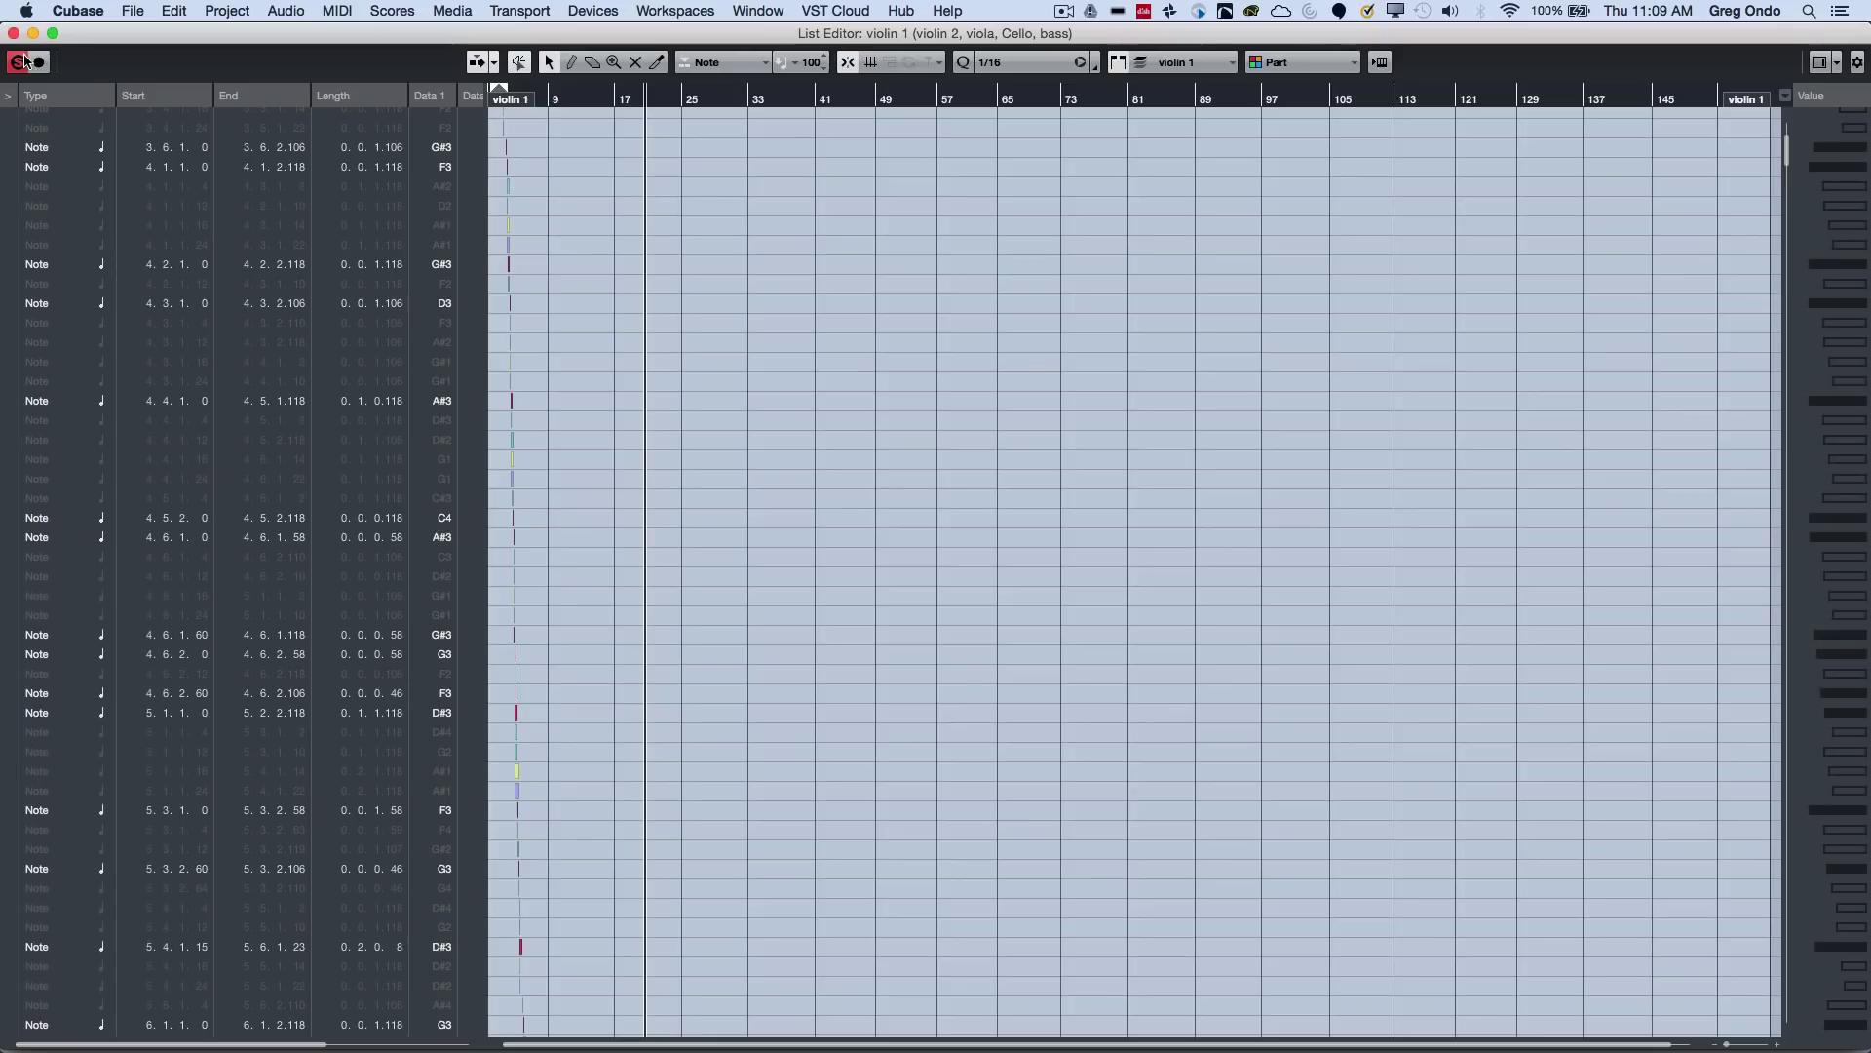
pyautogui.click(13, 35)
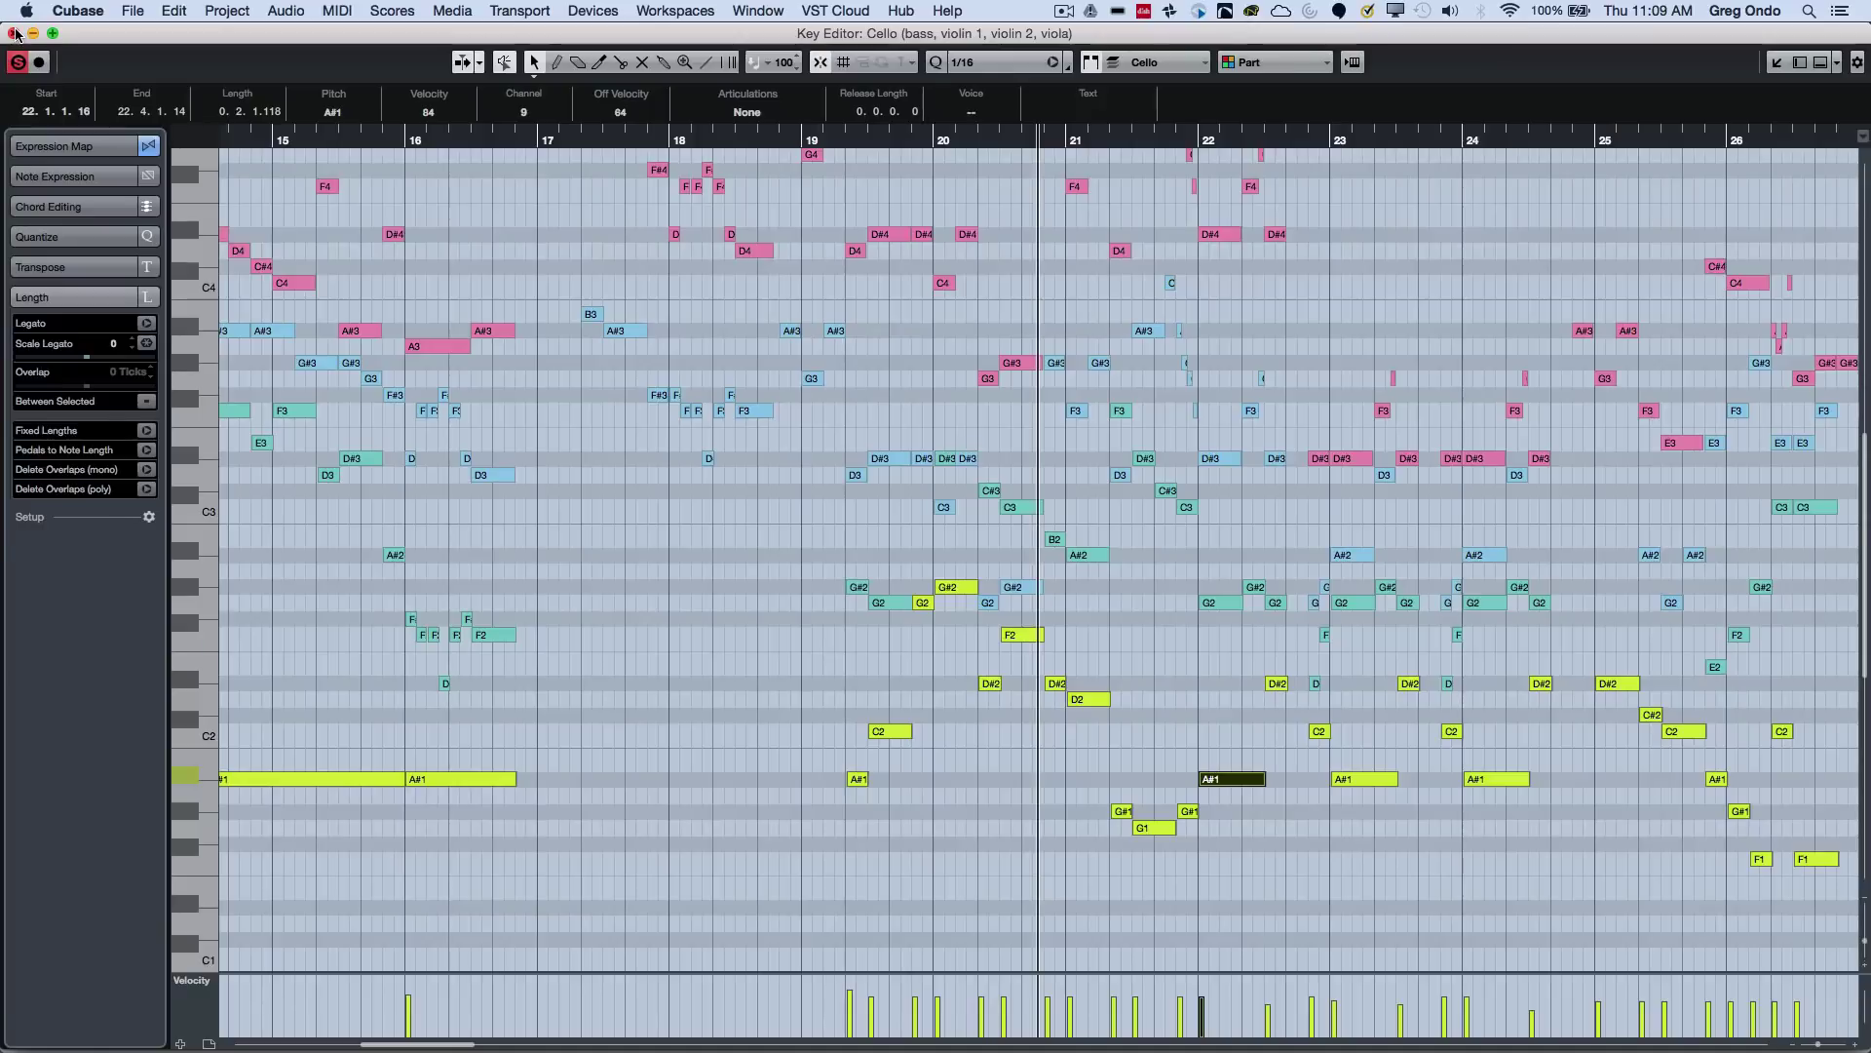
# - Close the Cello Key Editor window and open Preferences at the Editors page
pyautogui.click(14, 35)
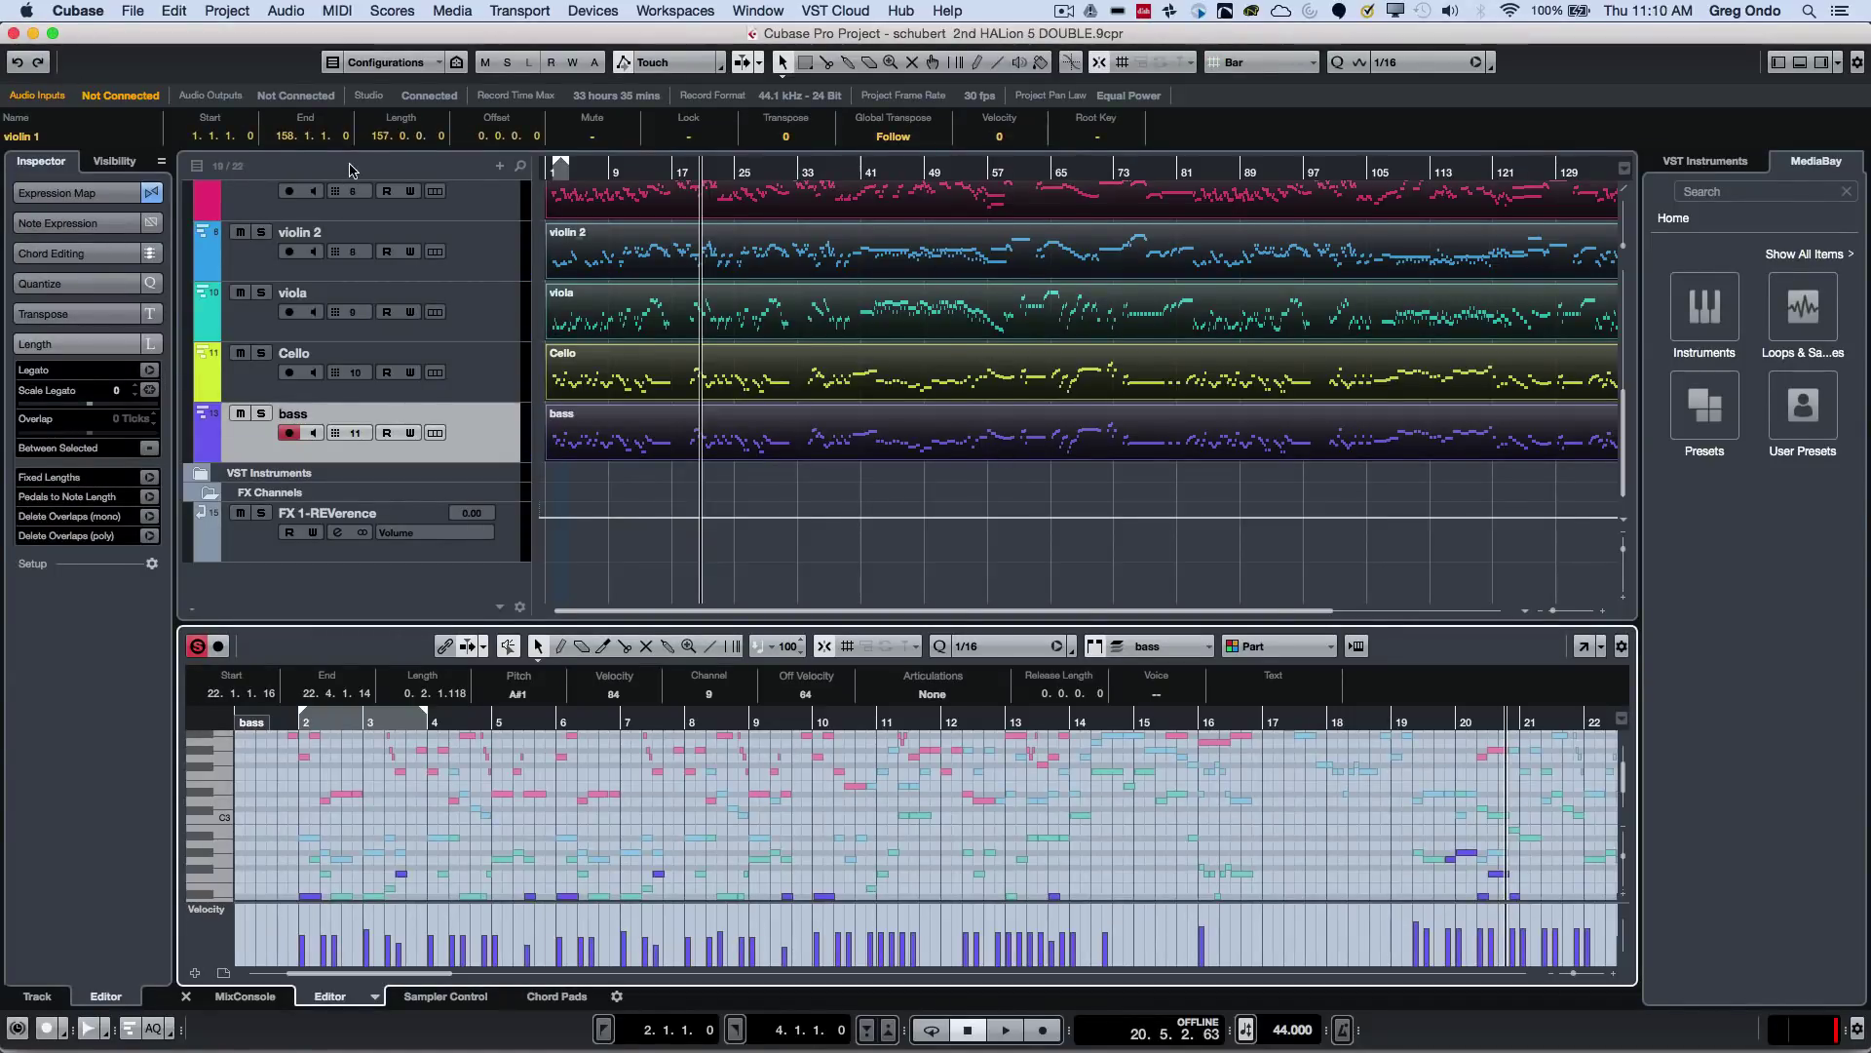
pyautogui.click(78, 11)
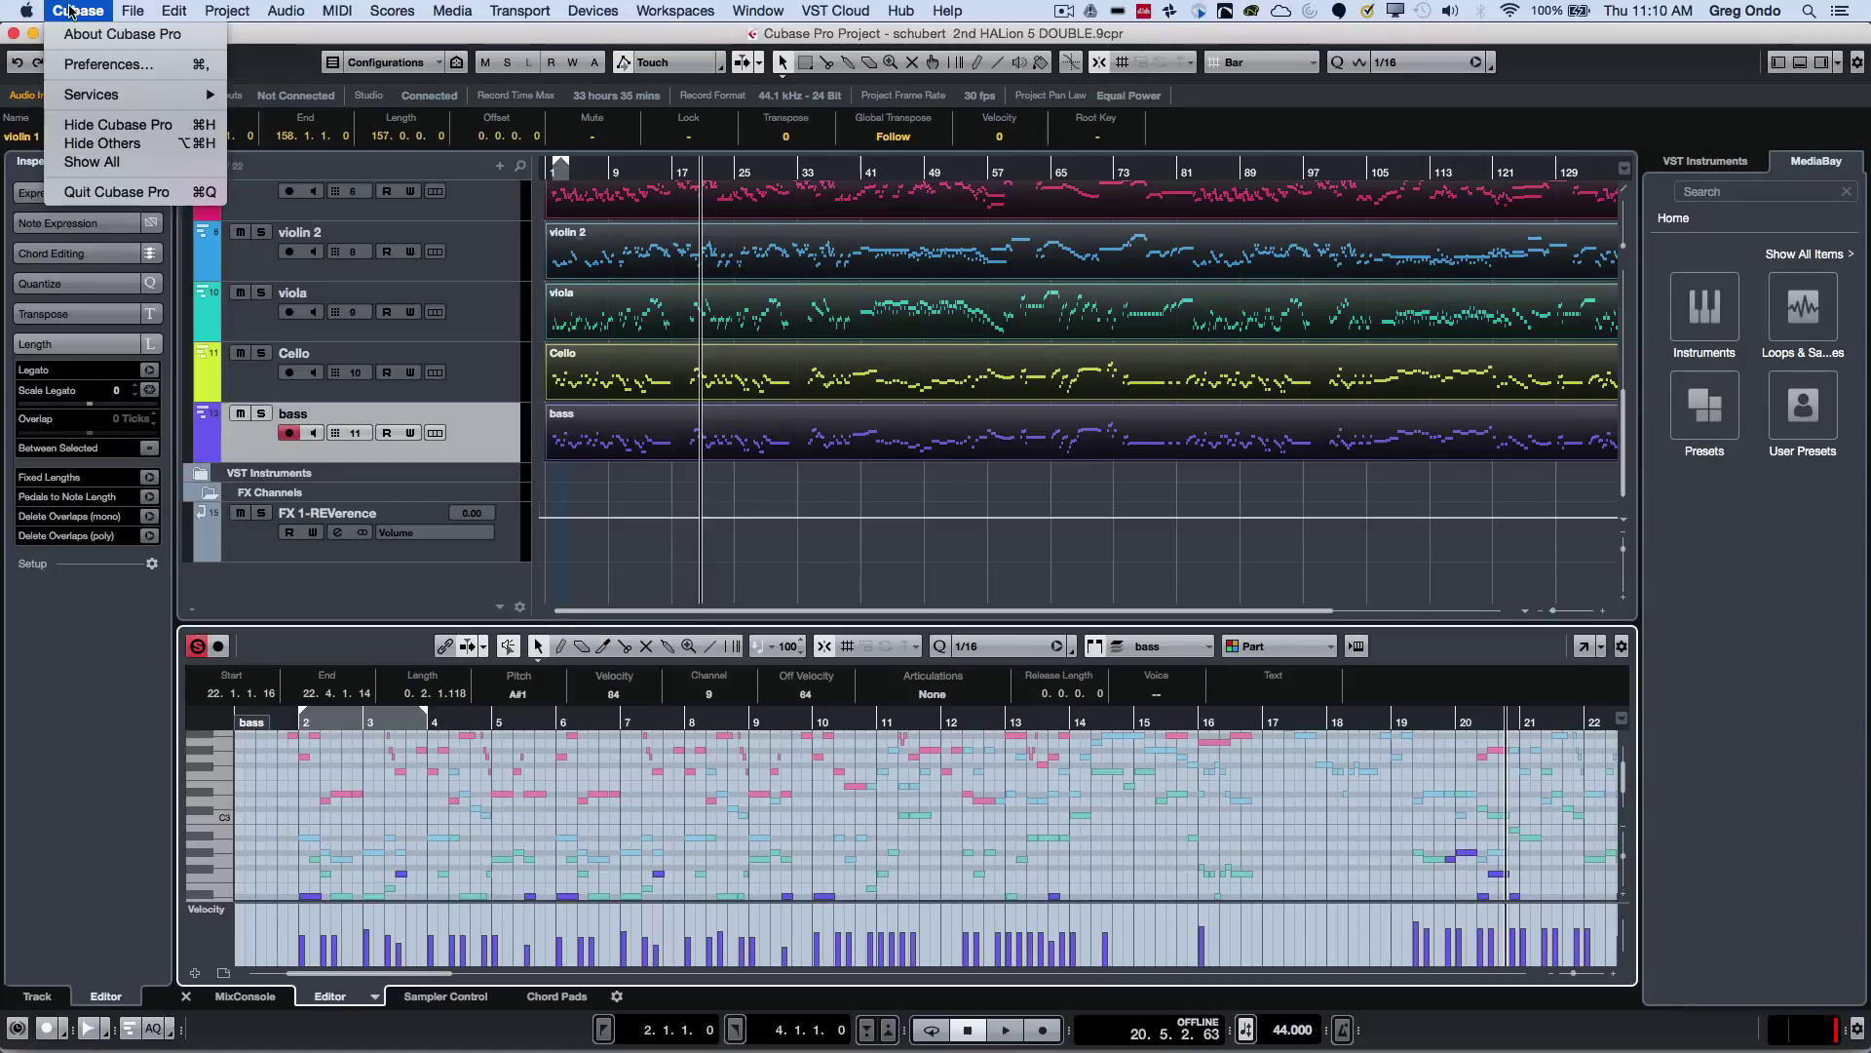
pyautogui.click(73, 67)
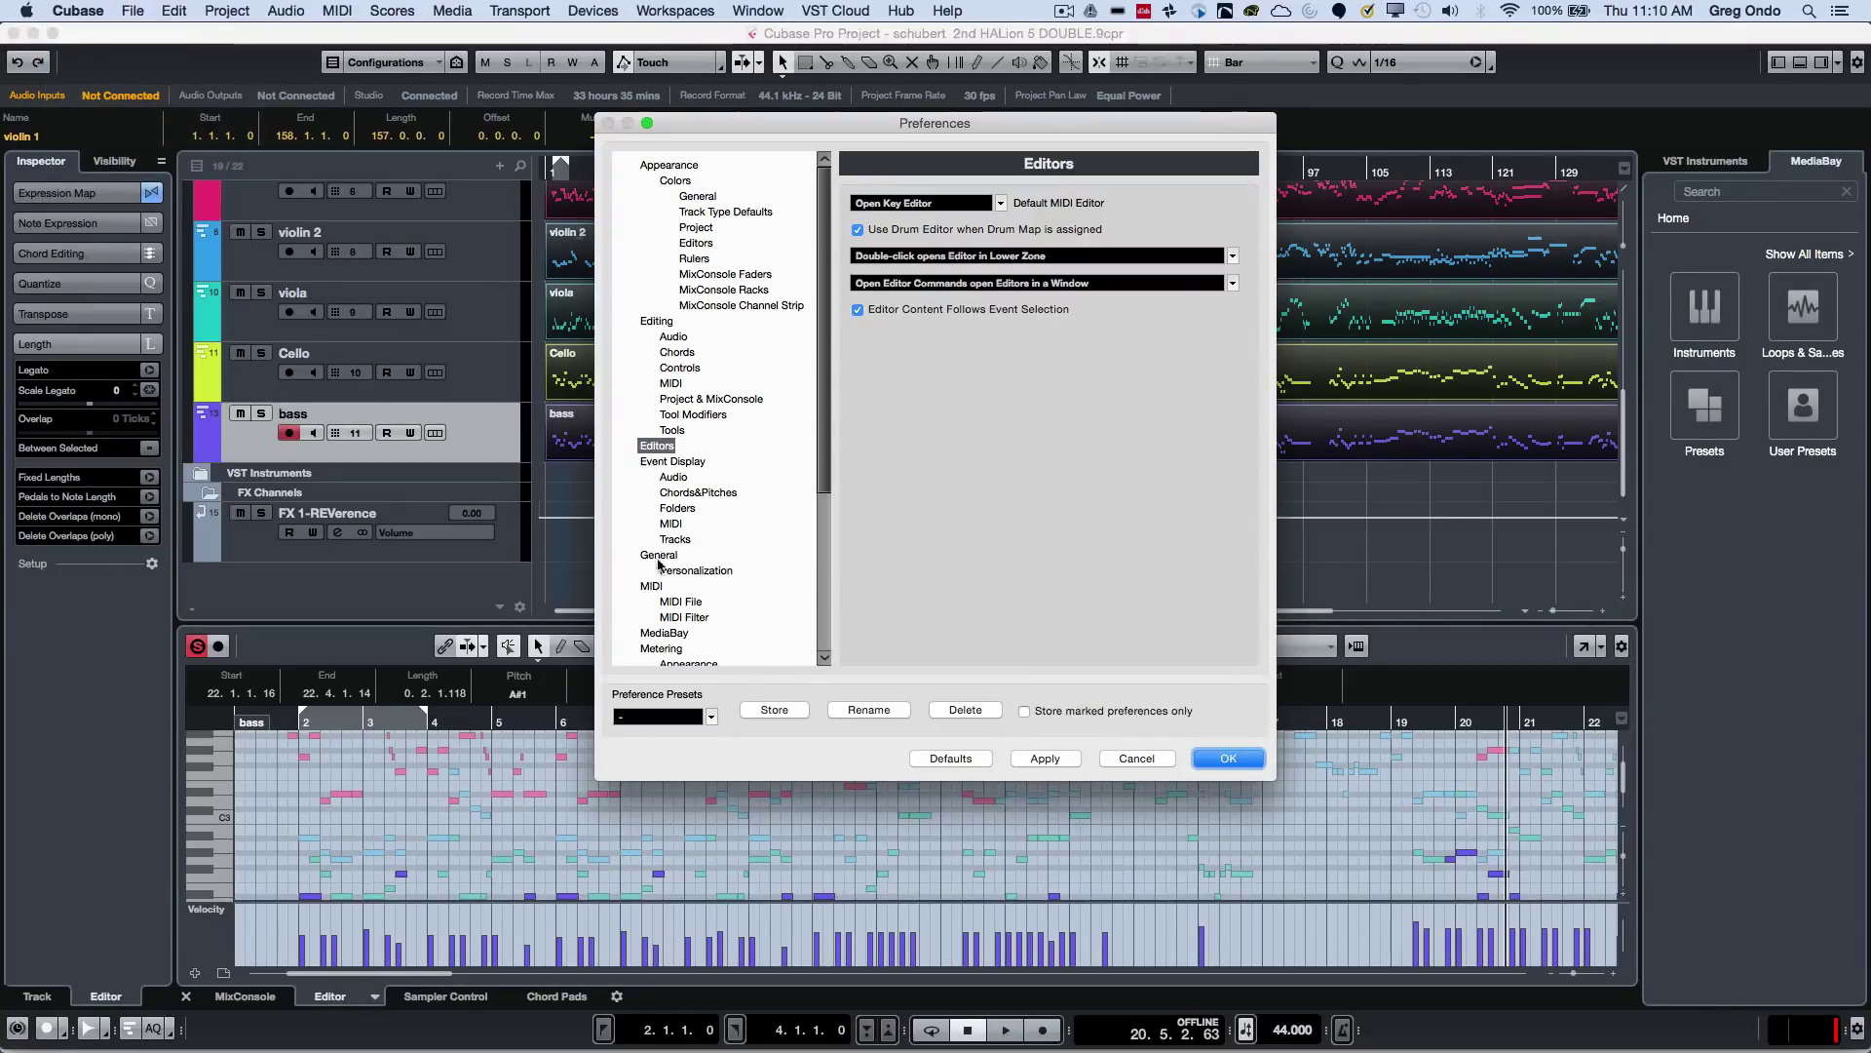